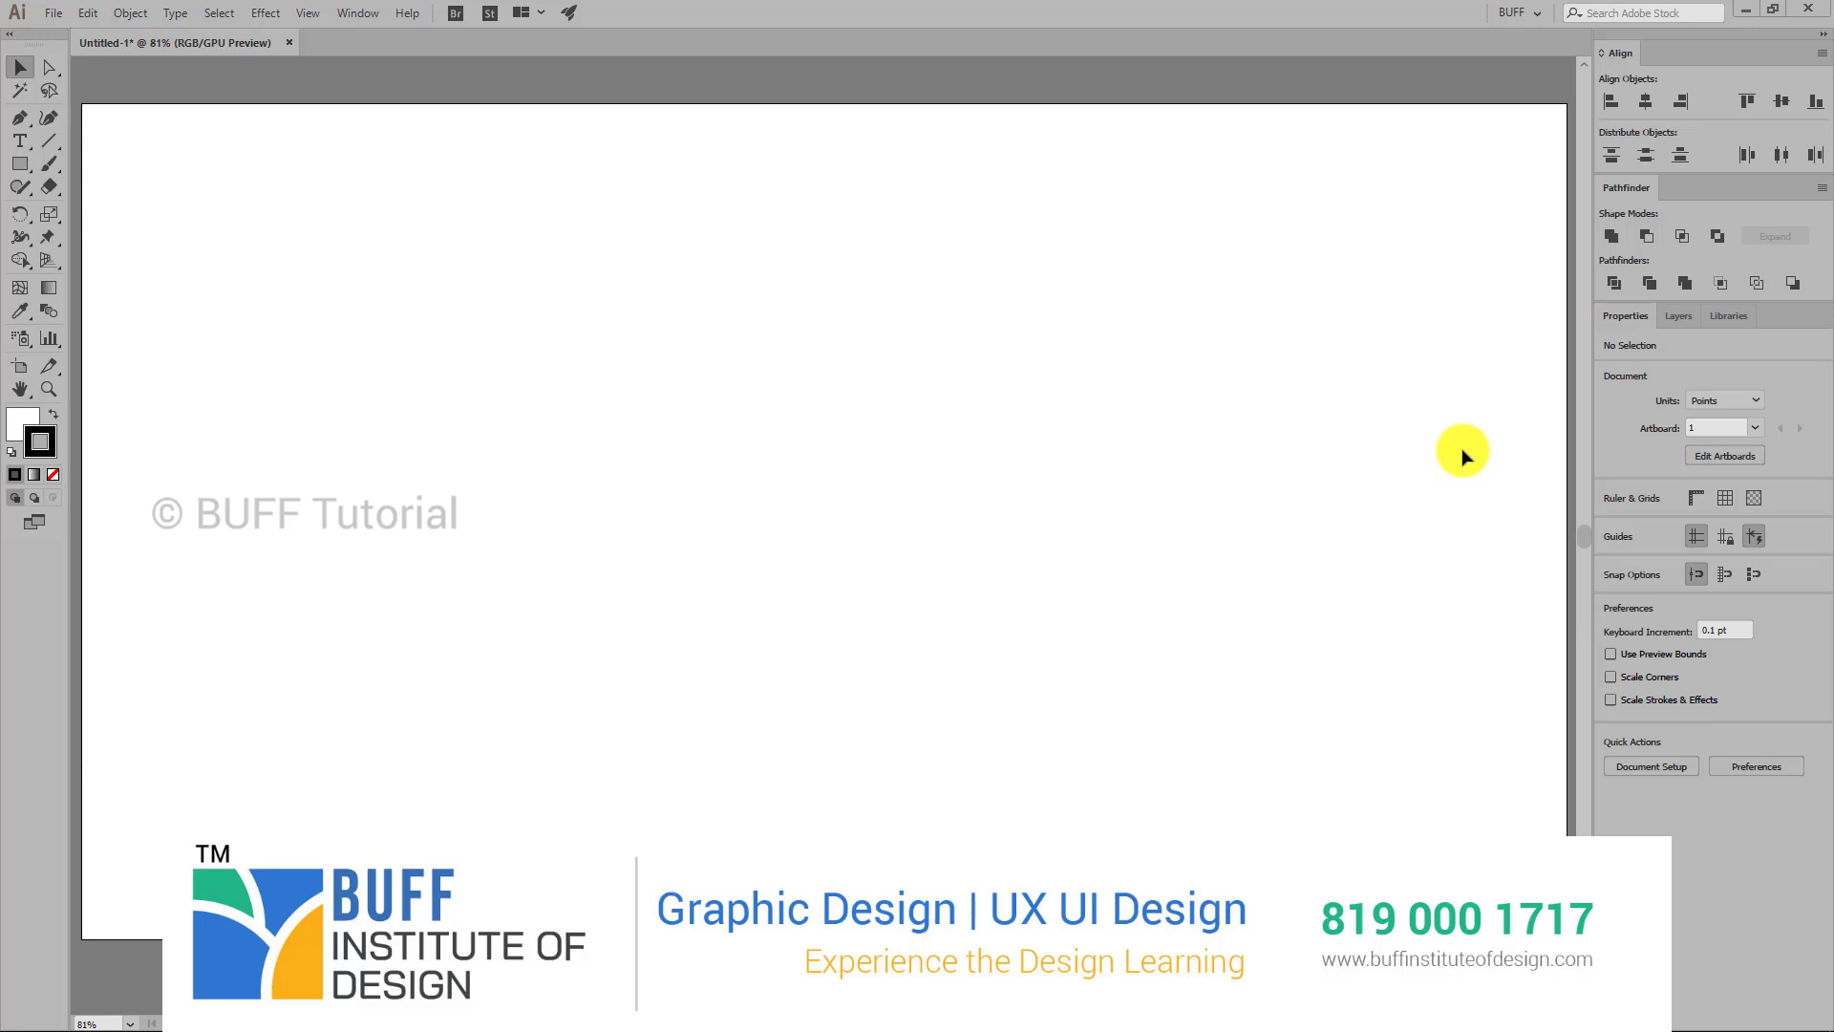
- Draw a square on the left of the artboard with the Rectangle Tool, then deselect it
click(19, 163)
drag(411, 263, 674, 548)
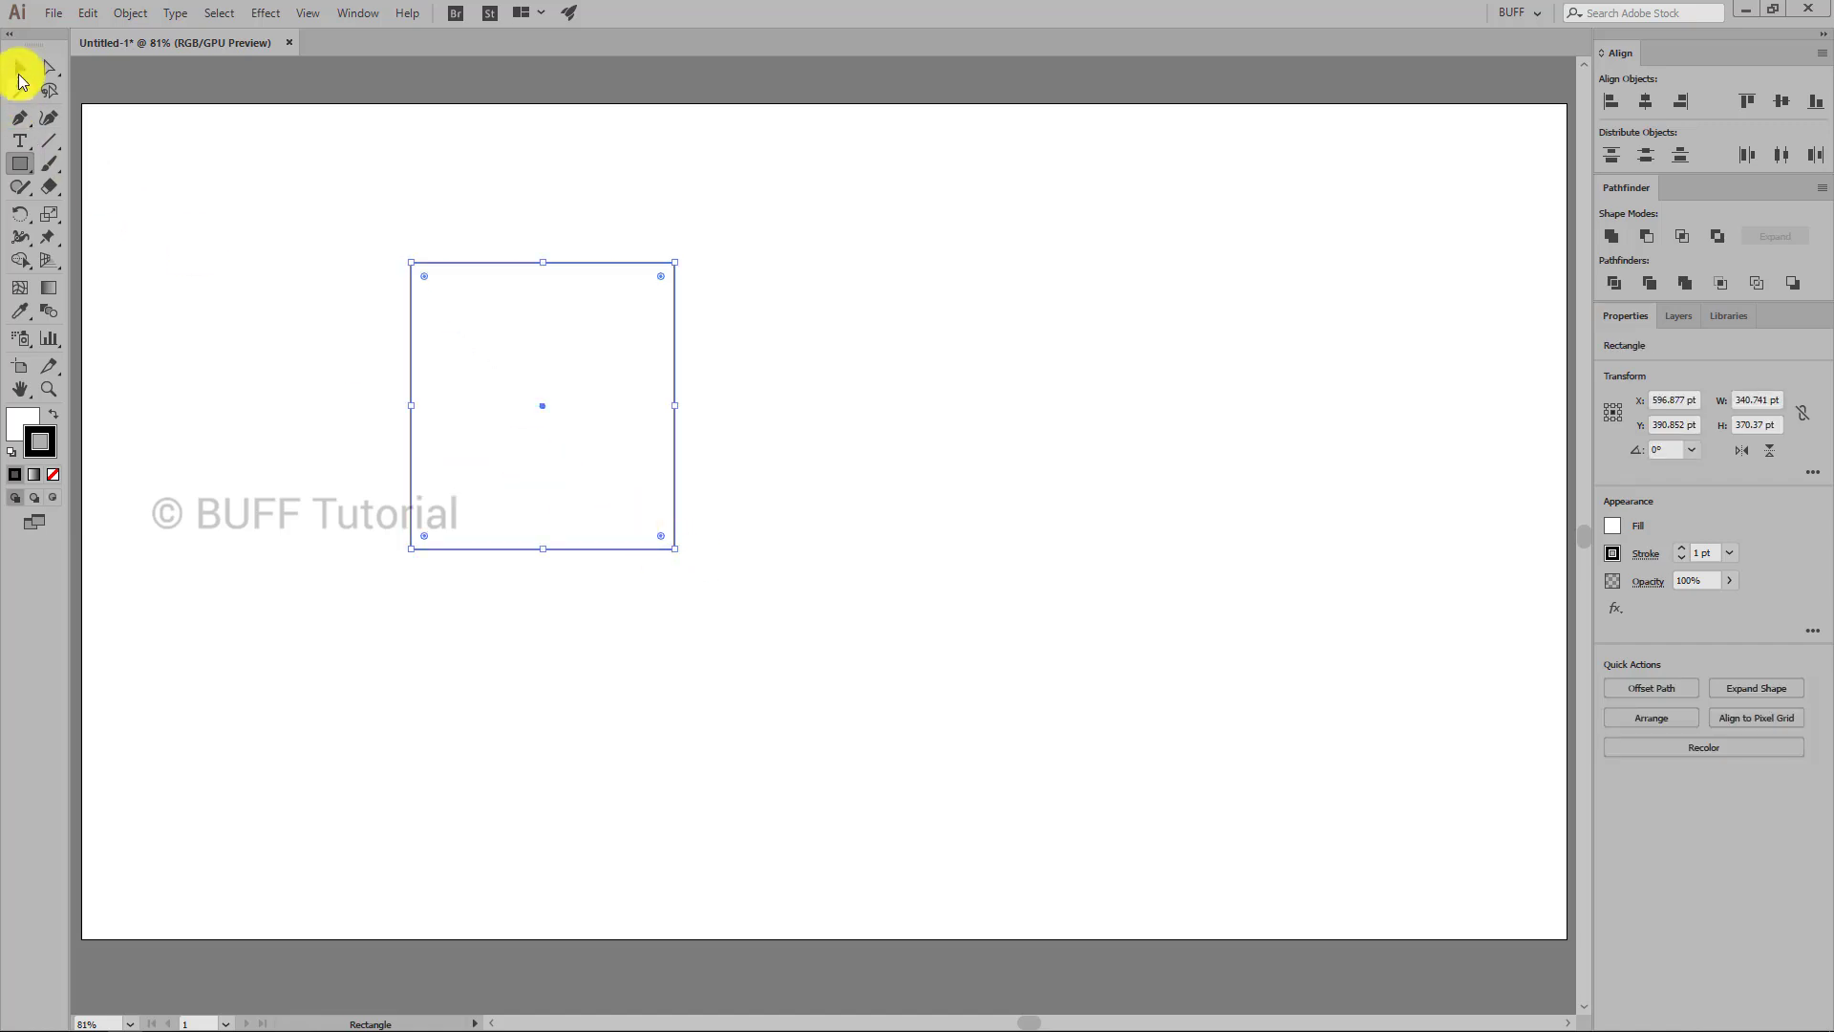
click(20, 68)
click(845, 246)
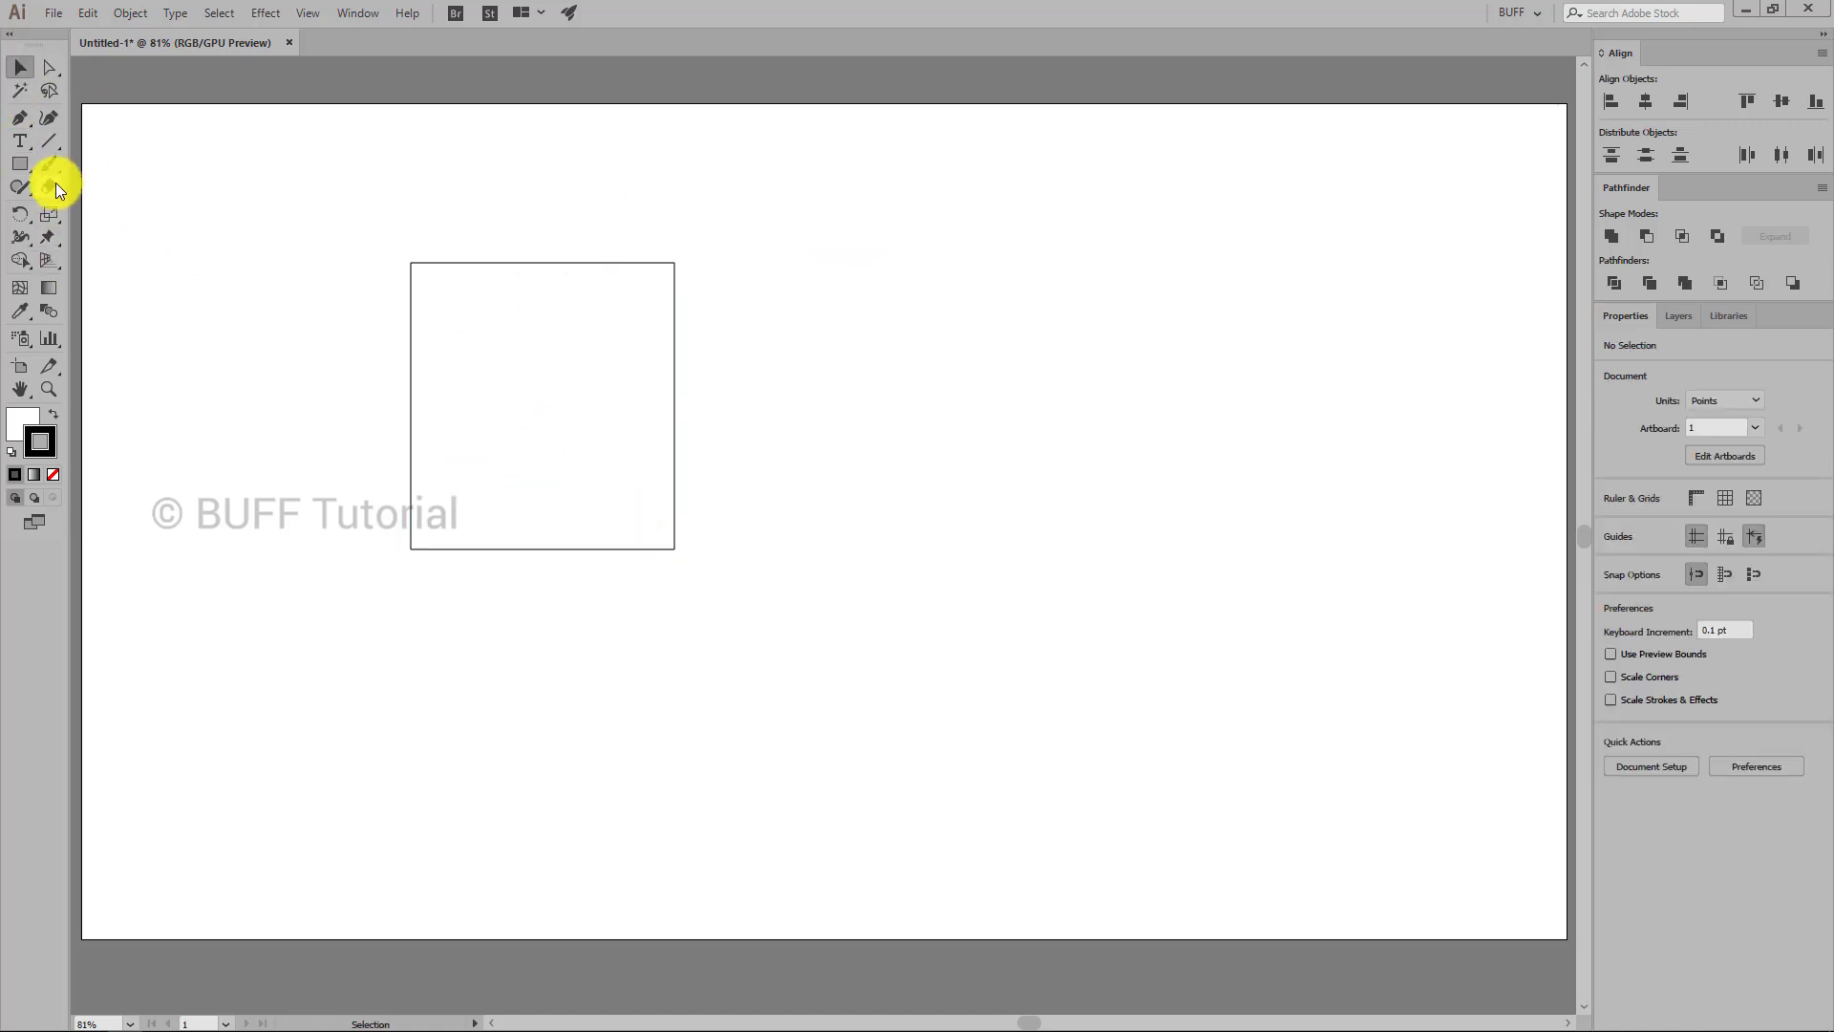
- Draw a slanted straight line to the right of the square, then deselect it
click(48, 141)
drag(808, 428, 1255, 377)
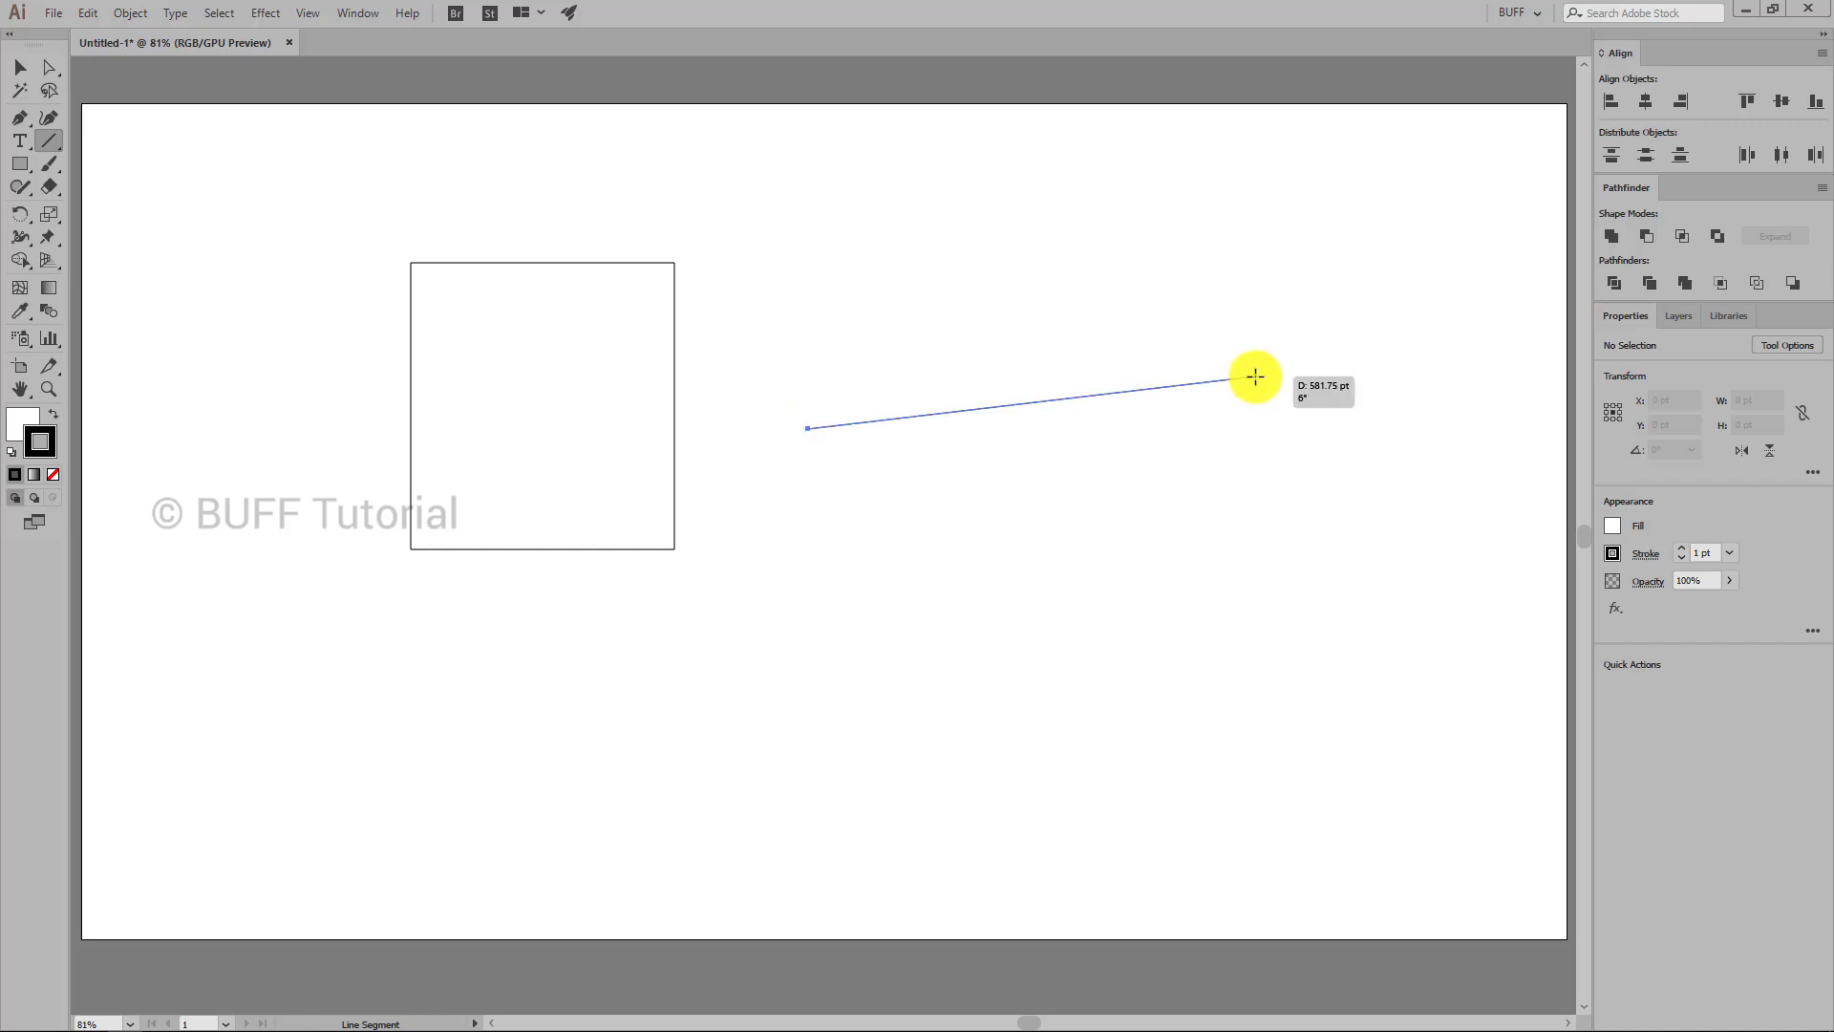
click(20, 68)
click(845, 201)
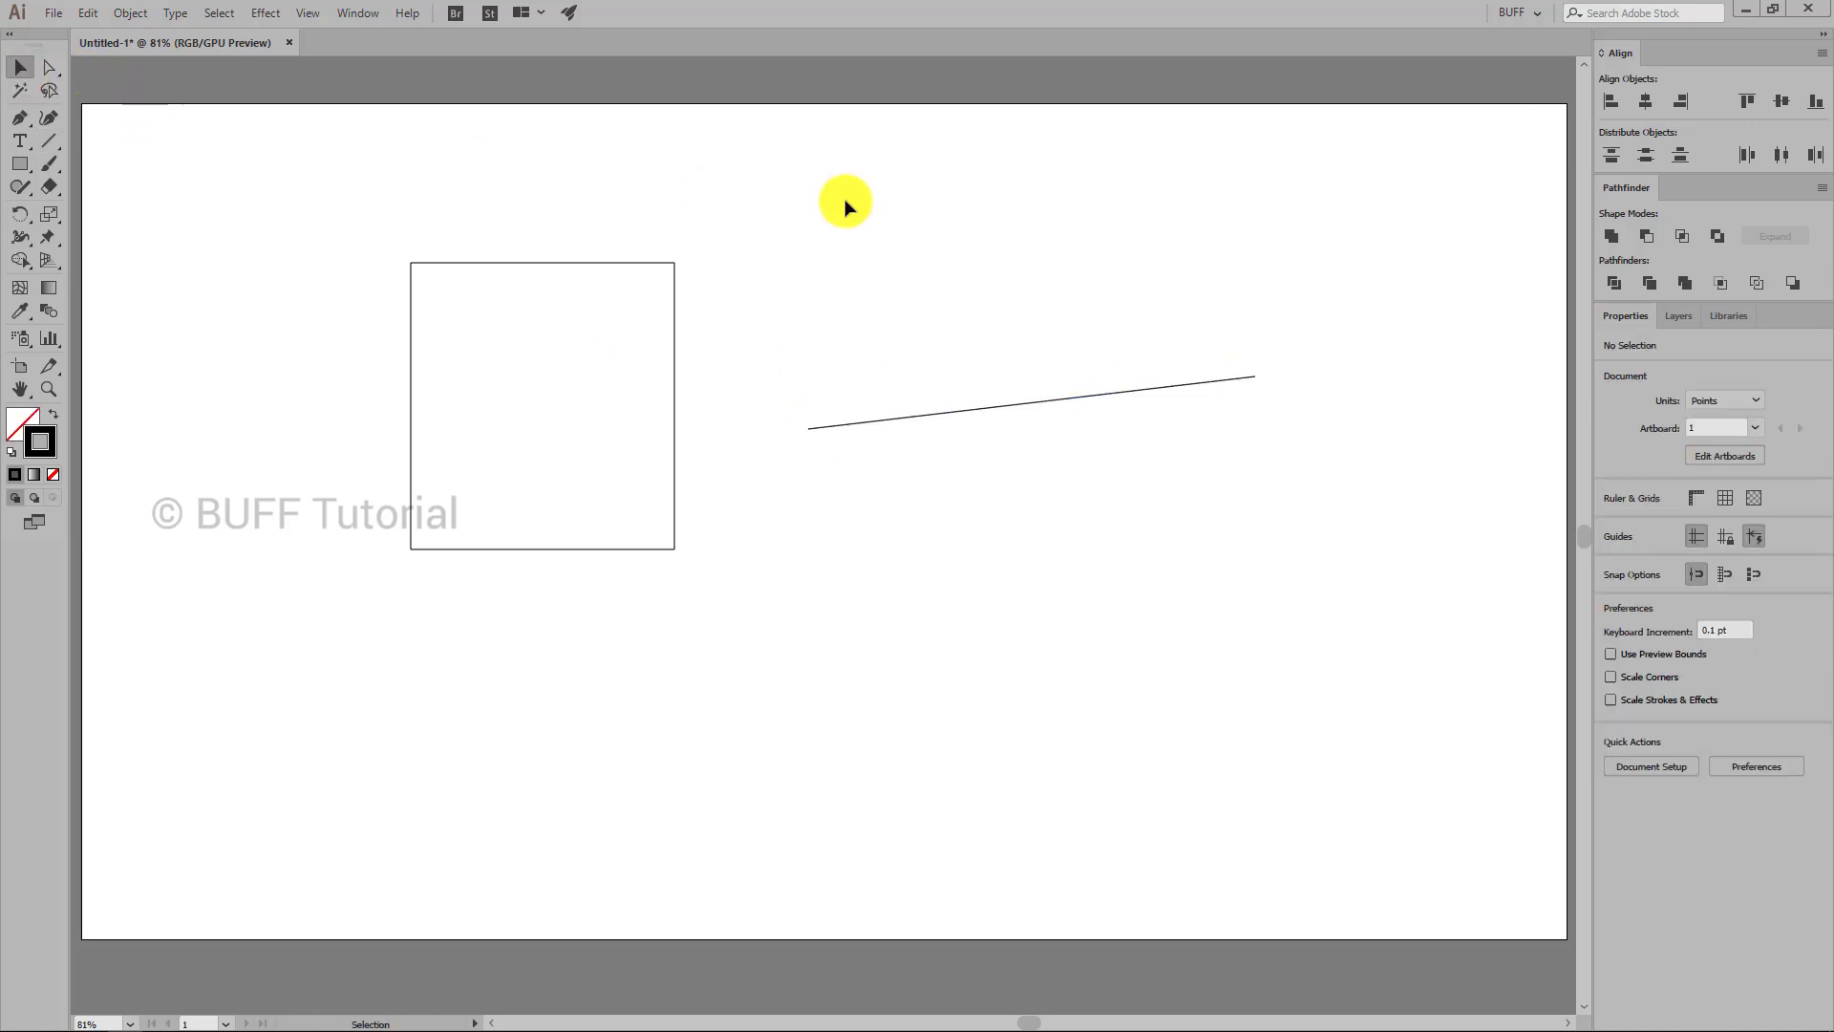
- With Direct Selection, delete the square's top-right anchor and its bottom edge
click(51, 68)
click(410, 263)
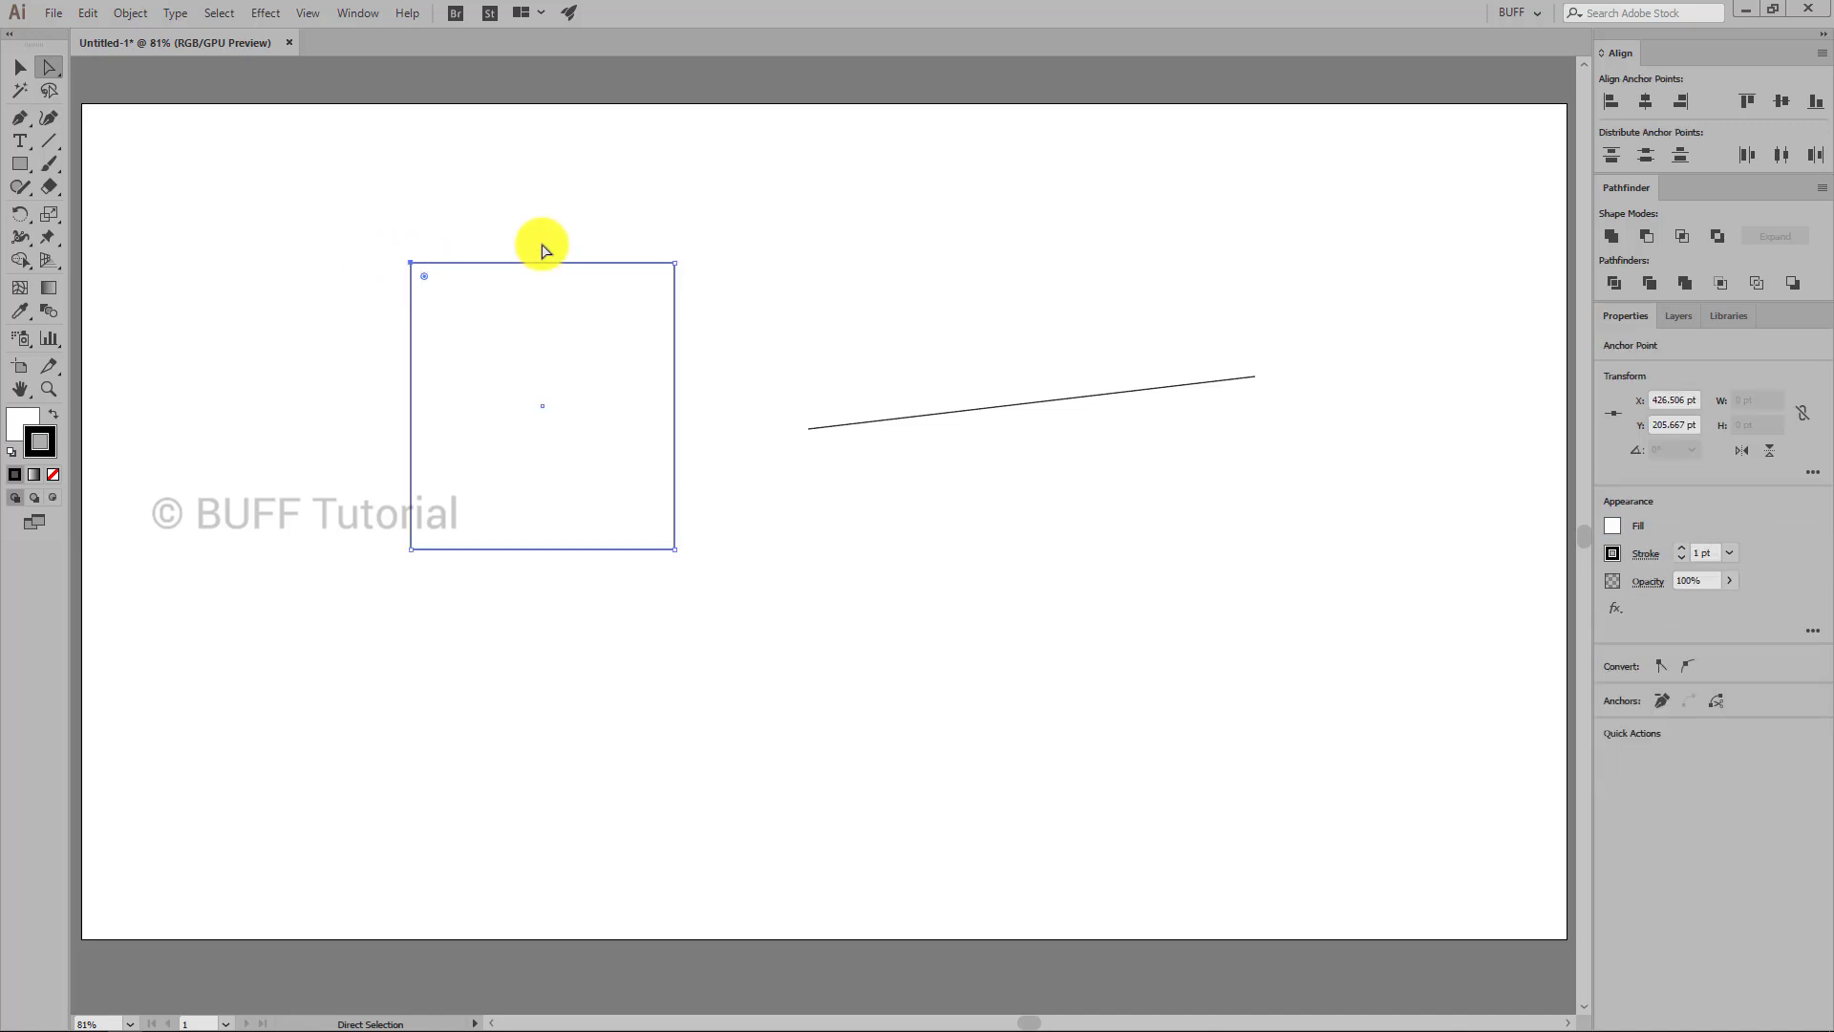
click(674, 262)
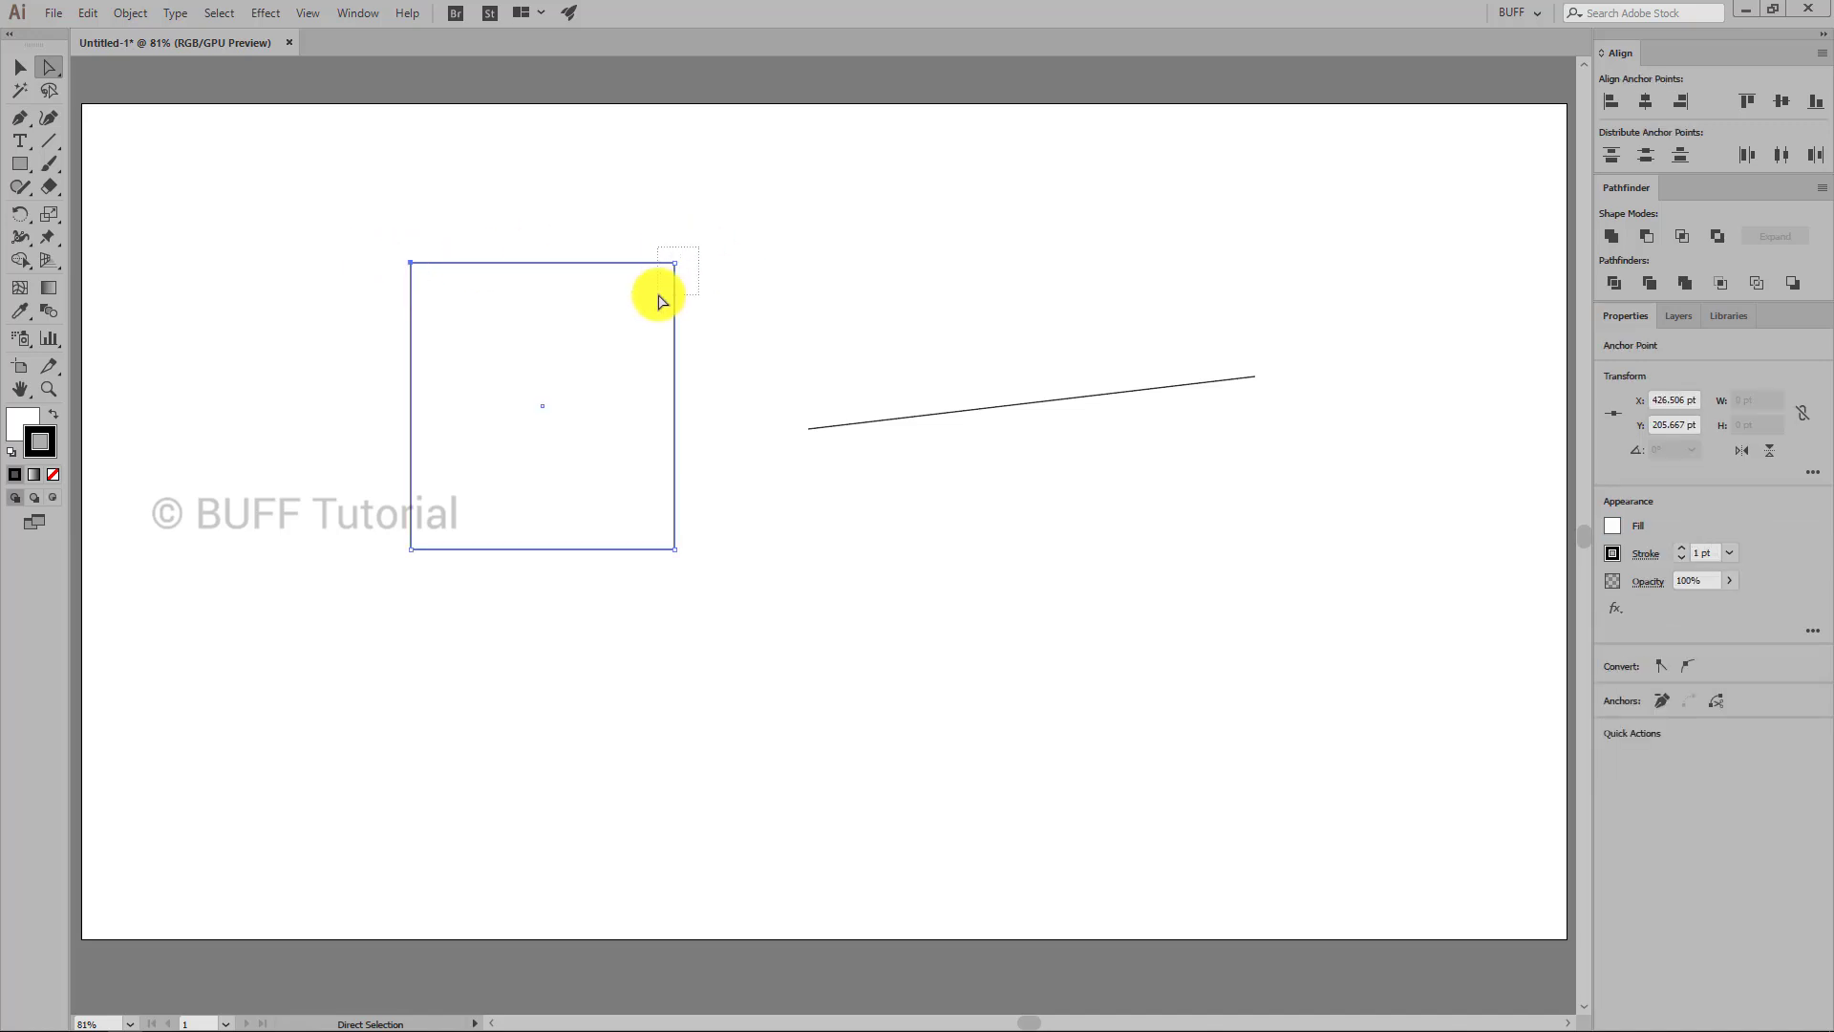
key(Delete)
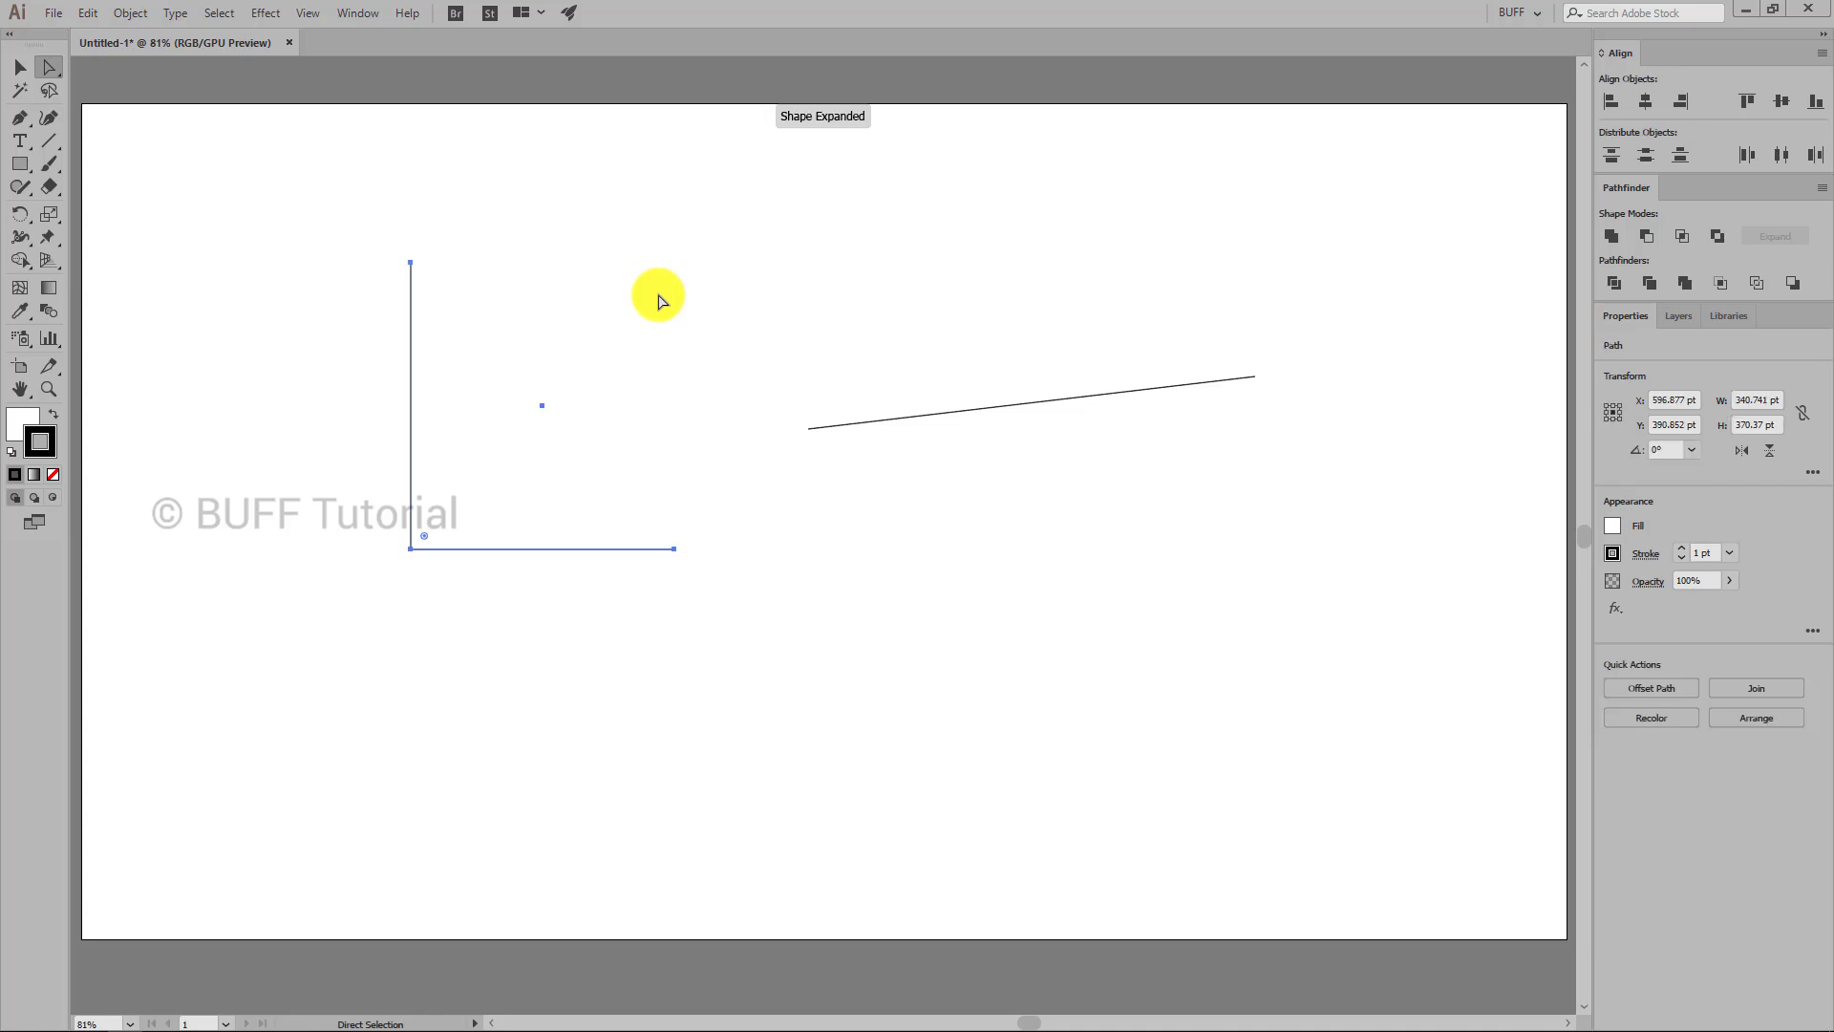
key(Delete)
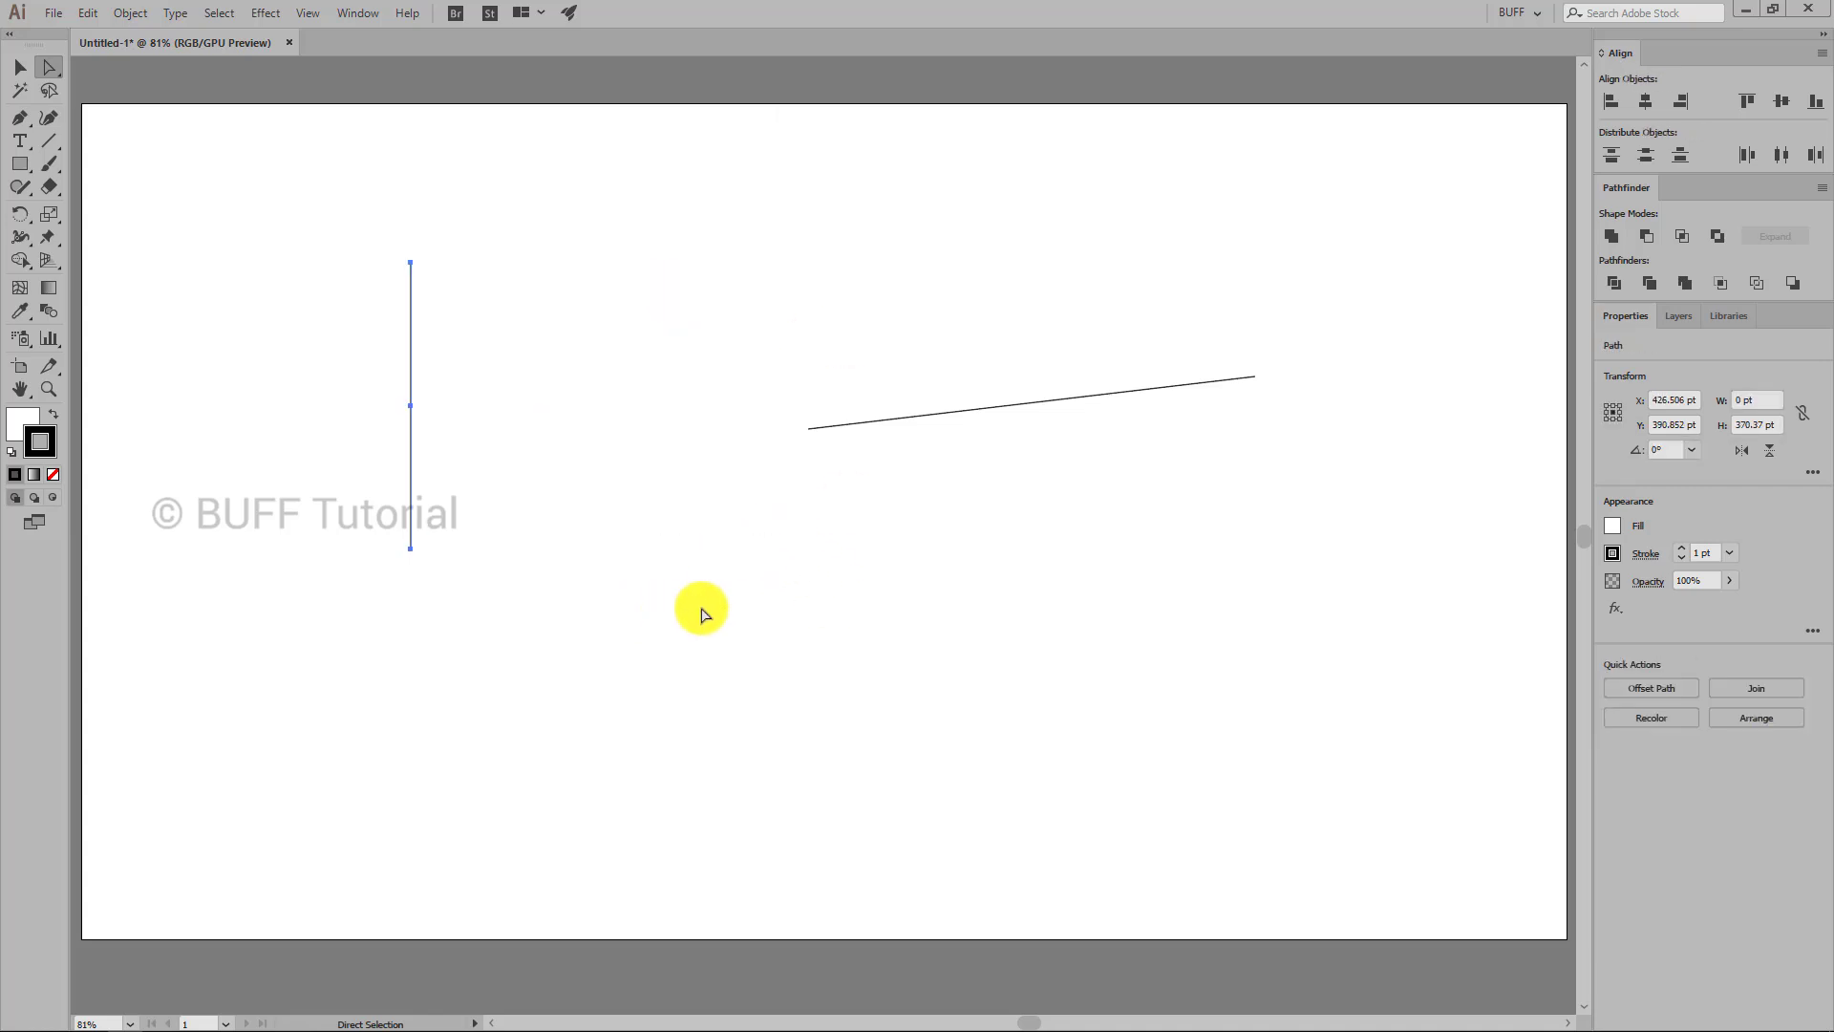
- Delete the square's remaining left line, leaving a lone stray point, then deselect
drag(487, 524, 277, 683)
key(Delete)
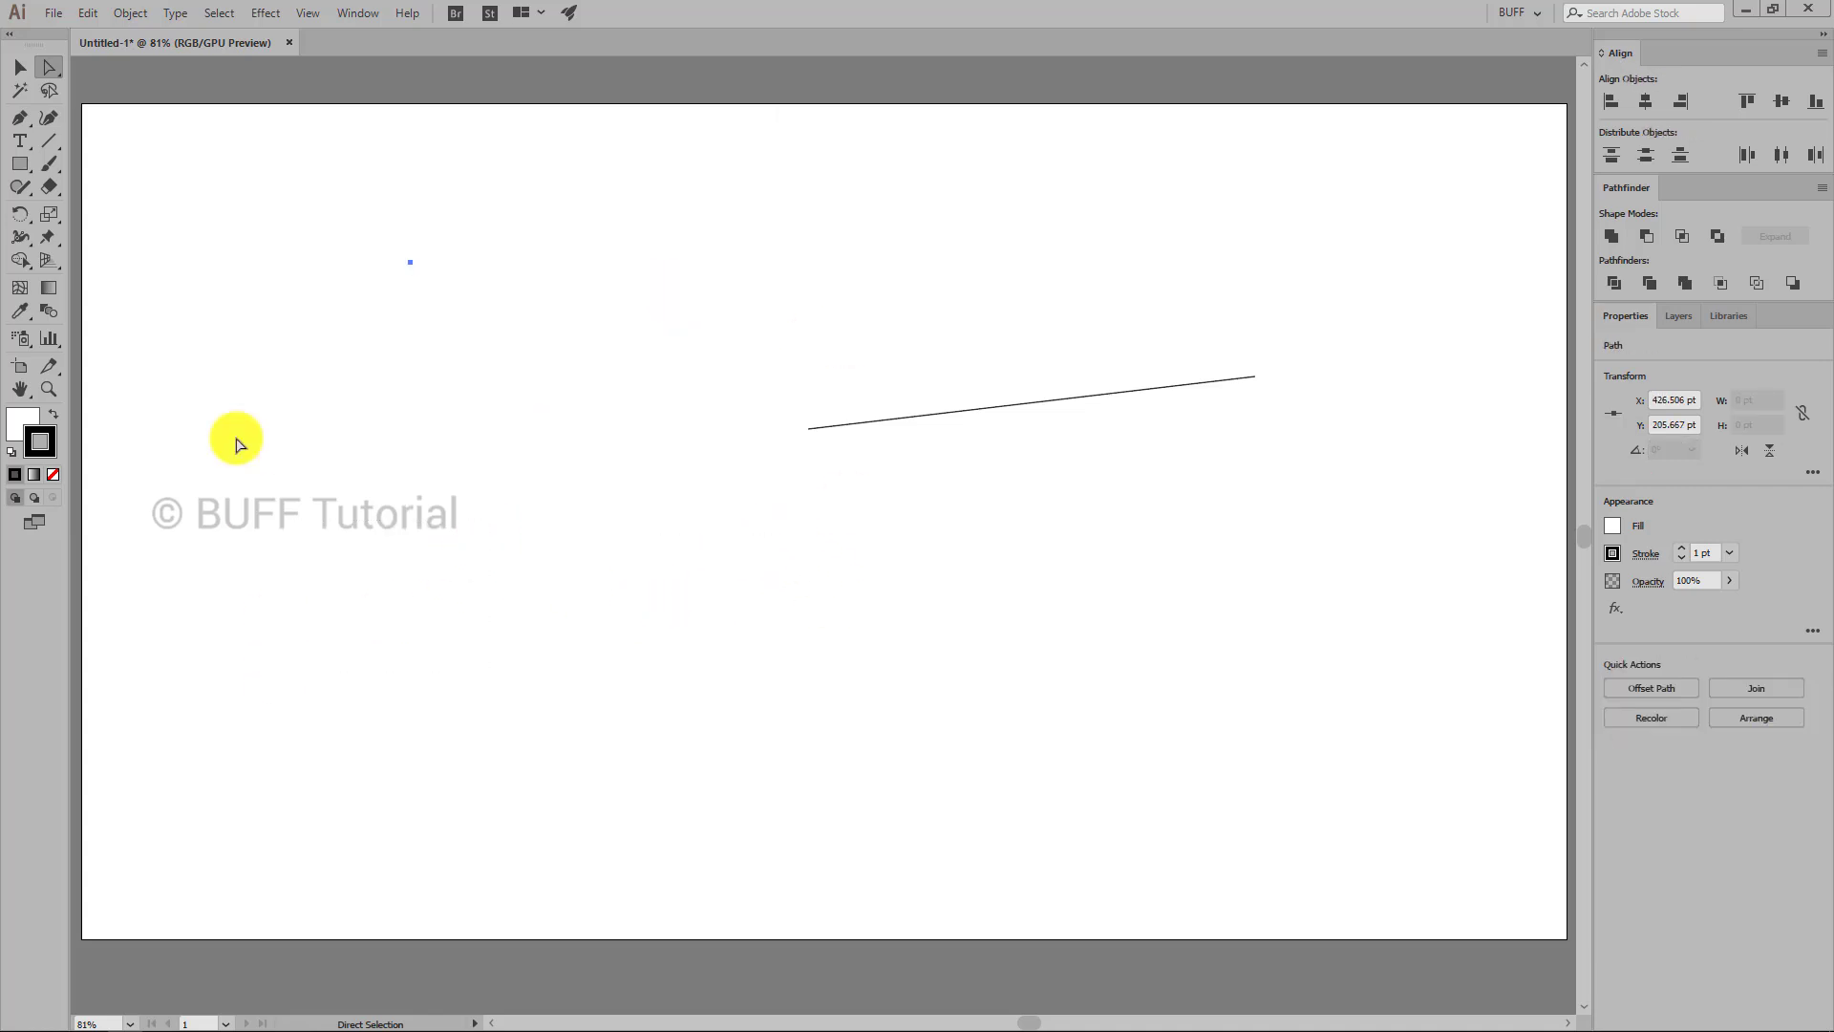
click(16, 69)
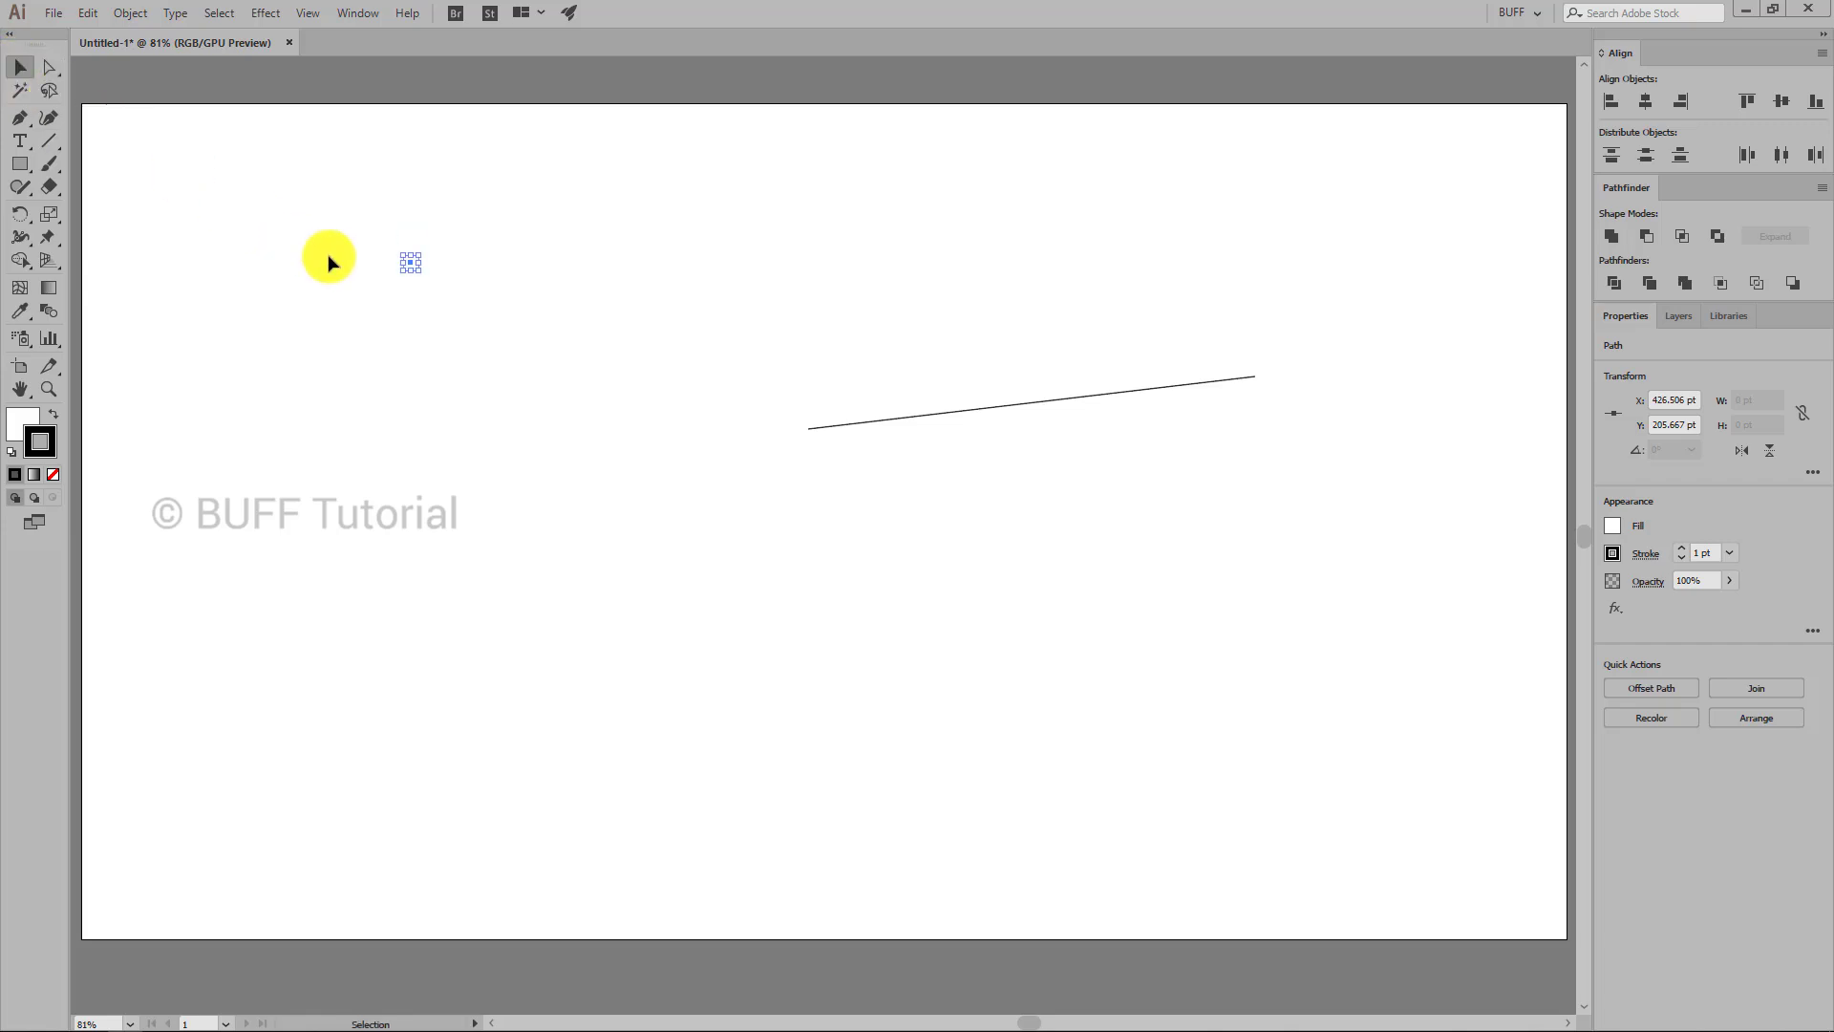
click(467, 274)
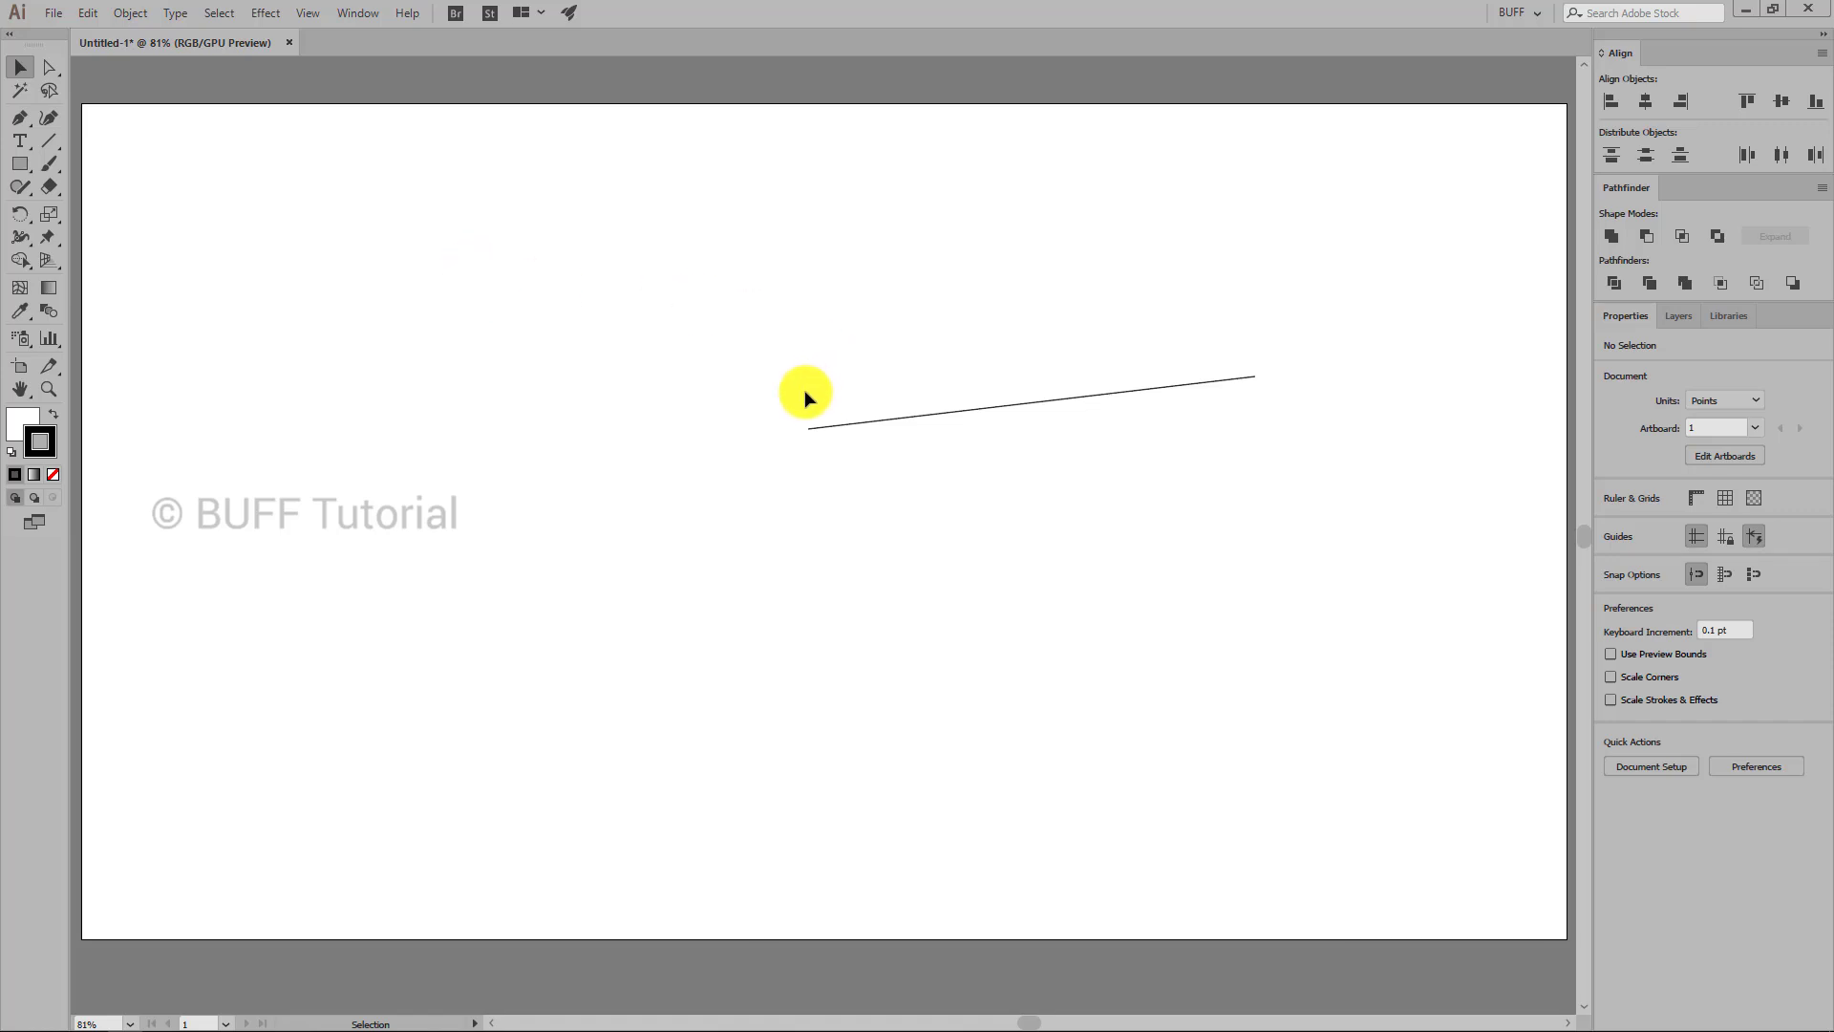
- Select the slanted line's right-end anchor with Direct Selection and delete it, then deselect
drag(1289, 361, 1205, 437)
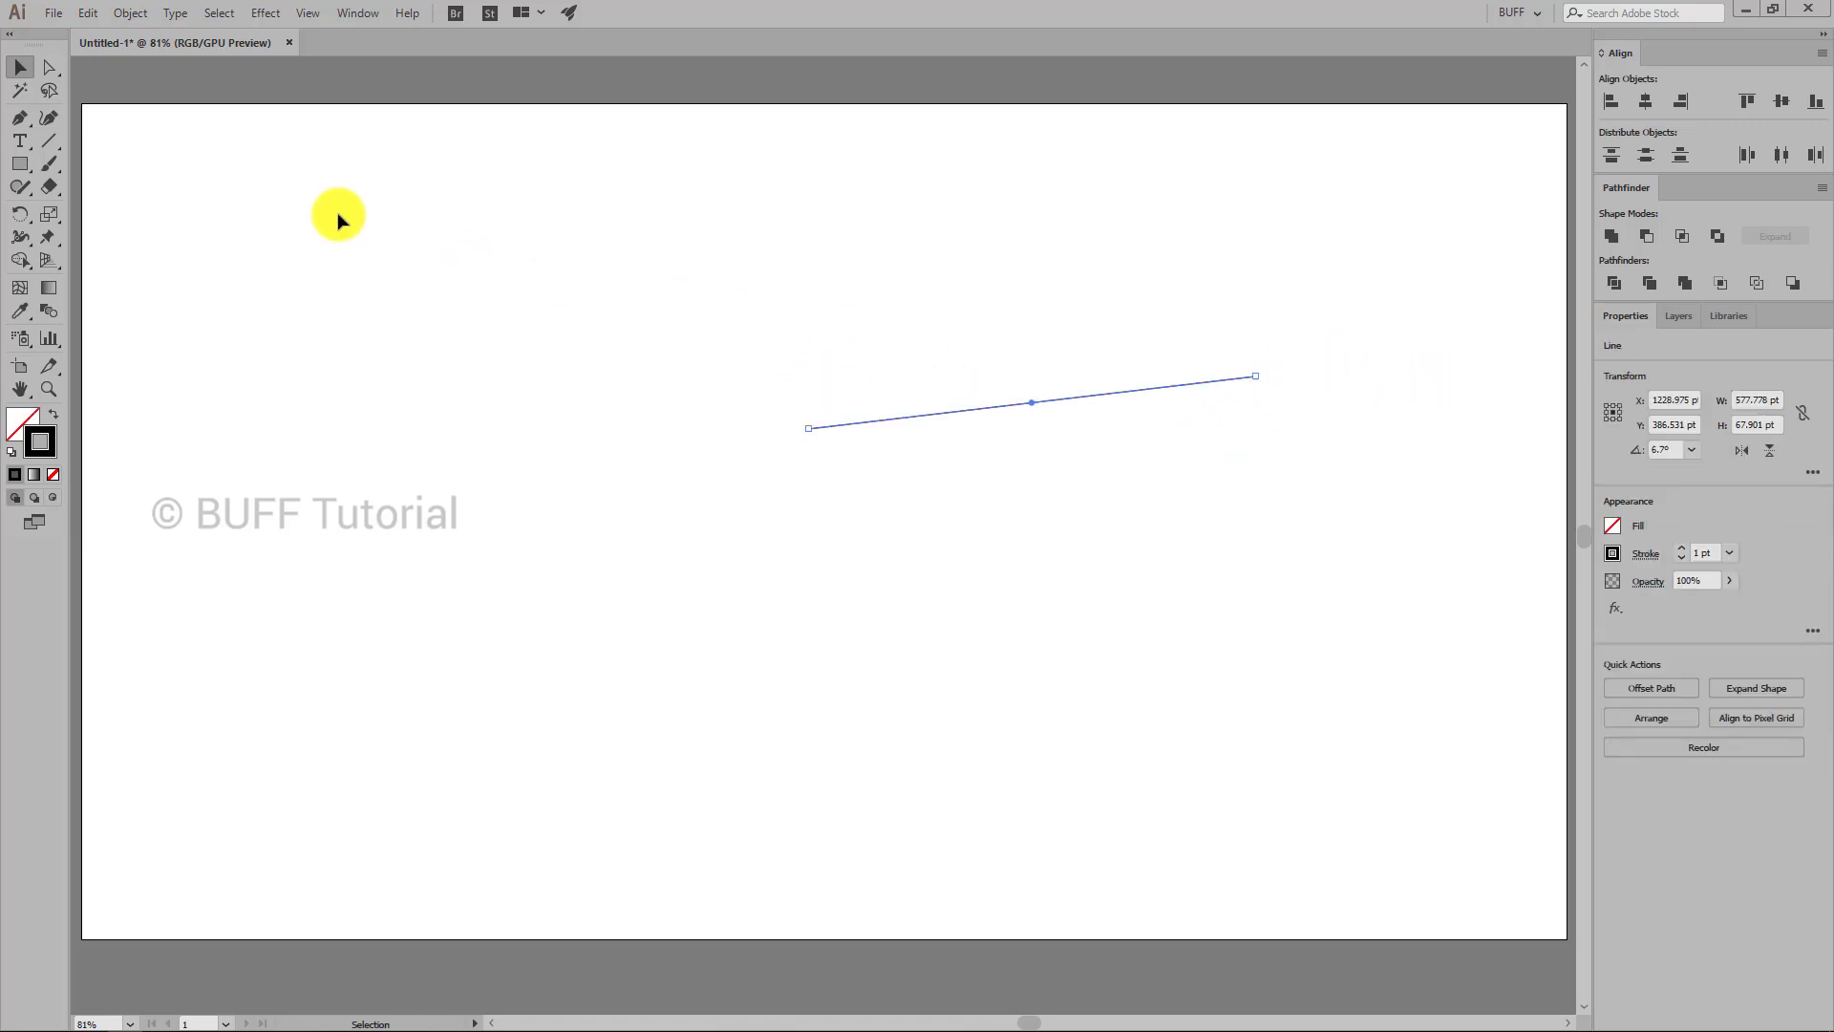
click(48, 69)
drag(1302, 344, 1121, 479)
key(Delete)
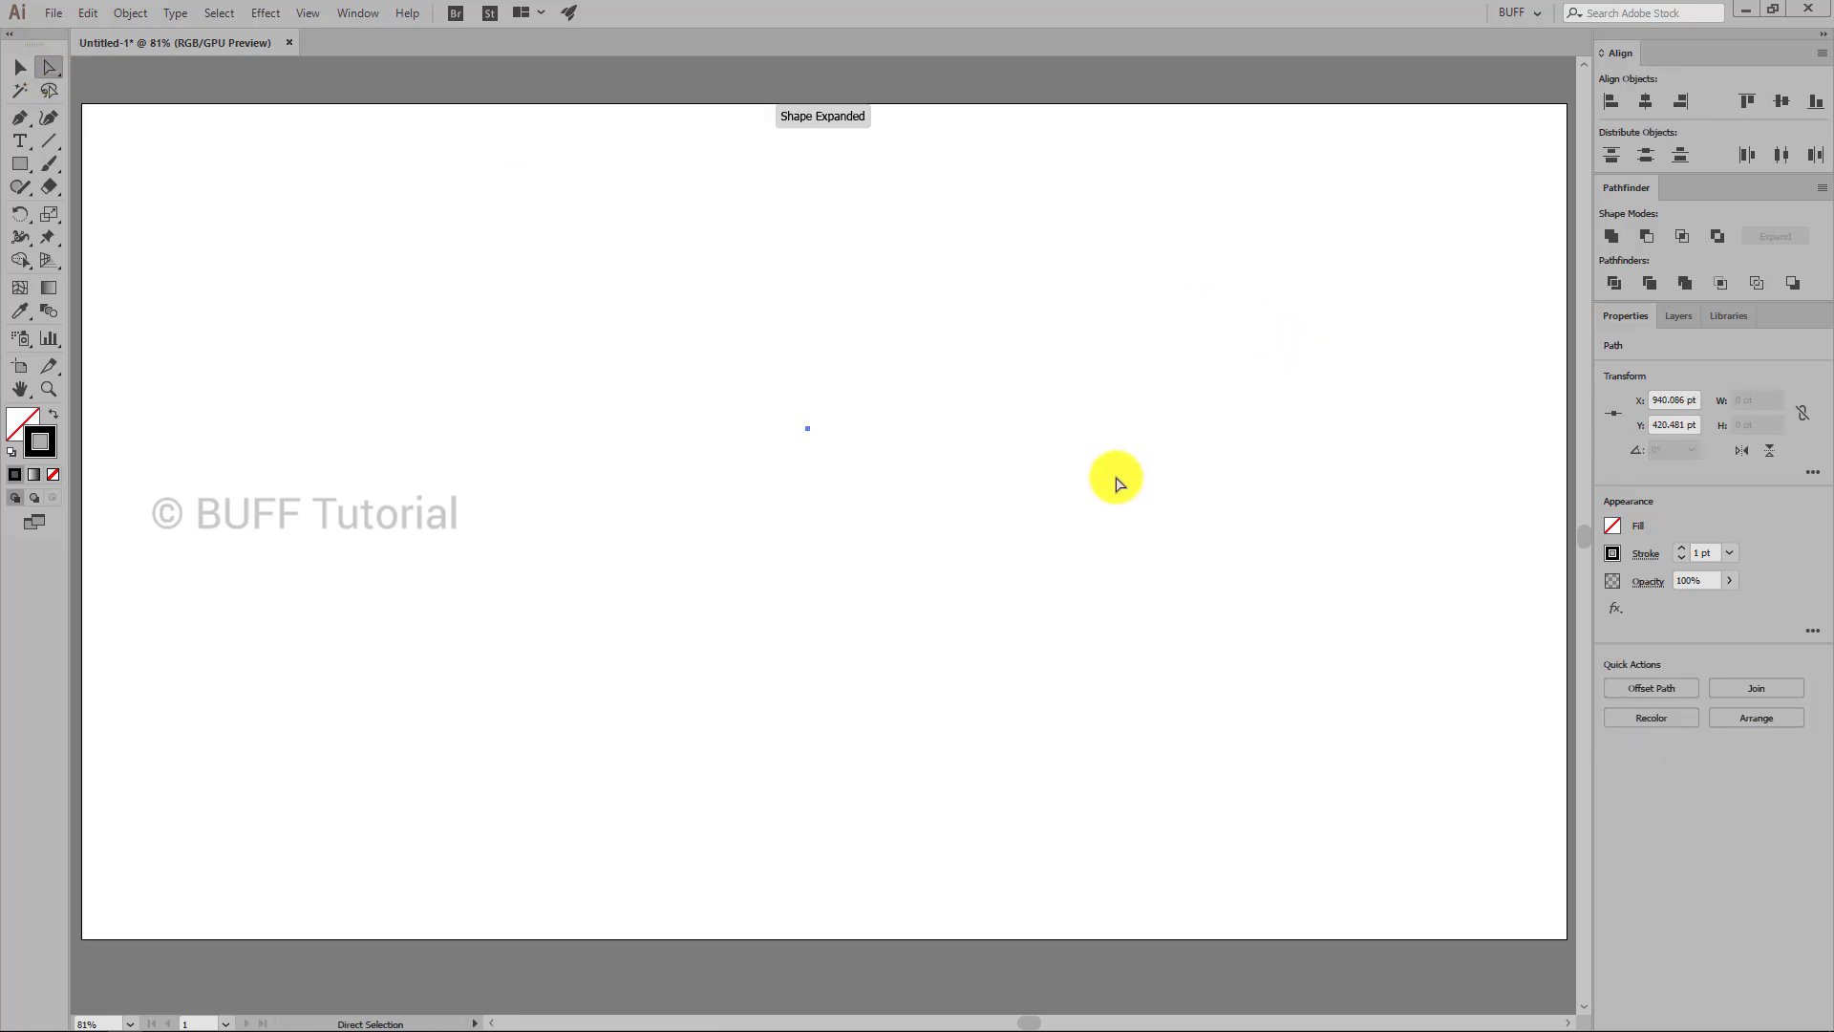
click(20, 67)
click(906, 594)
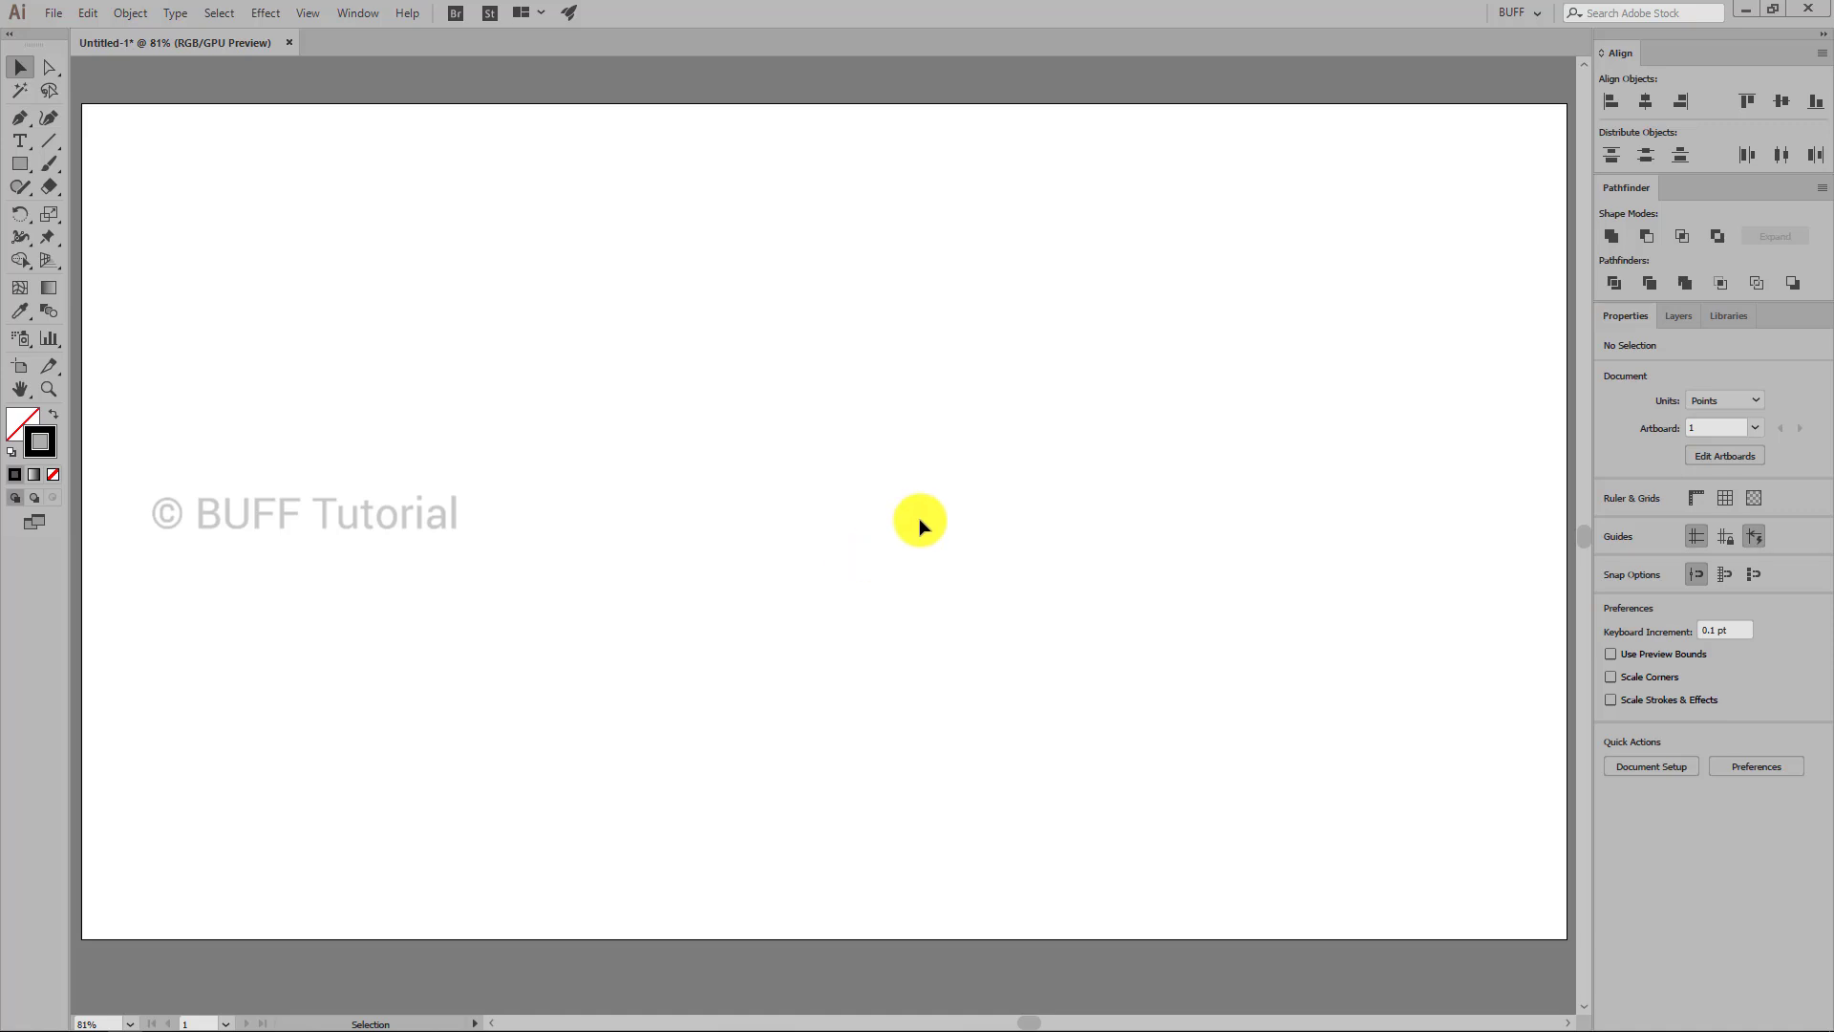
- Place one Pen anchor near the upper right, undo the curved second anchor, and deselect
click(20, 117)
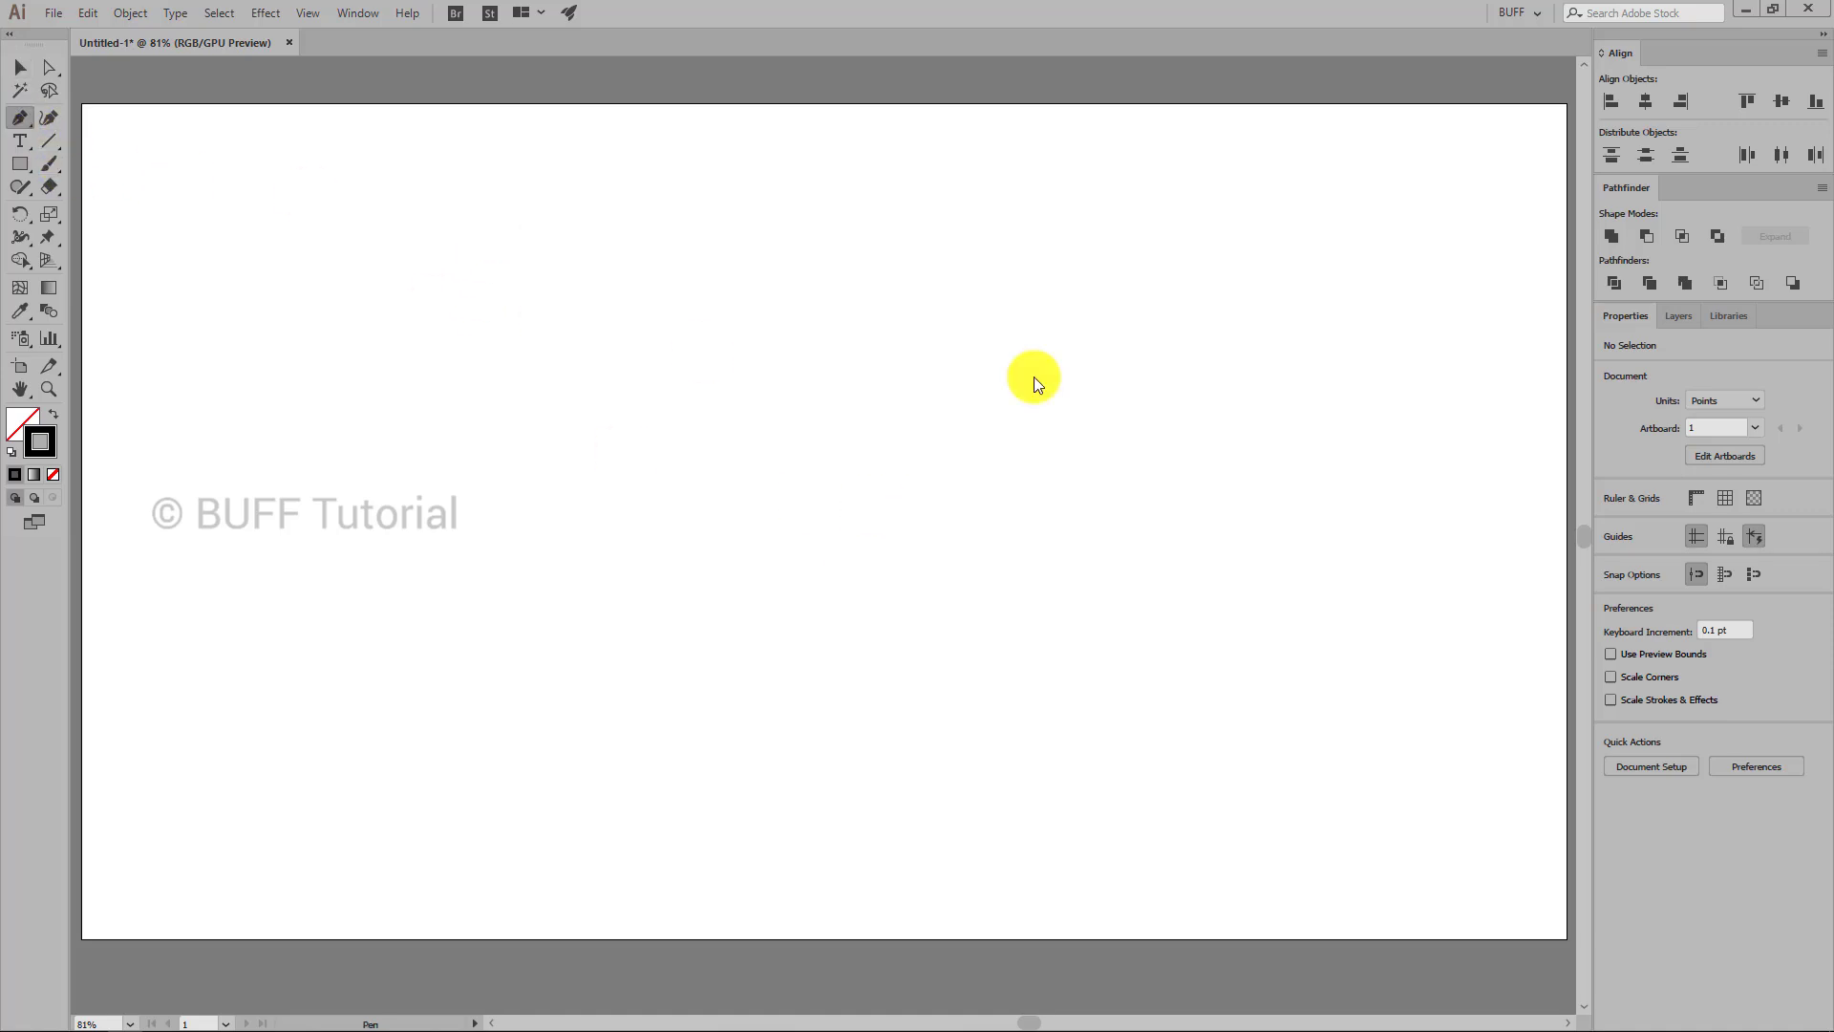
click(1226, 321)
drag(1225, 475, 1117, 552)
key(ctrl+z)
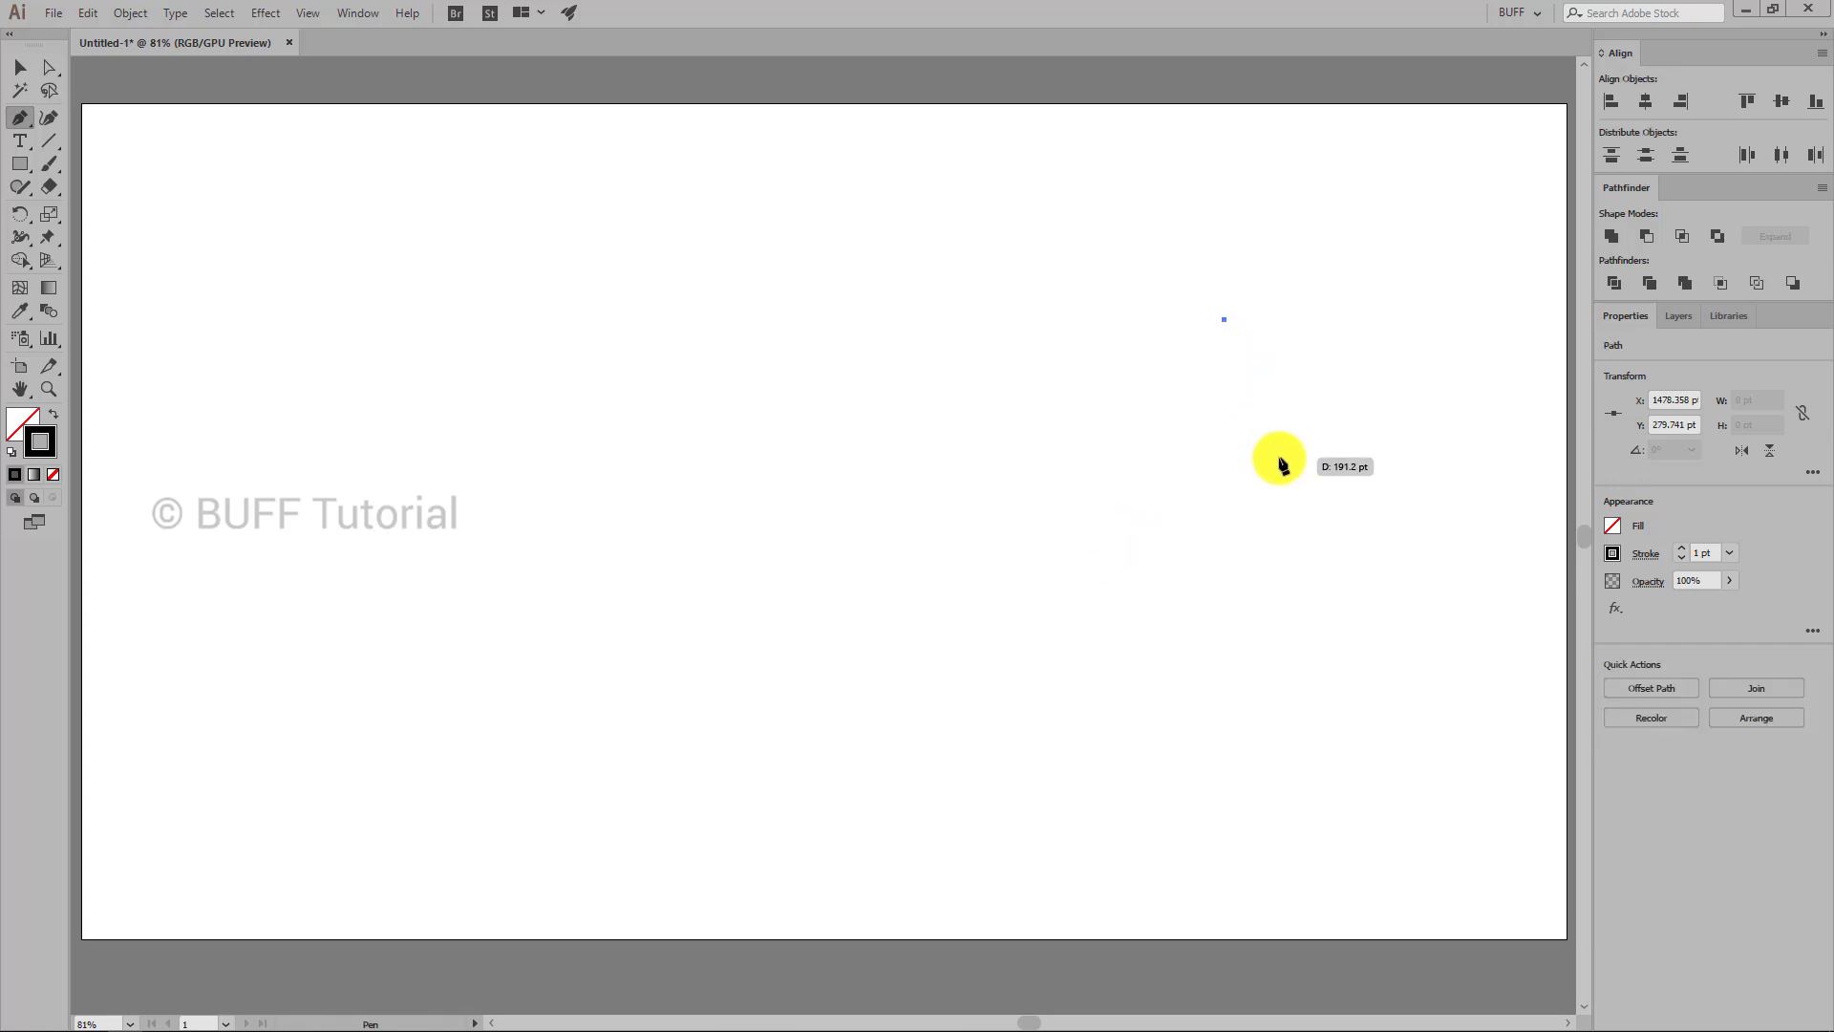
click(20, 67)
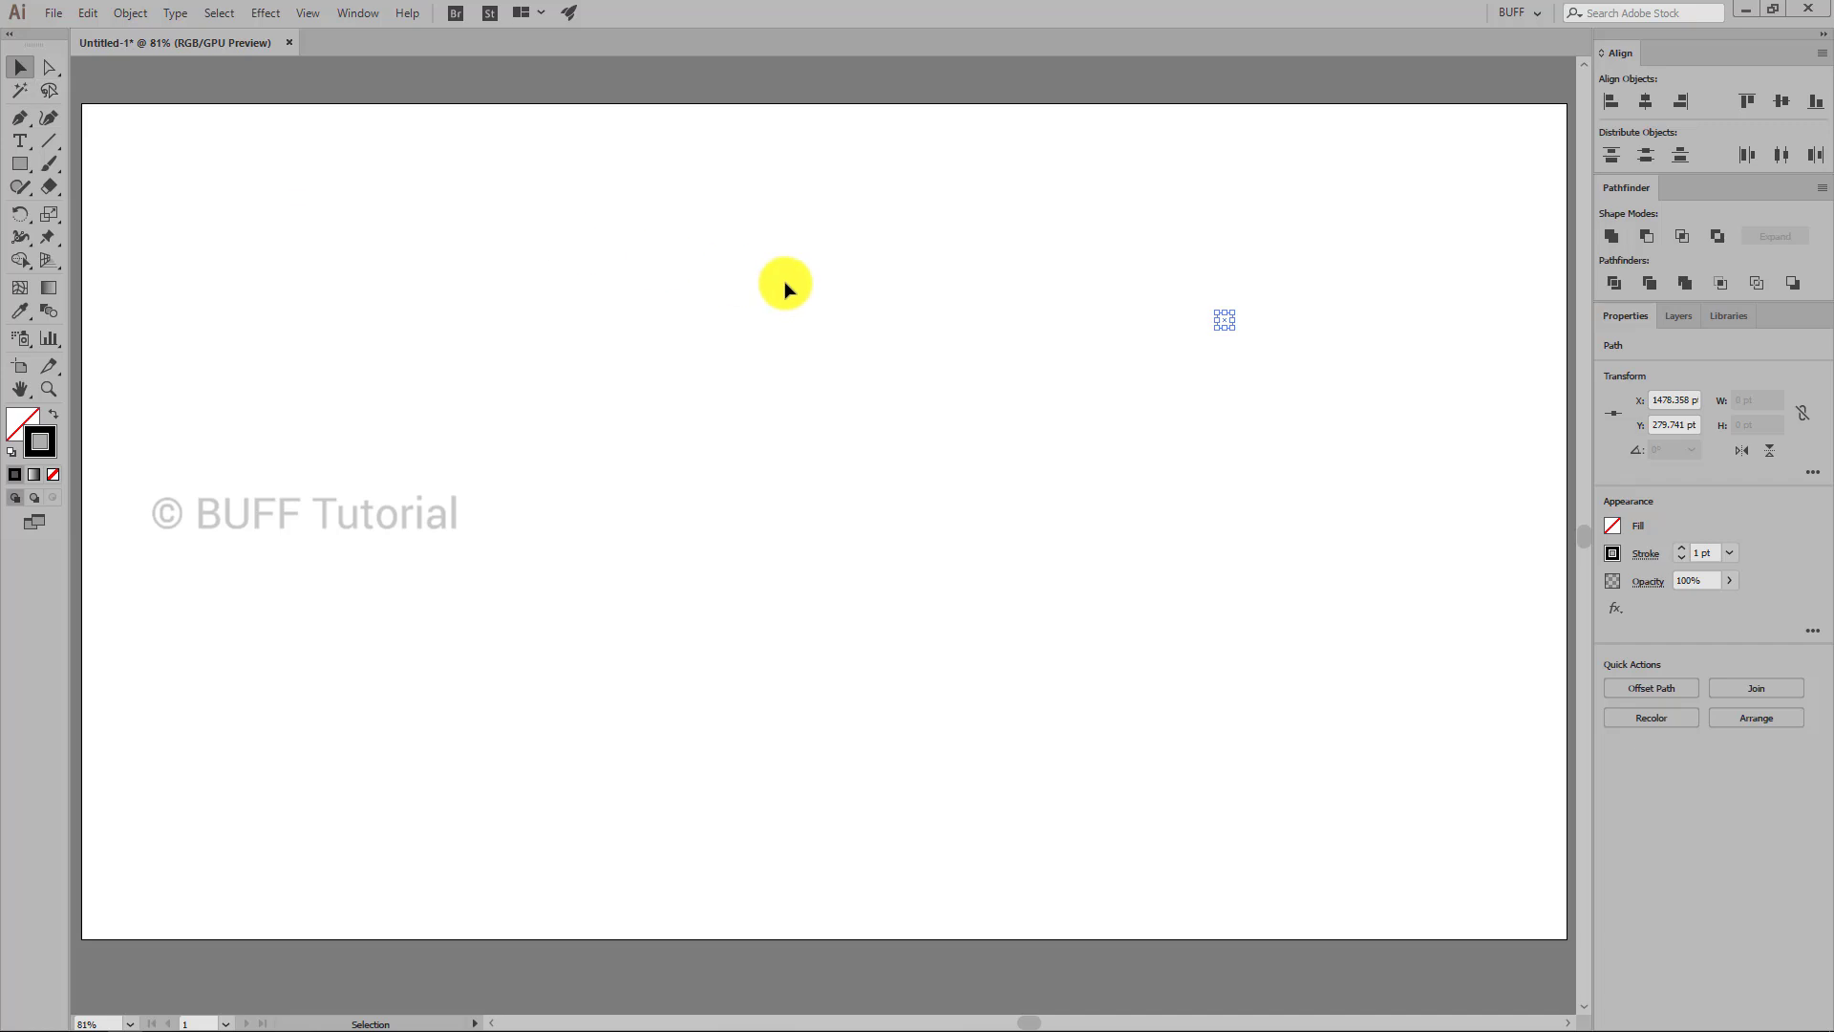
click(1167, 294)
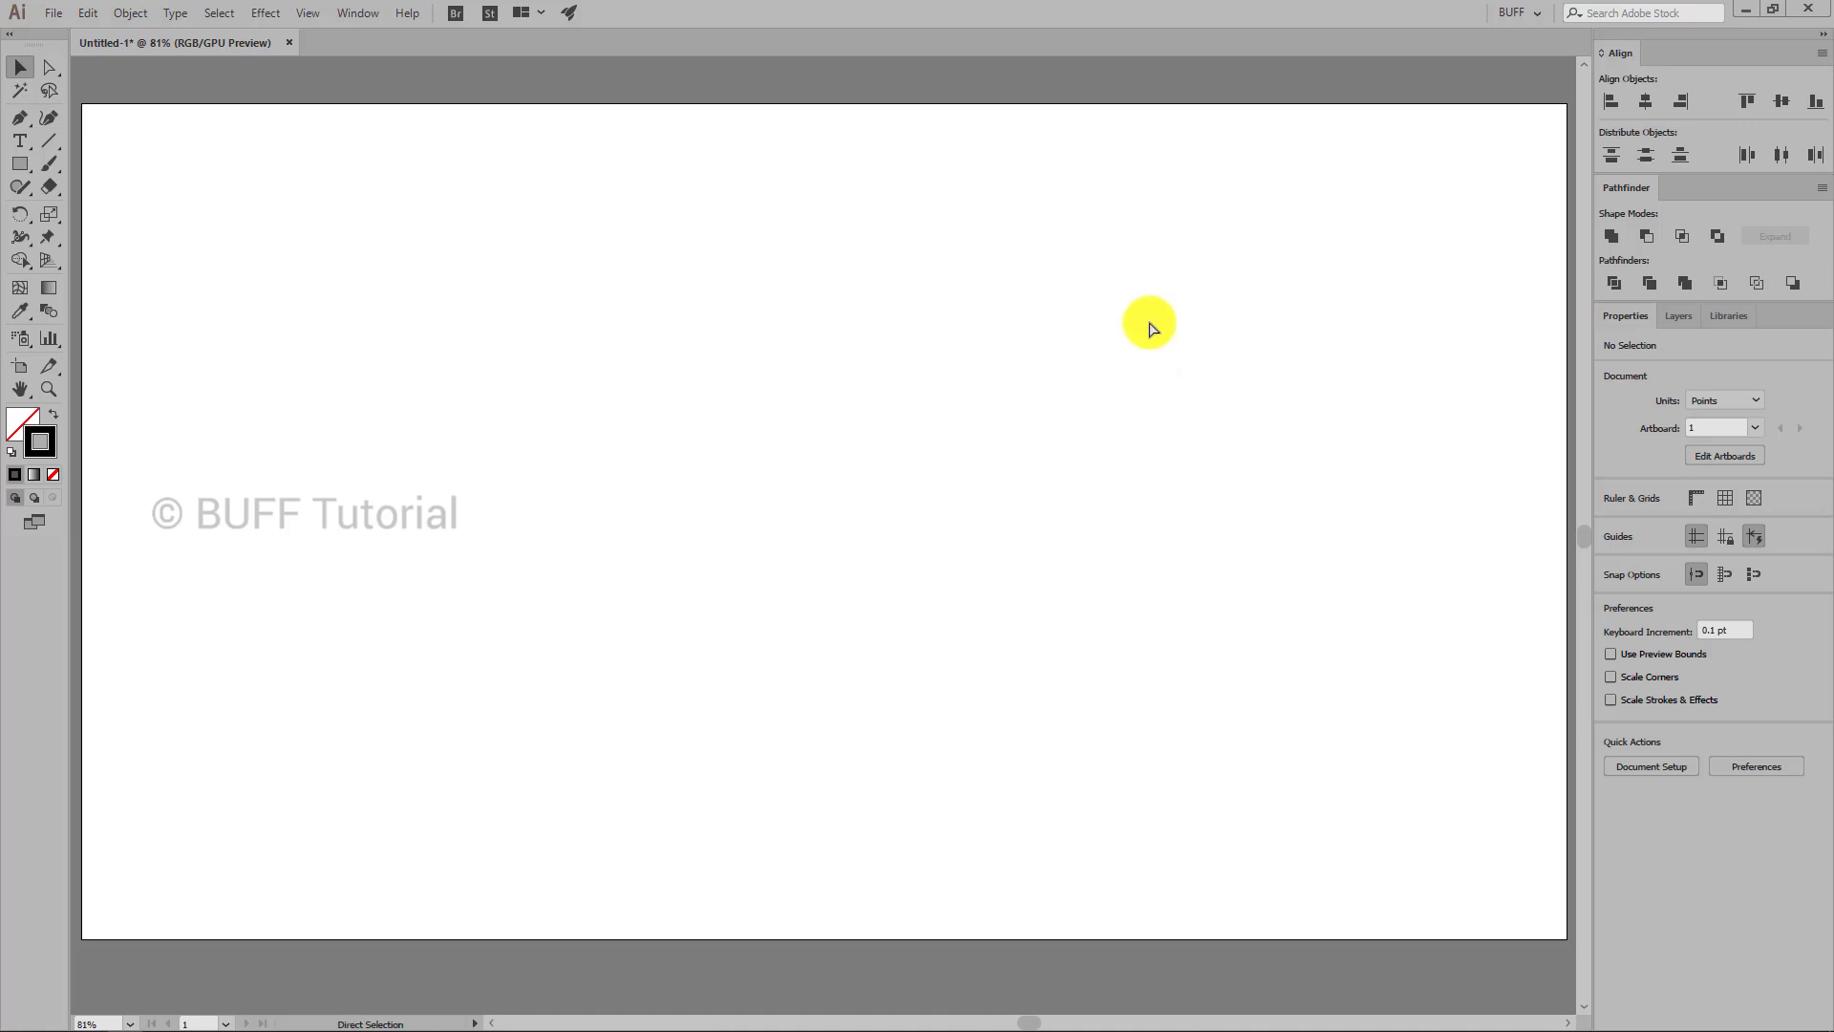
- Select the hidden stray path and drag it off the artboard onto the upper-right pasteboard
drag(1213, 264, 803, 635)
scroll(984, 413, down, 3)
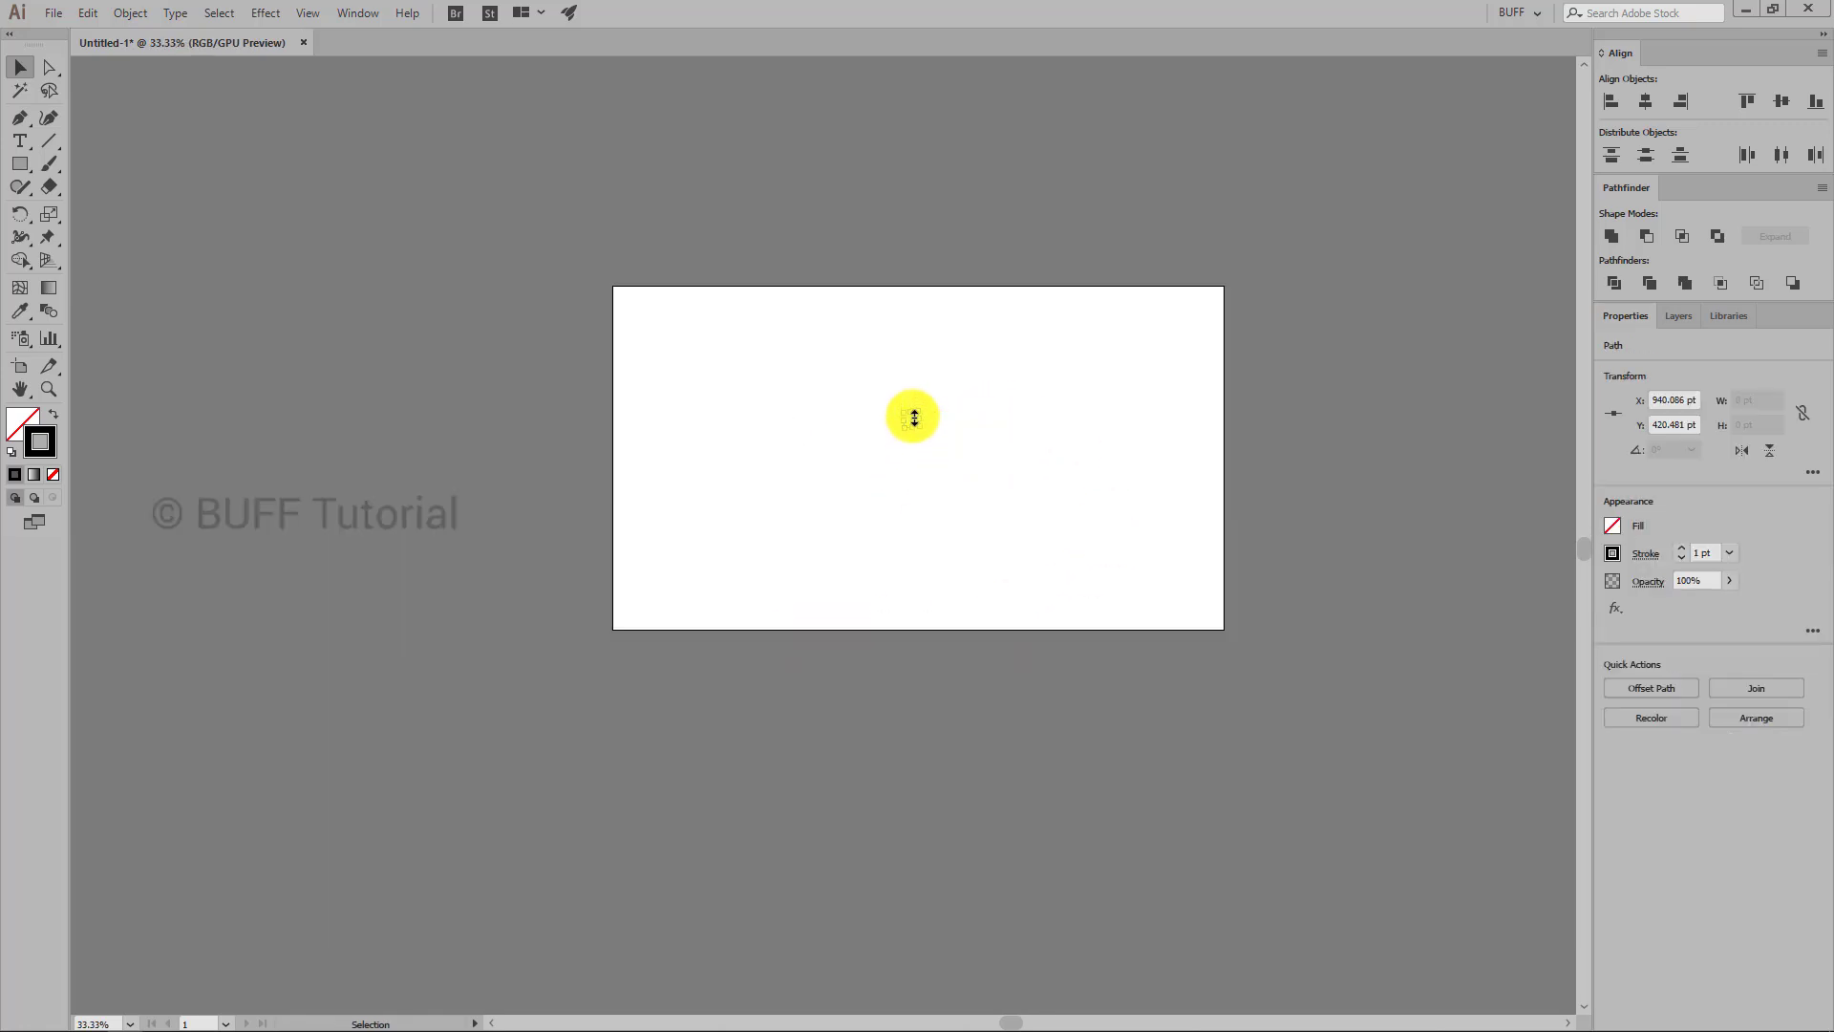
mouse_move(911, 417)
mouse_down()
mouse_move(1151, 315)
mouse_move(1465, 96)
mouse_up()
click(1481, 250)
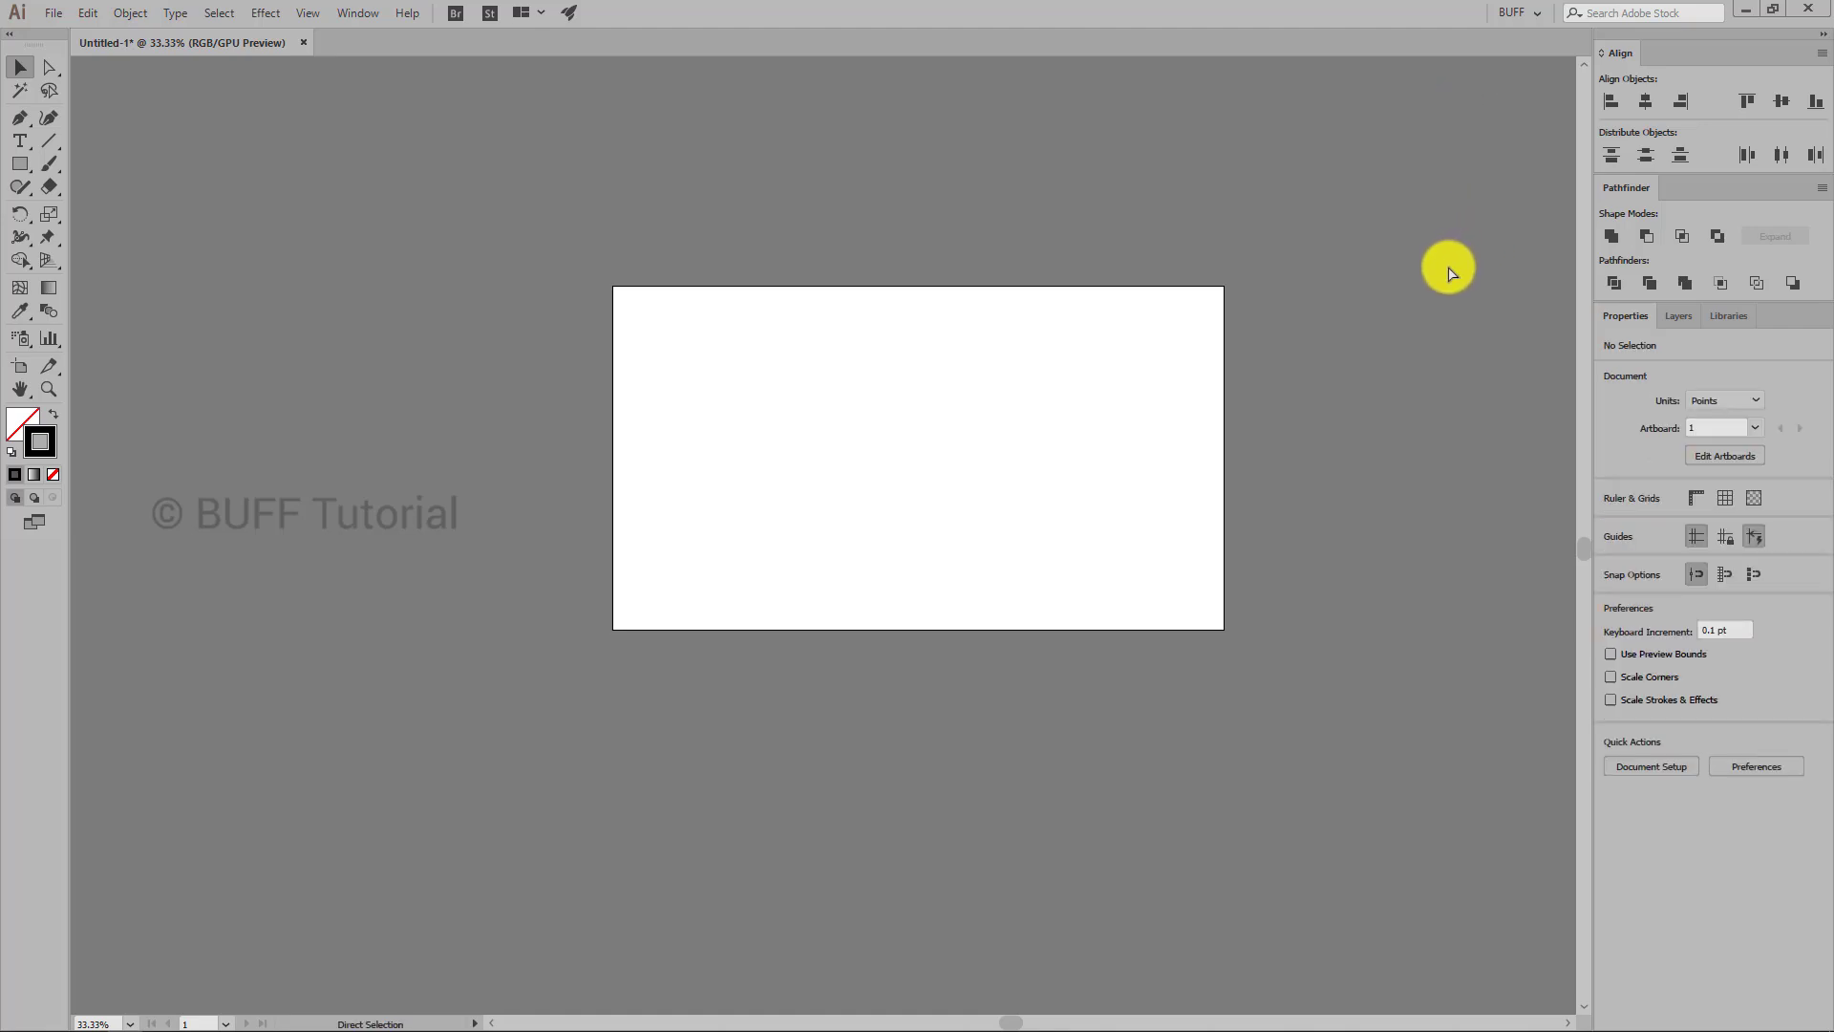
- Delete the stray path on the pasteboard and fit the artboard back in the window
drag(1453, 266, 1413, 360)
key(ctrl+h)
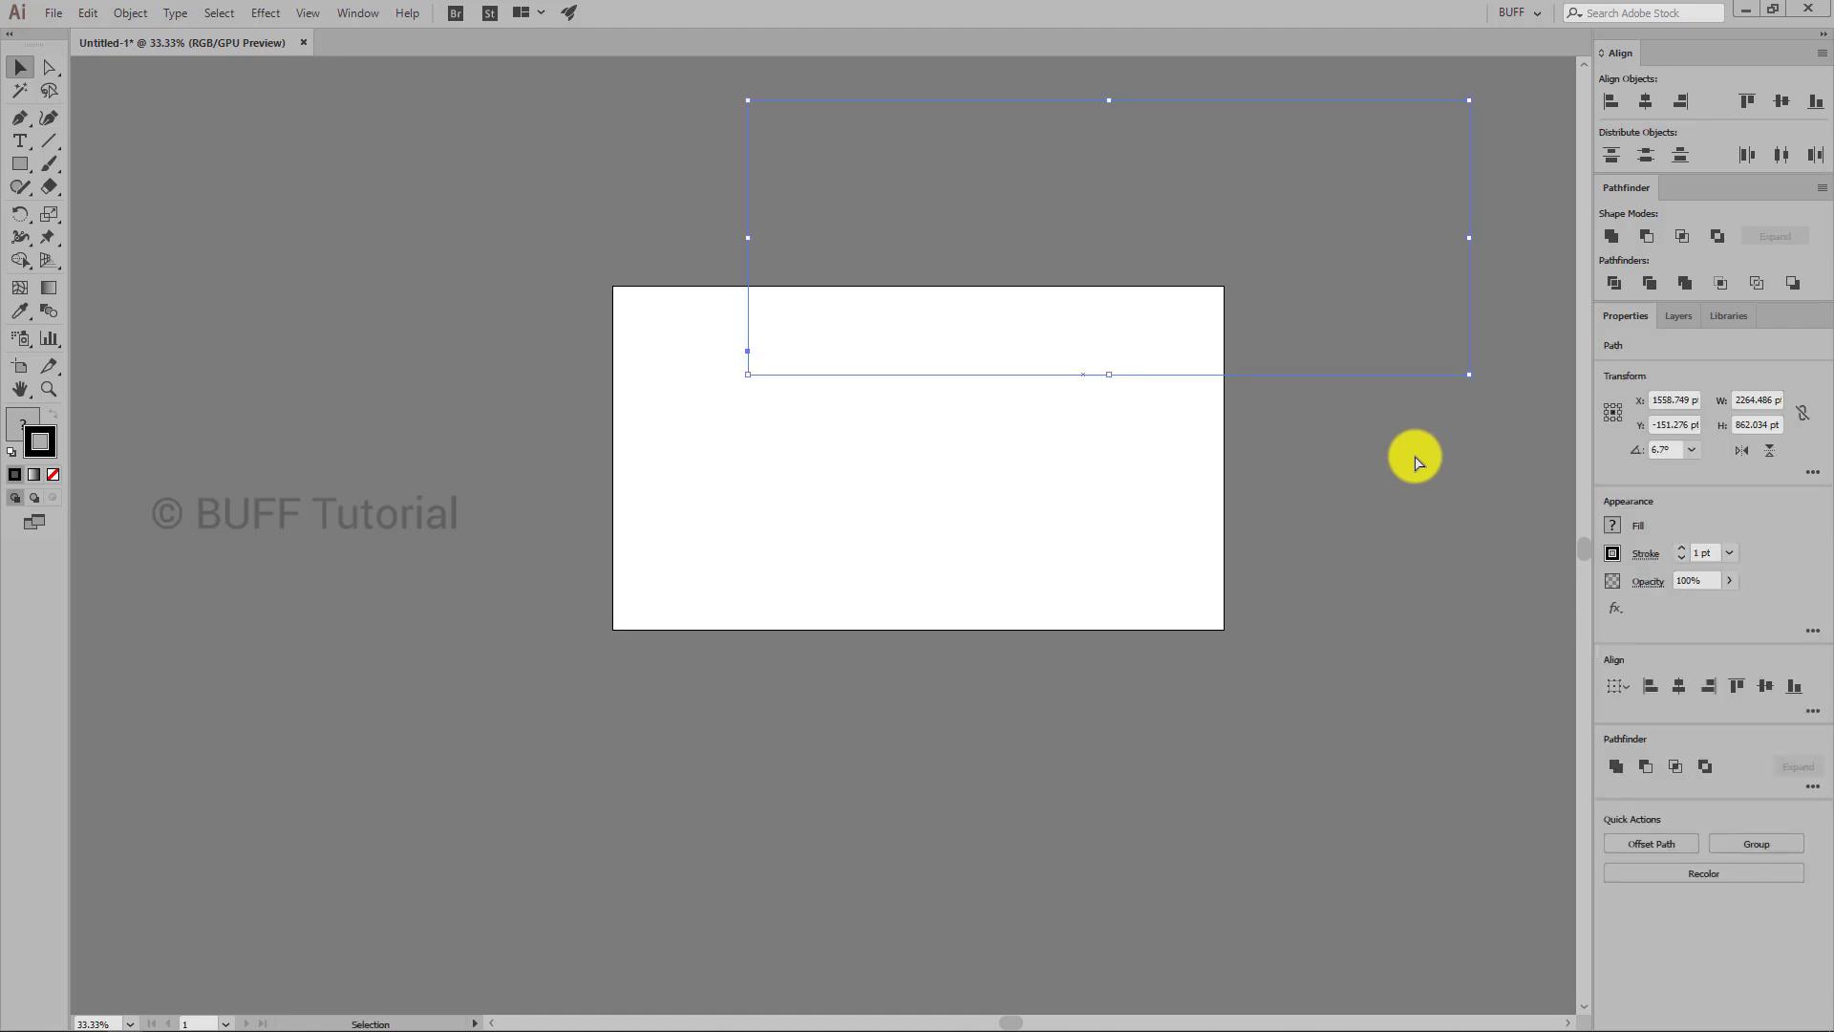
click(1416, 460)
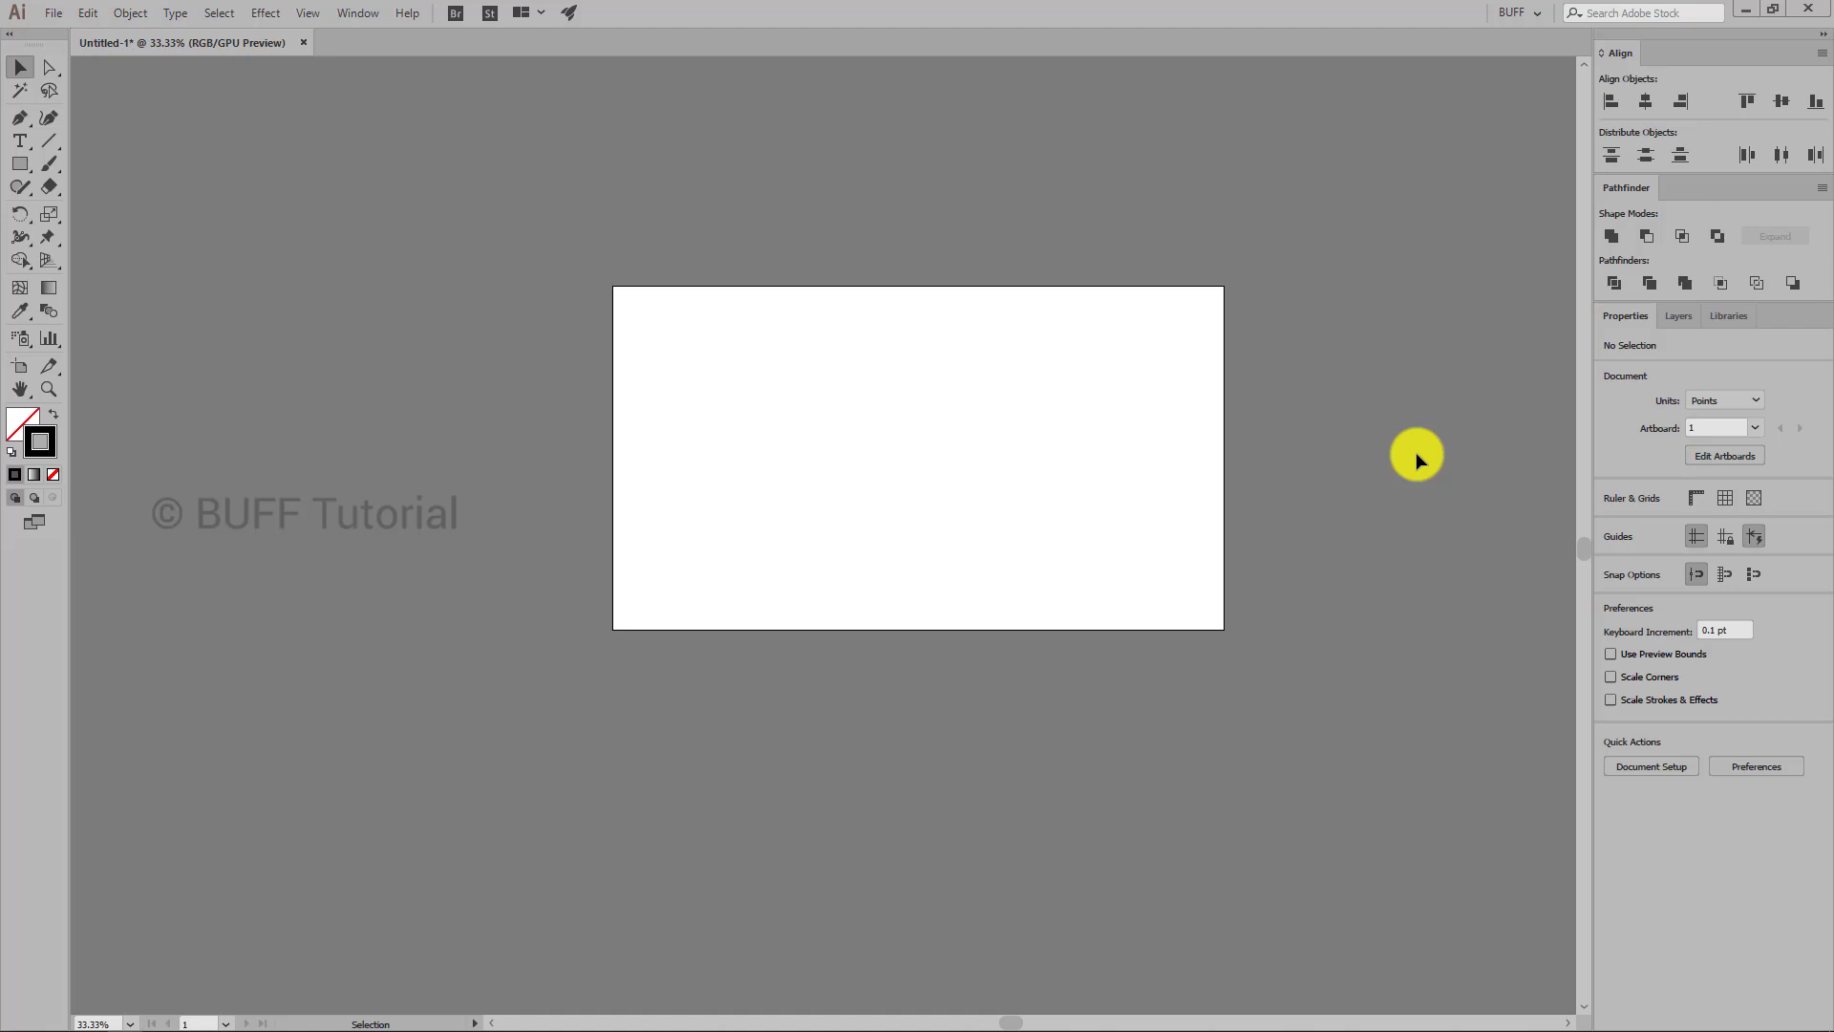
click(1467, 102)
key(Delete)
key(ctrl+0)
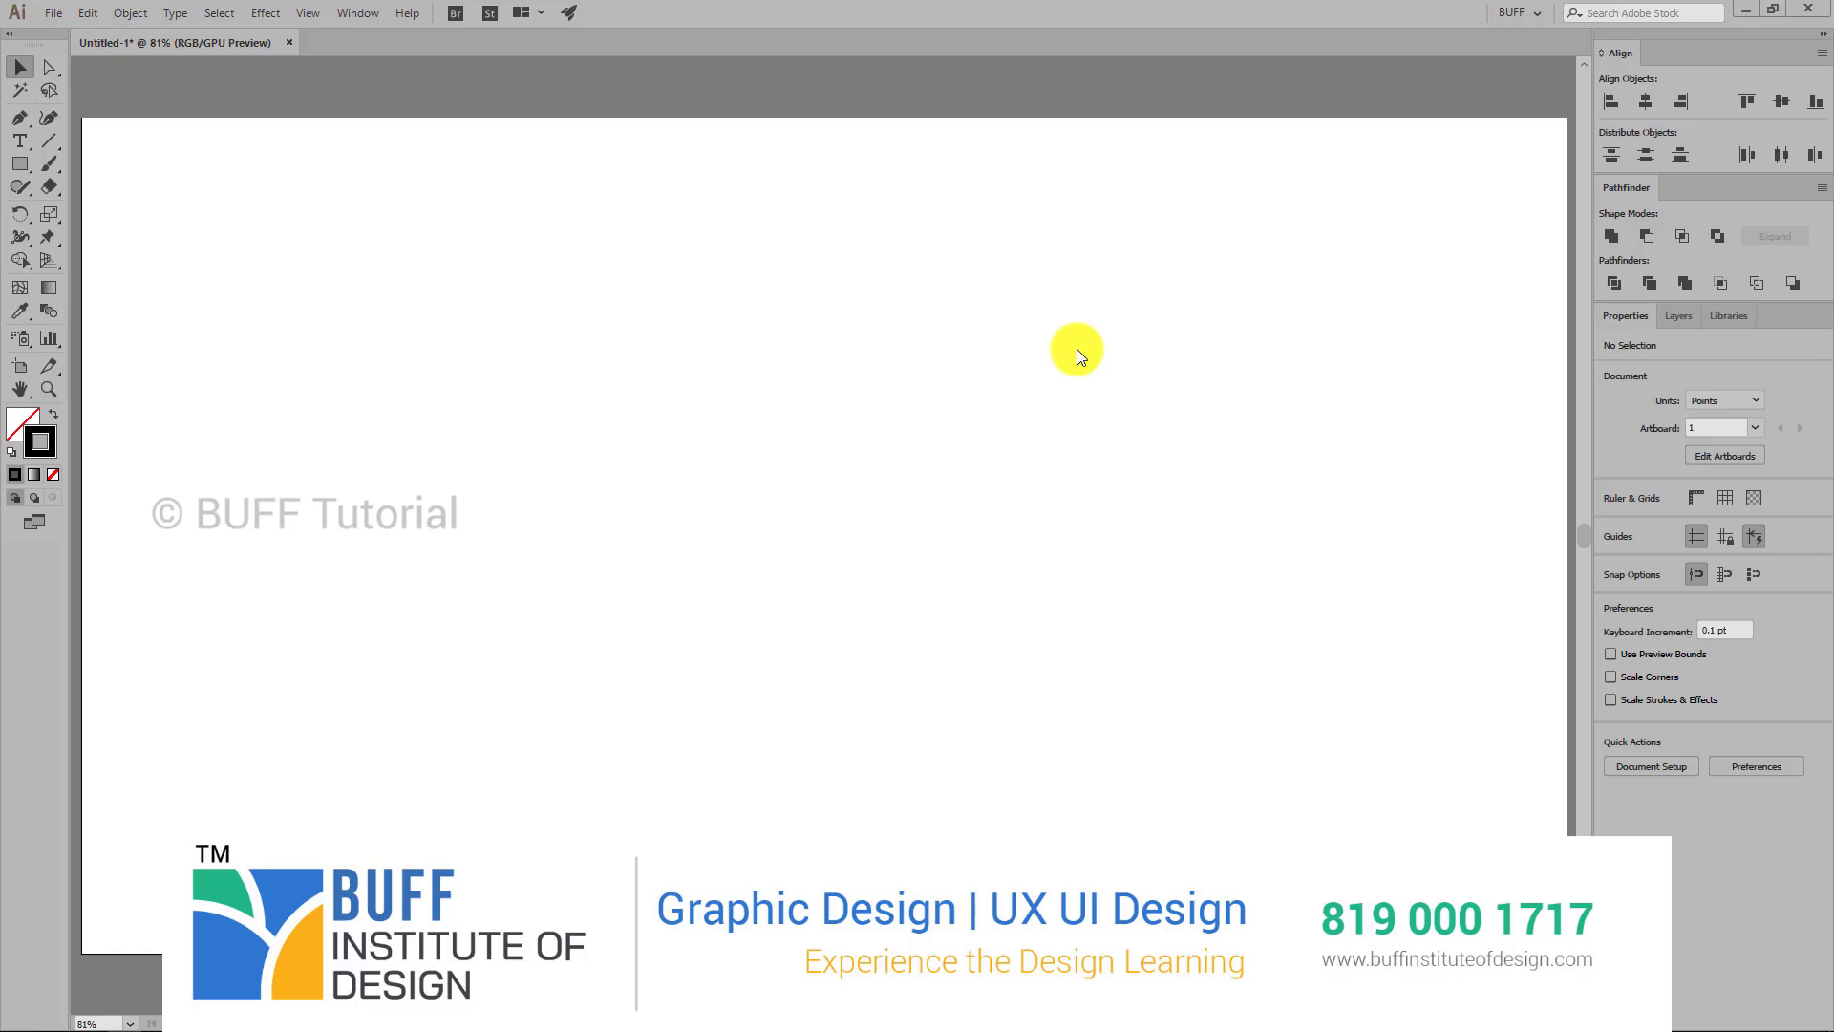
key(ctrl+a)
scroll(1075, 347, down, 2)
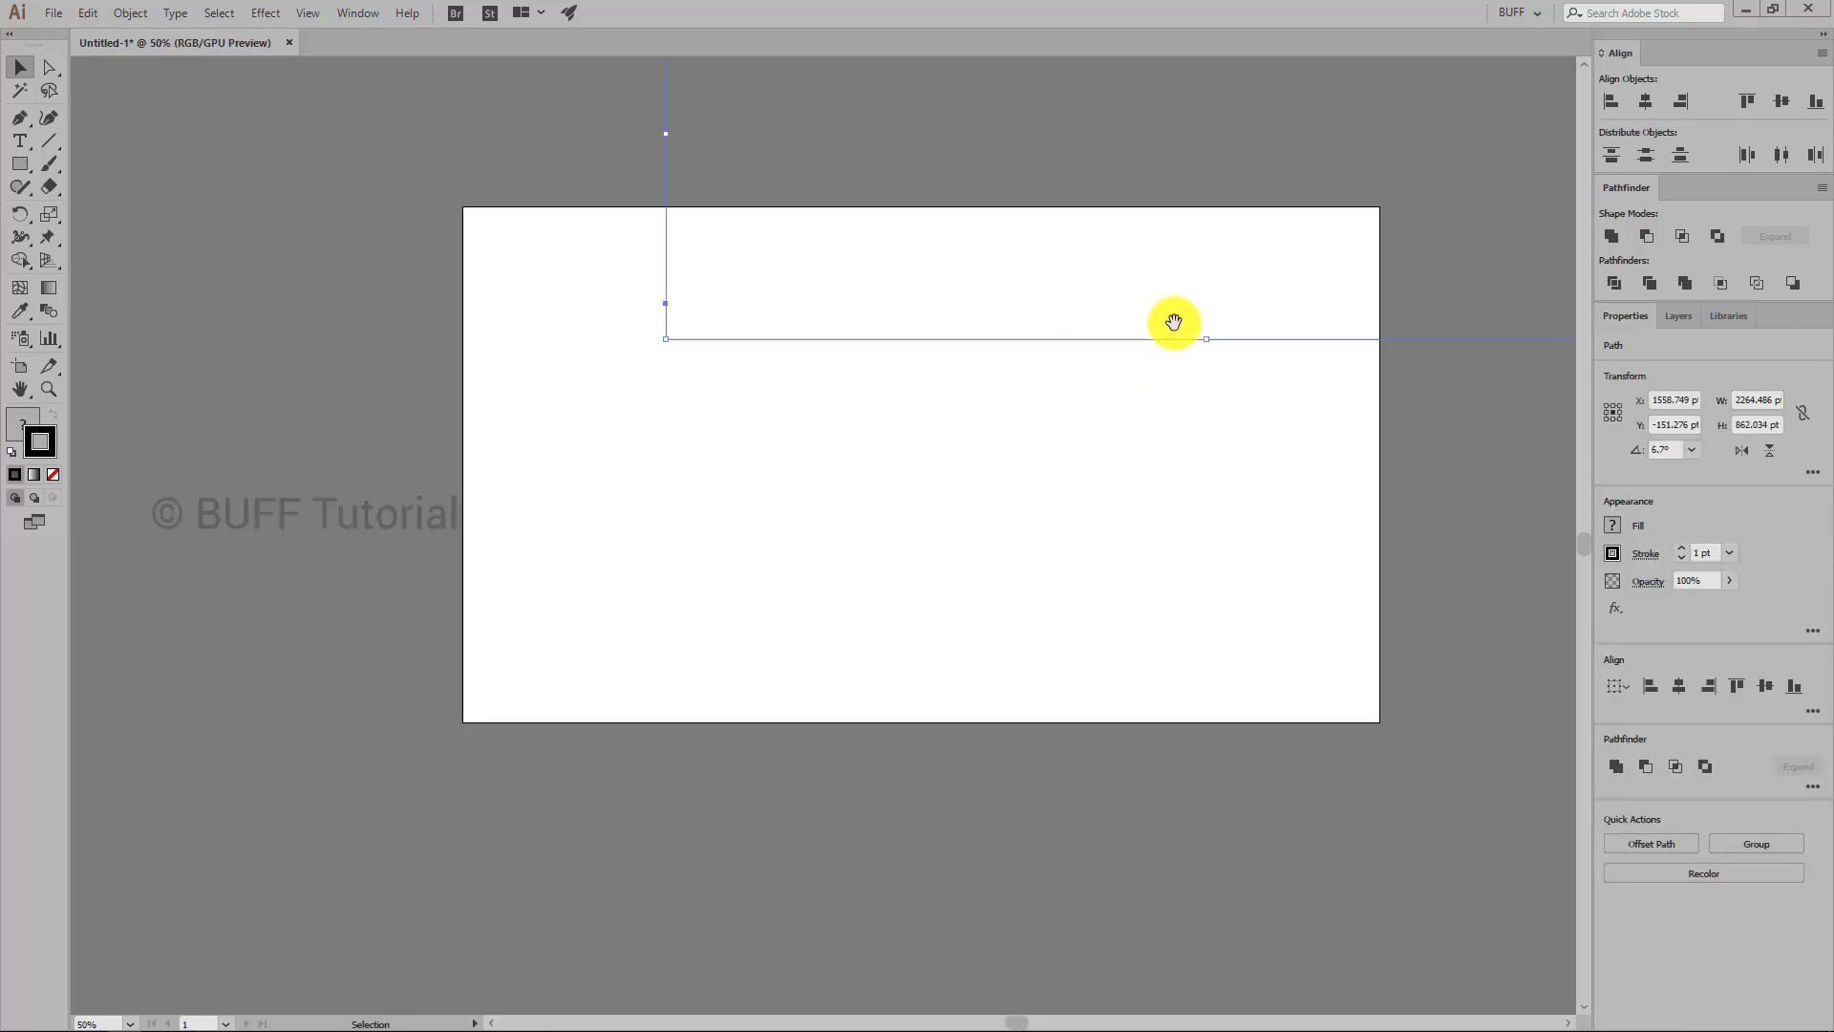
drag(1174, 322, 1166, 384)
key(ctrl+h)
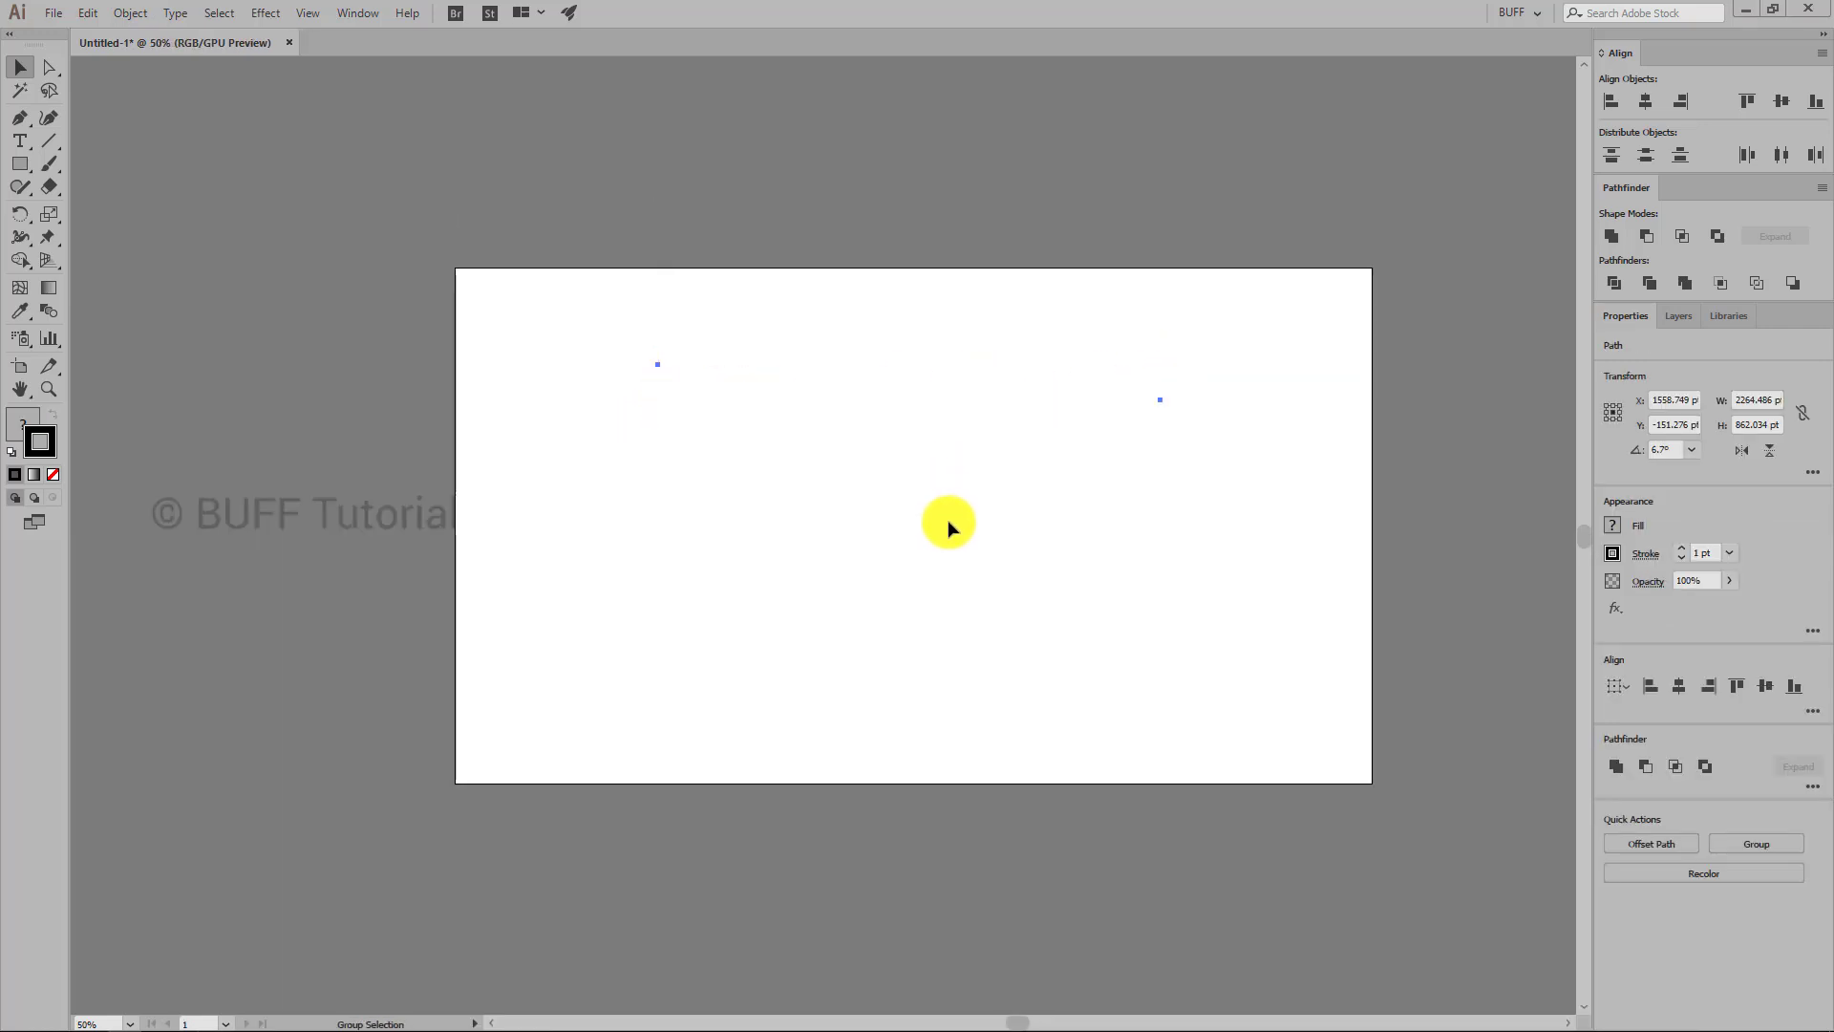
scroll(949, 526, down, 2)
click(1341, 253)
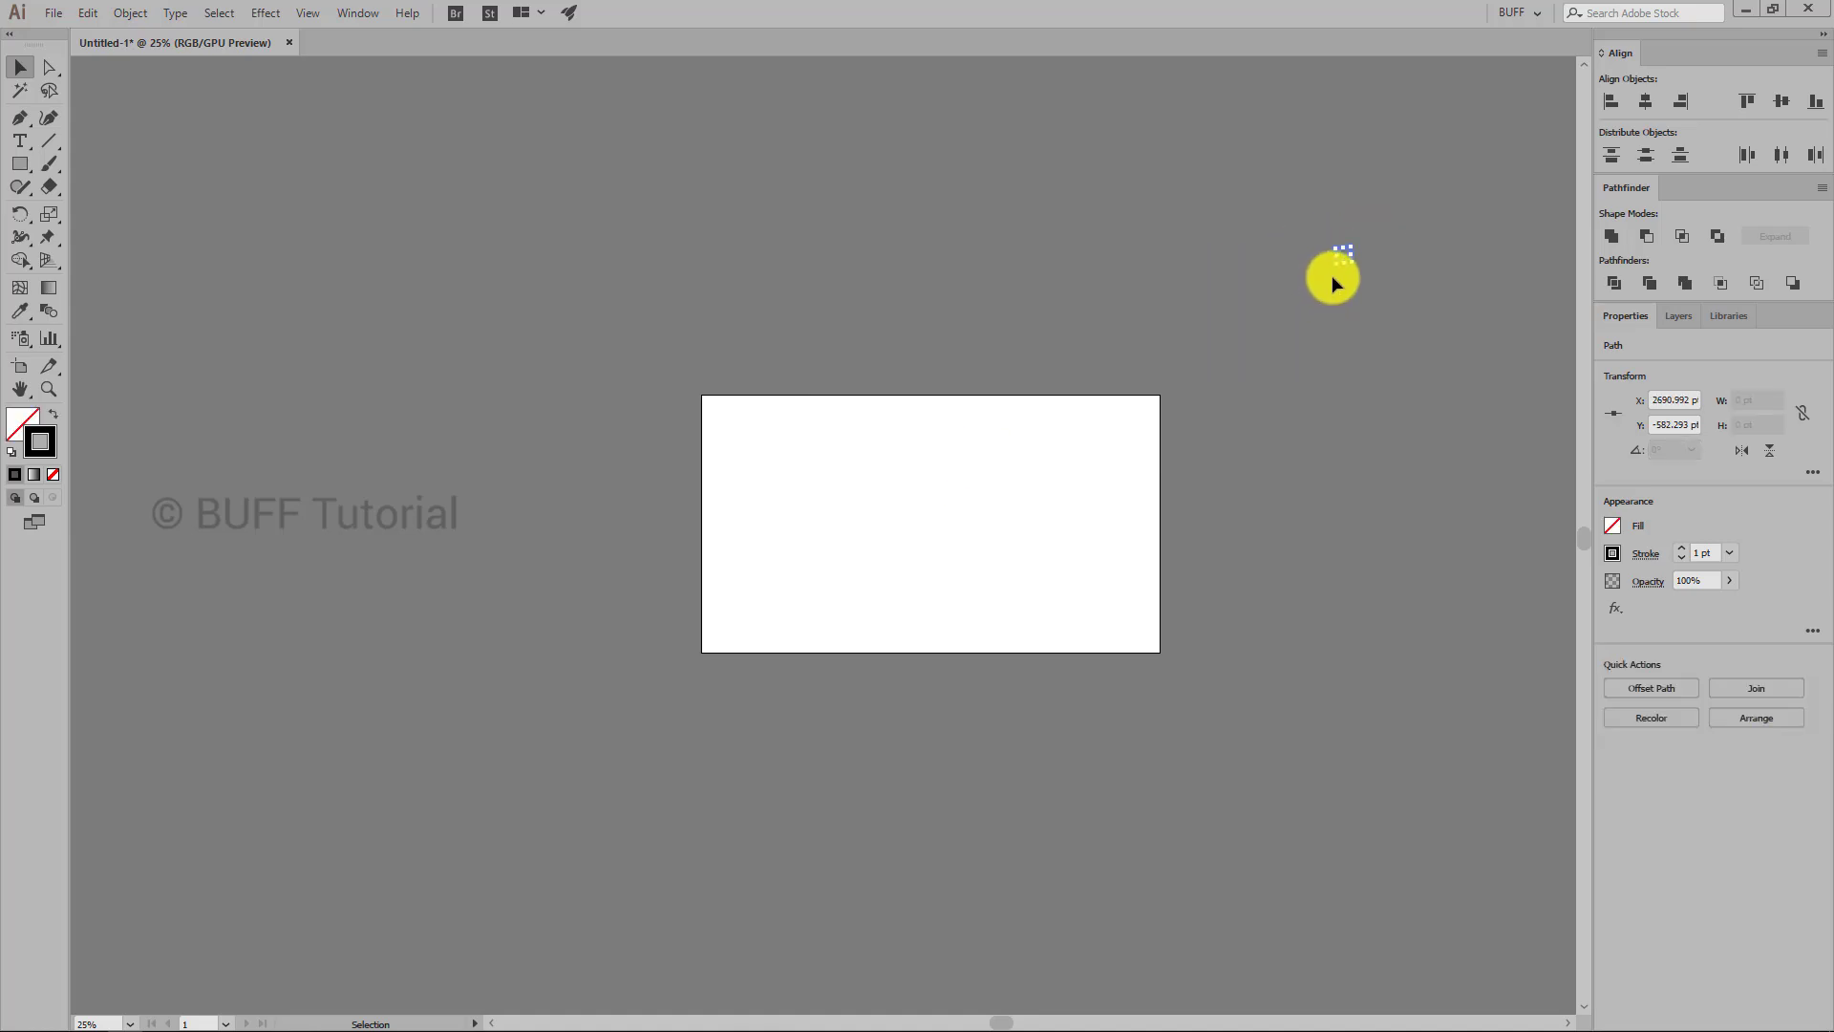
key(ctrl+minus)
key(ctrl+minus)
key(ctrl+minus)
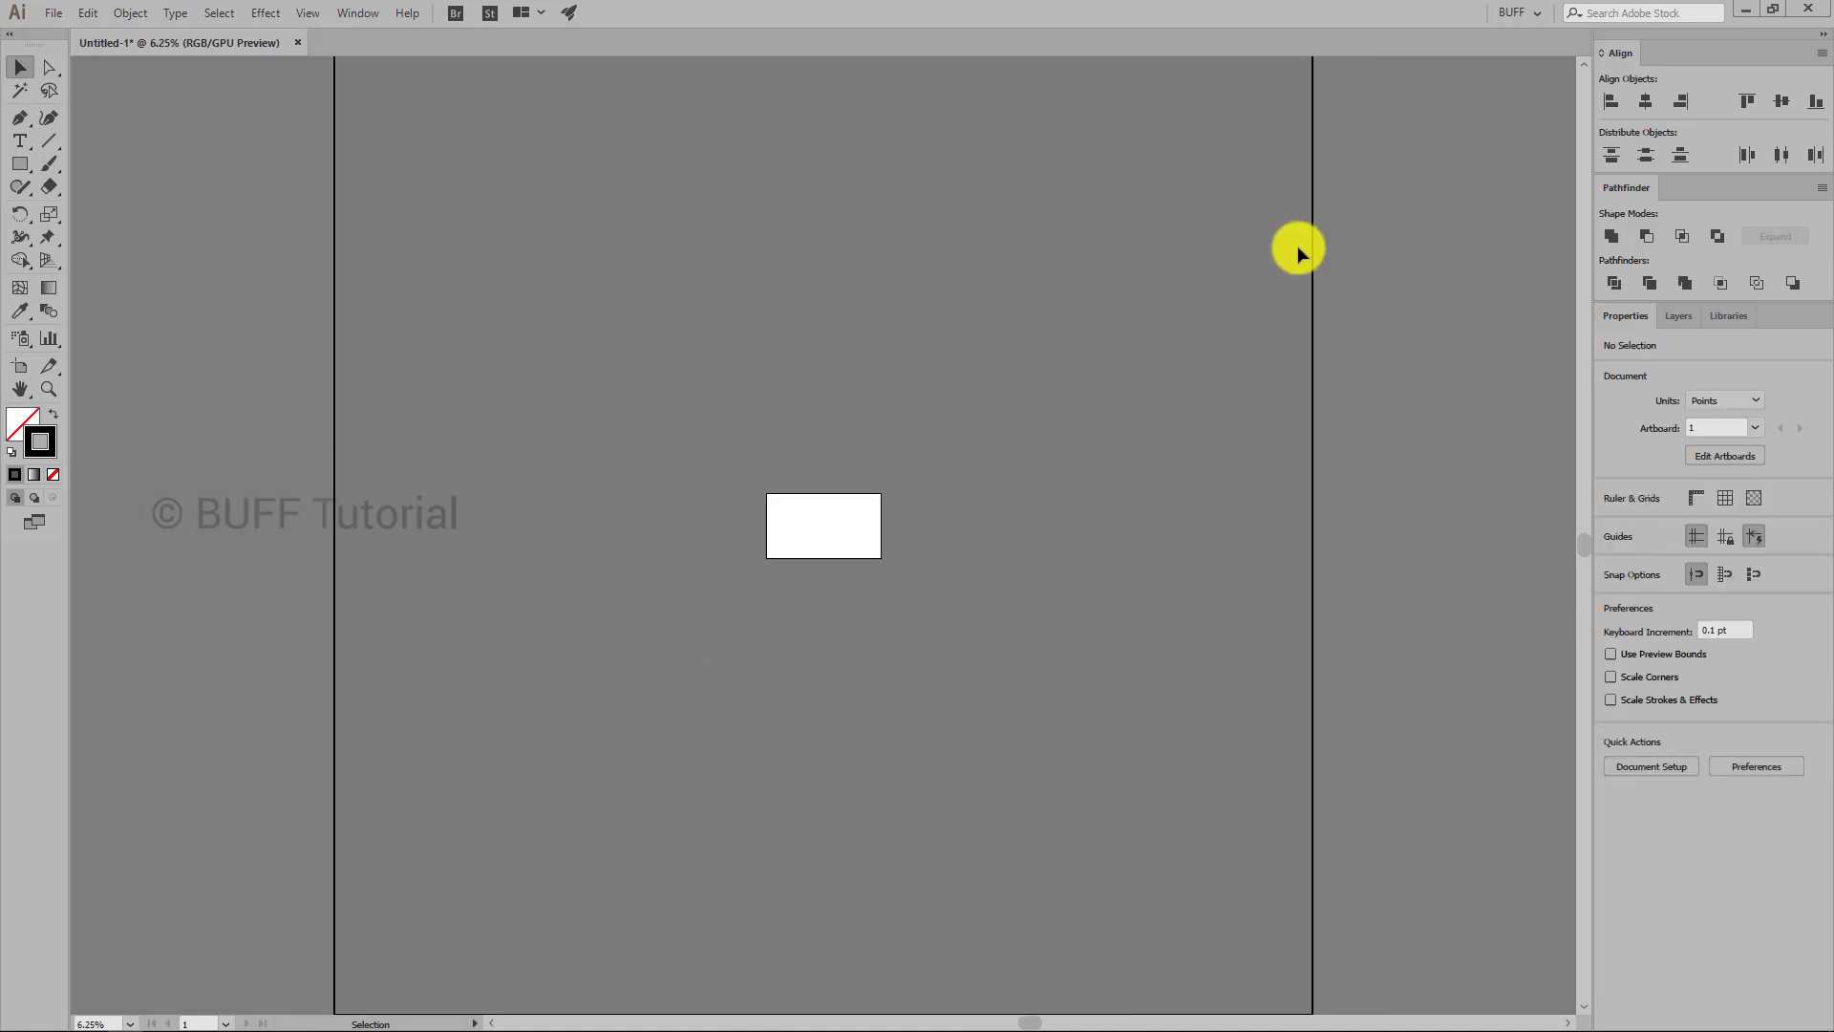
click(926, 457)
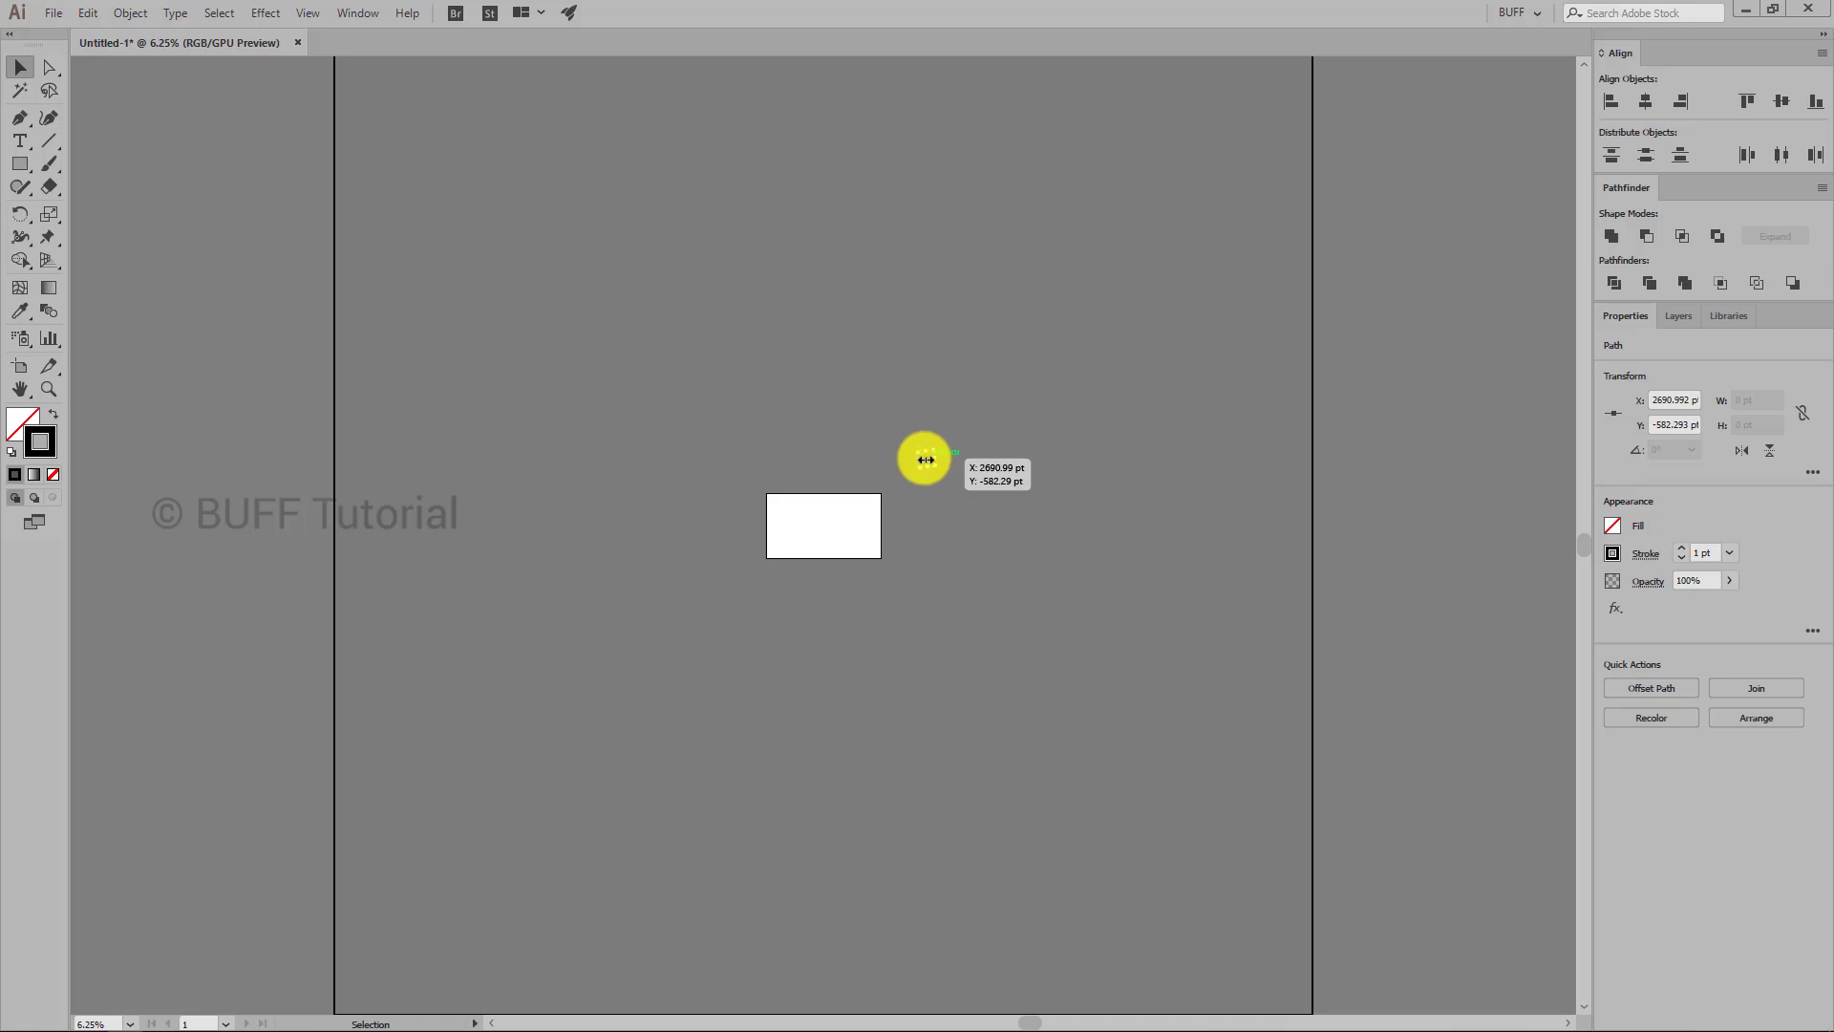
key(Delete)
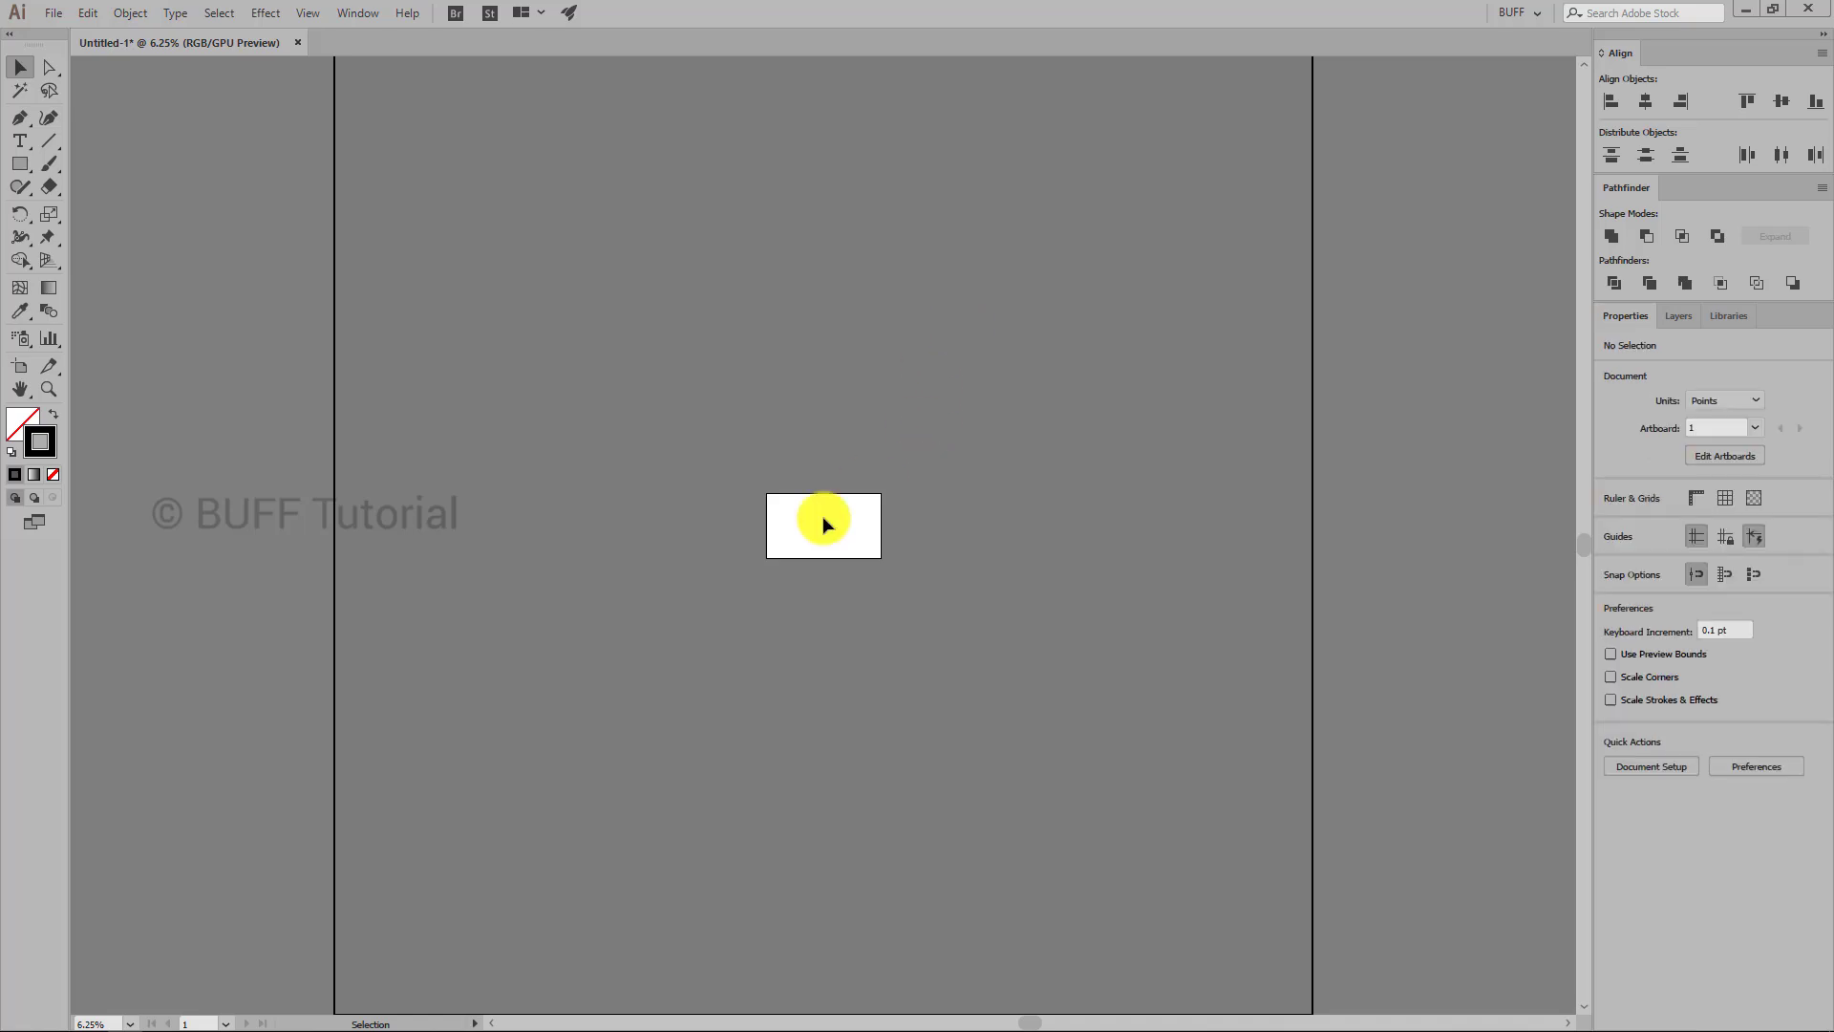
scroll(805, 534, up, 5)
scroll(805, 540, up, 1)
key(ctrl+z)
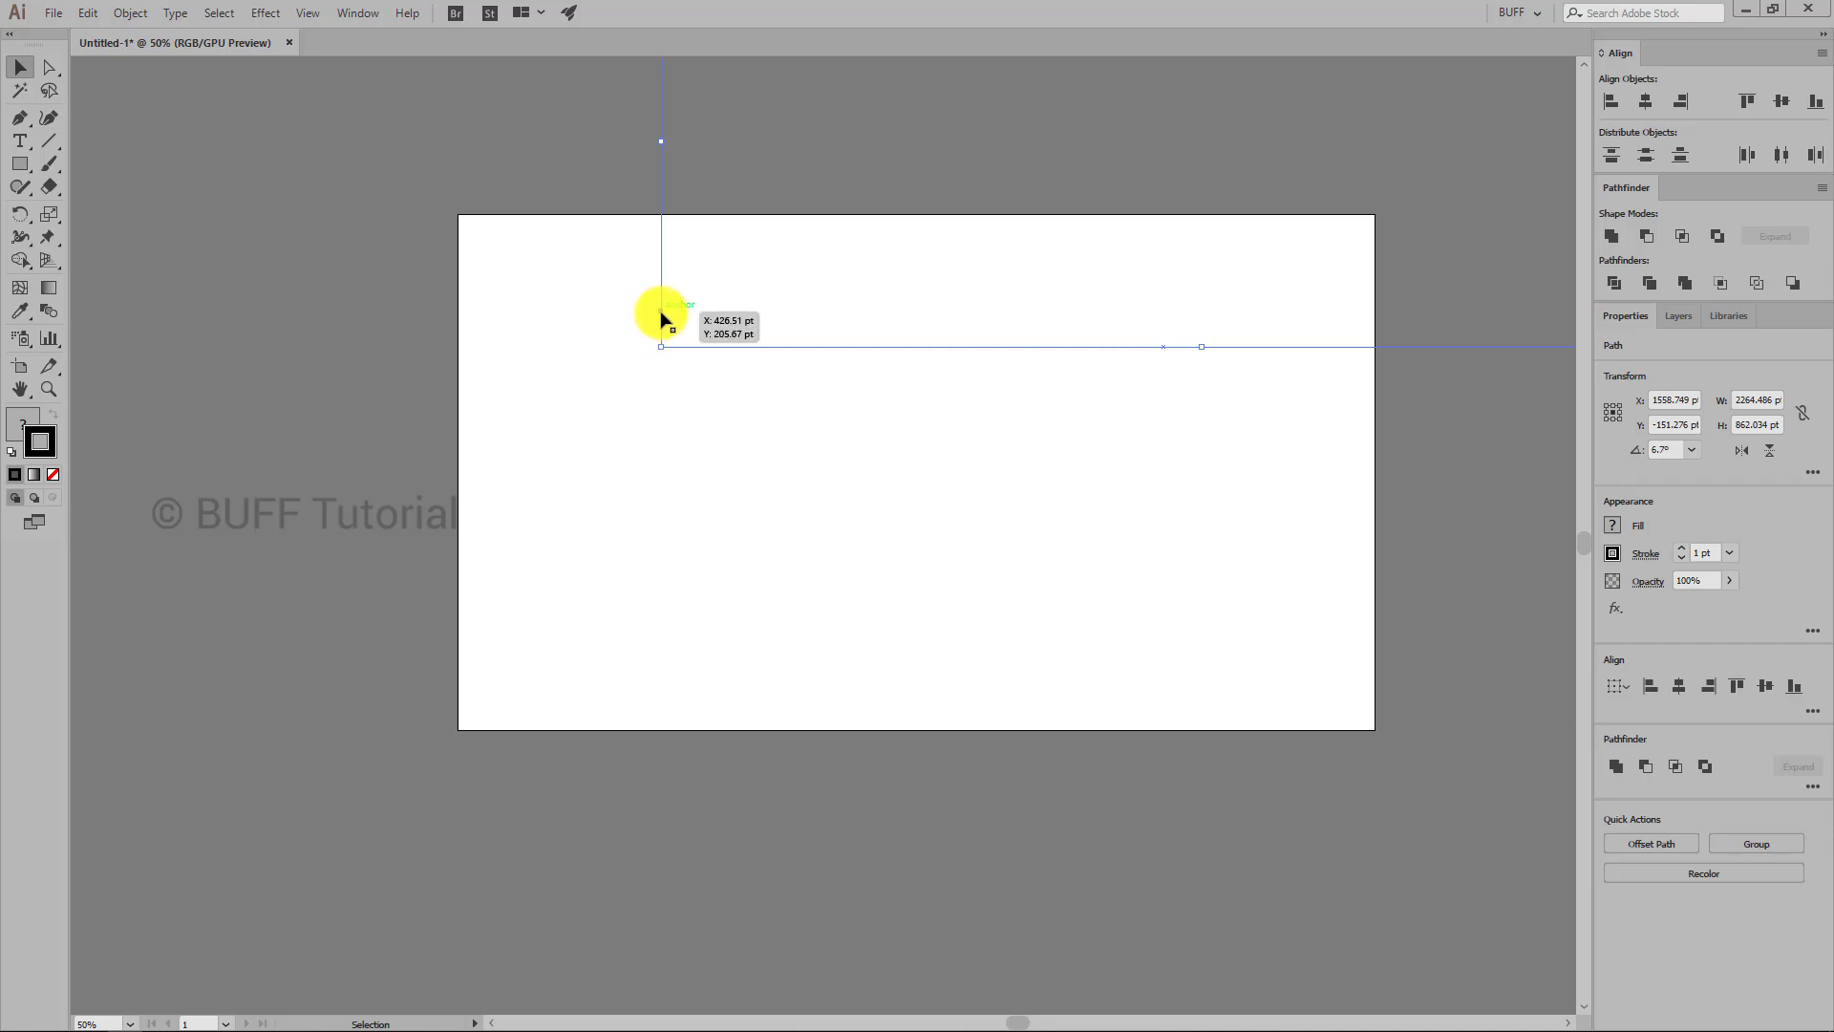
click(1120, 427)
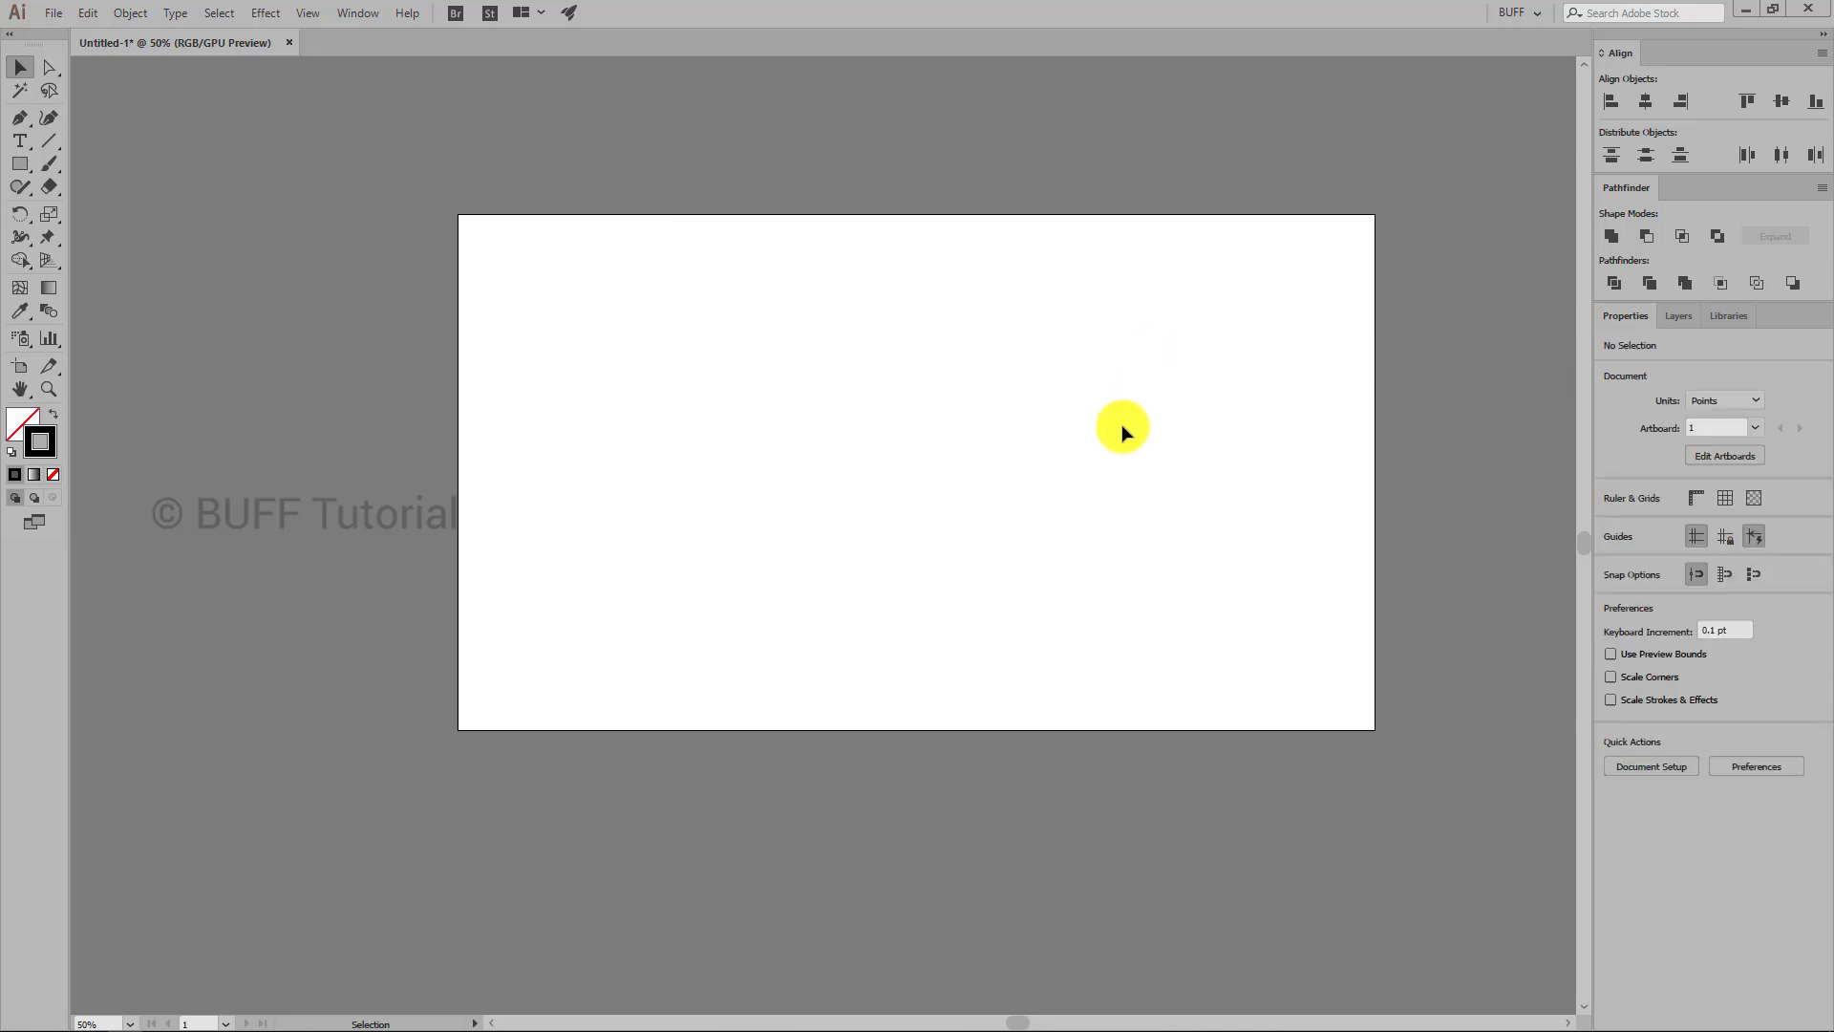
drag(1180, 406, 1104, 410)
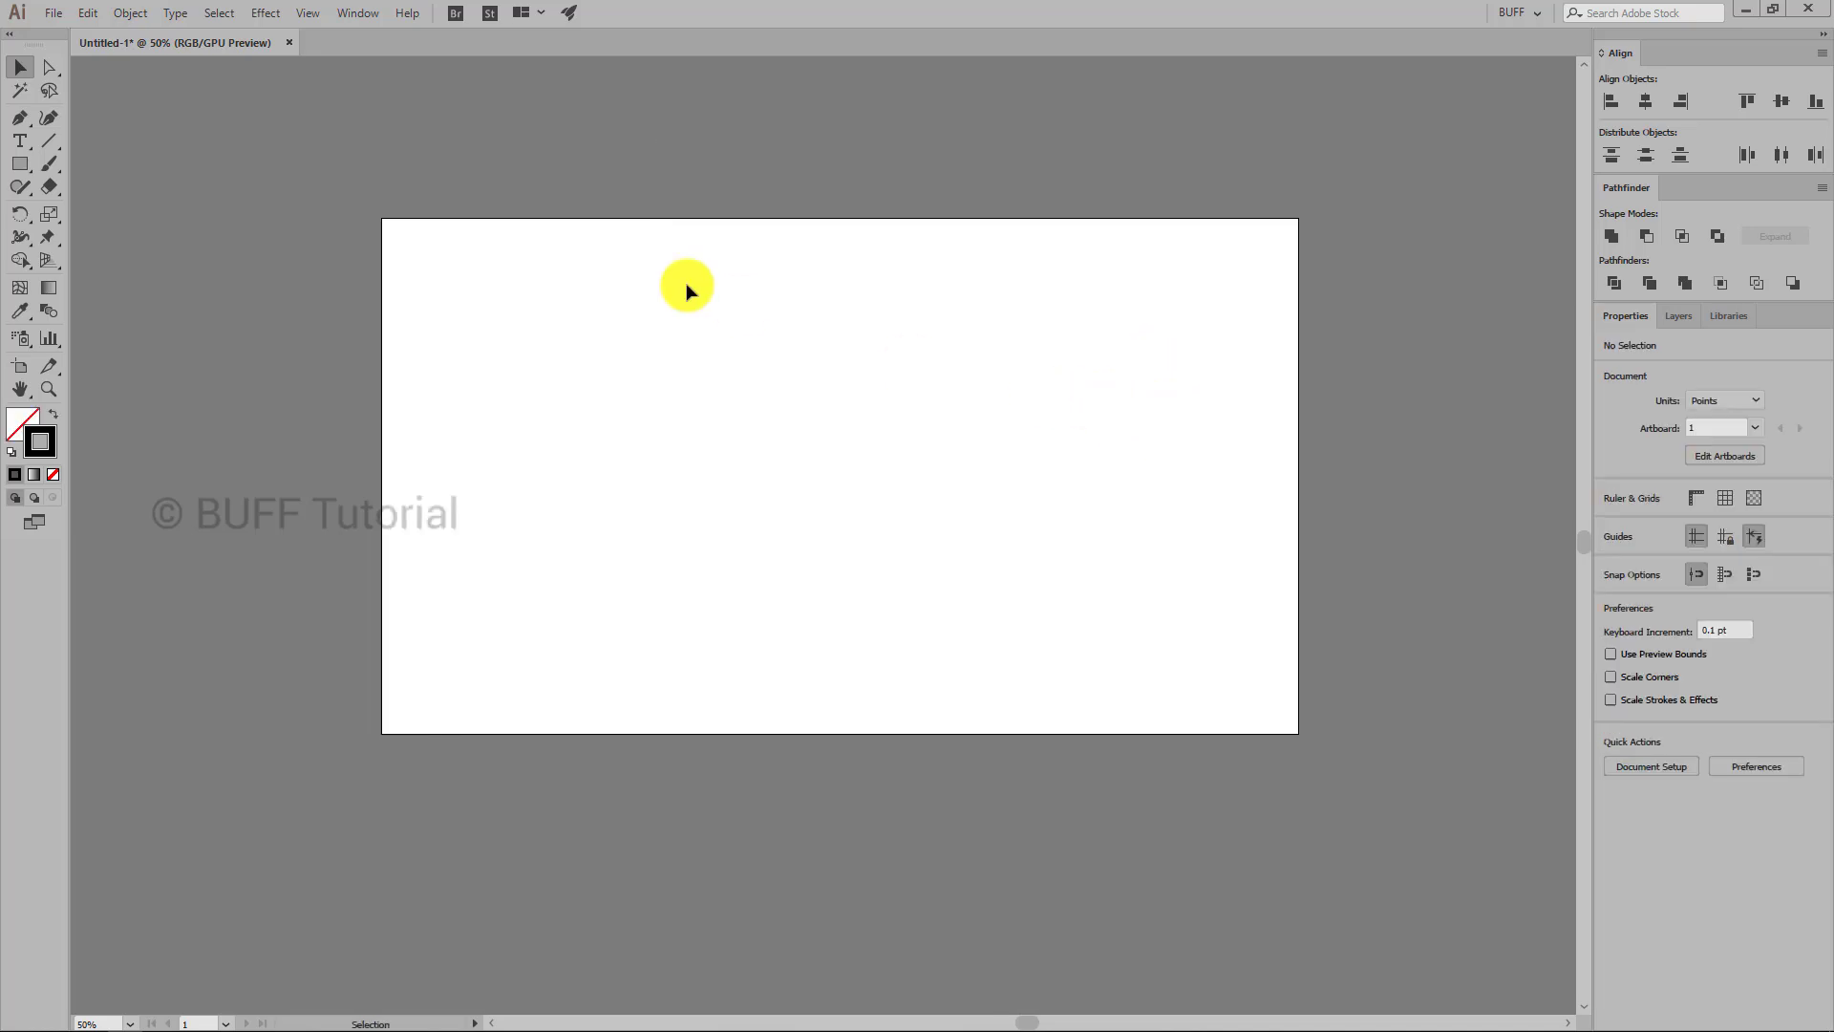
- Draw a rectangle across the upper middle of the artboard
click(308, 13)
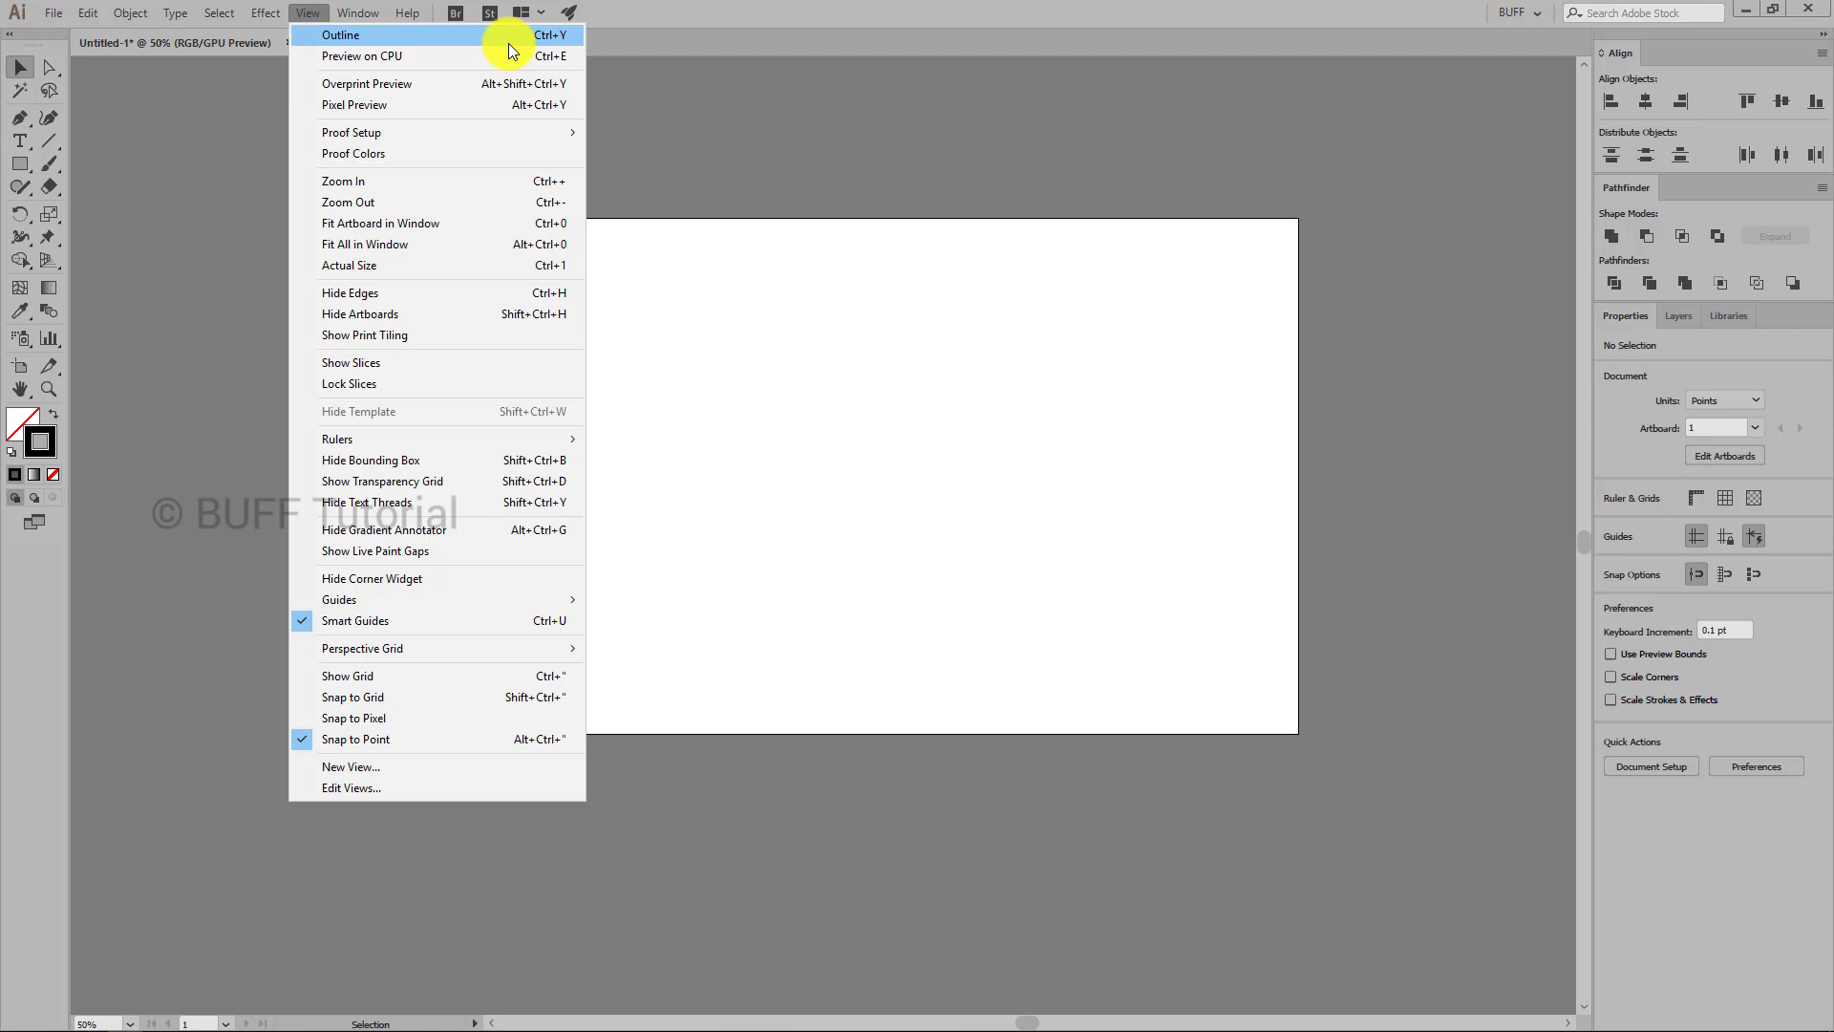
click(728, 146)
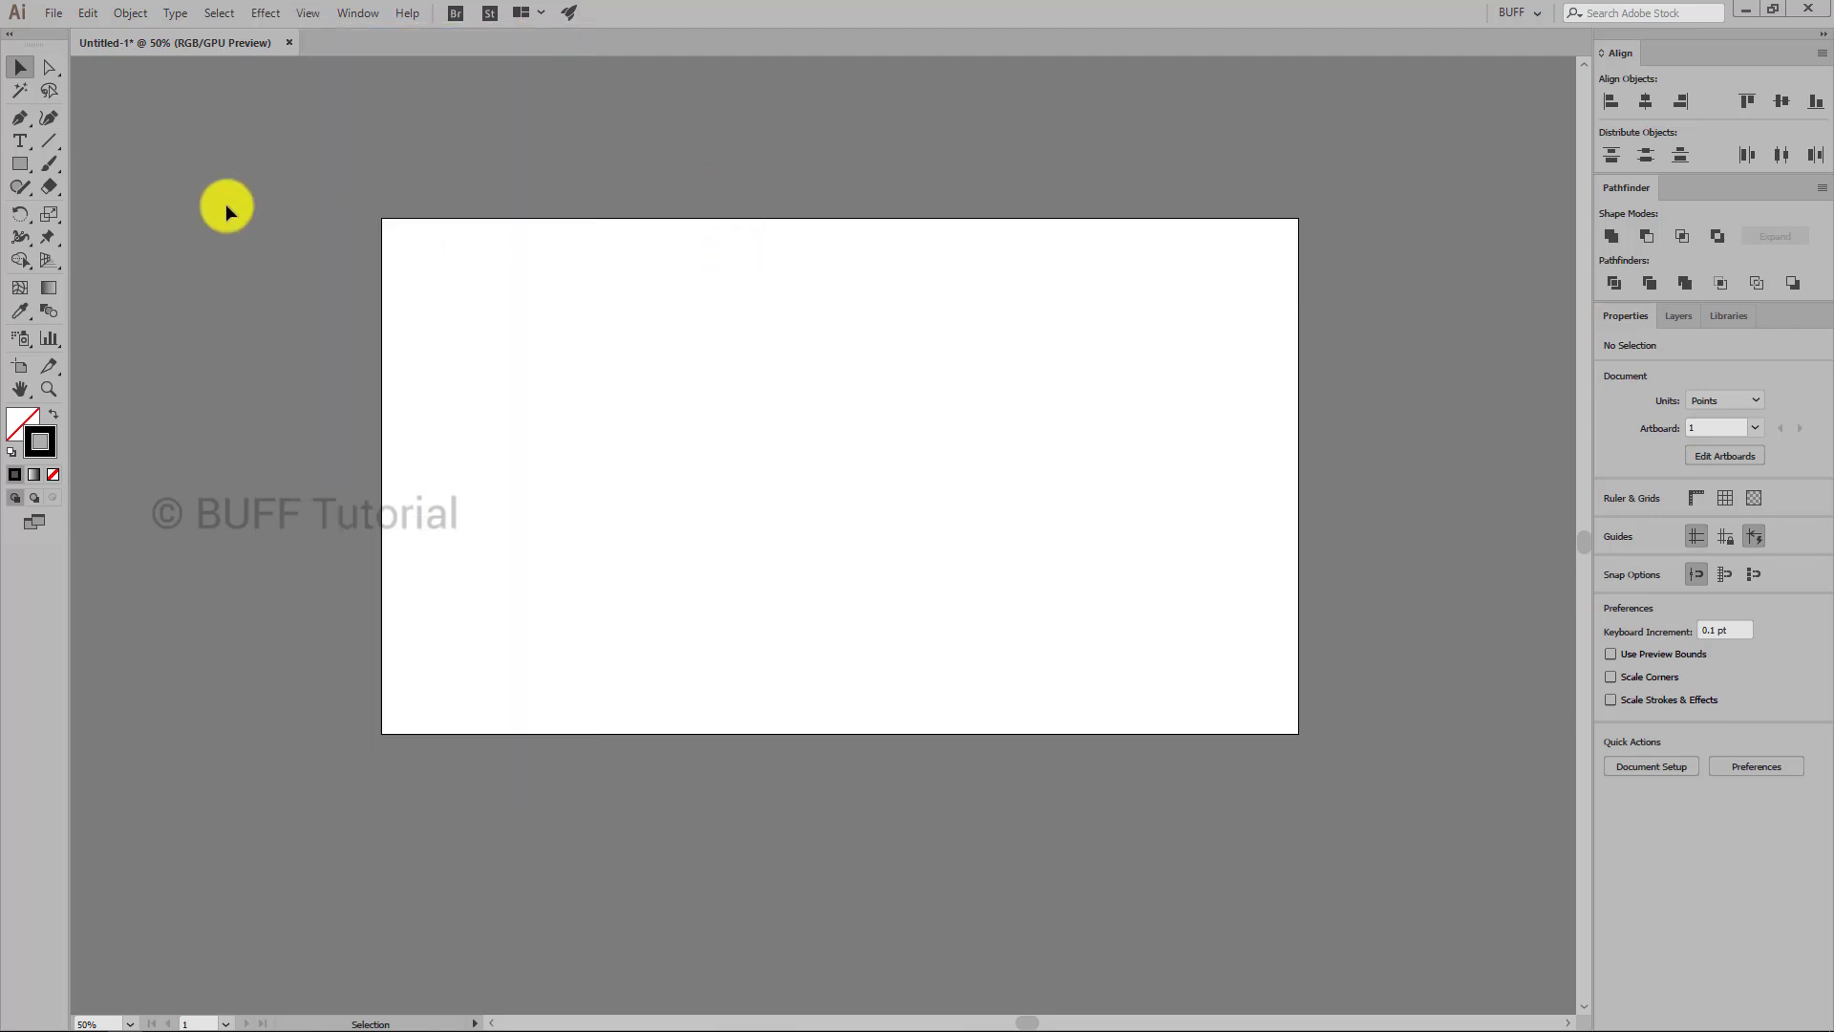
click(21, 165)
drag(557, 252, 1156, 547)
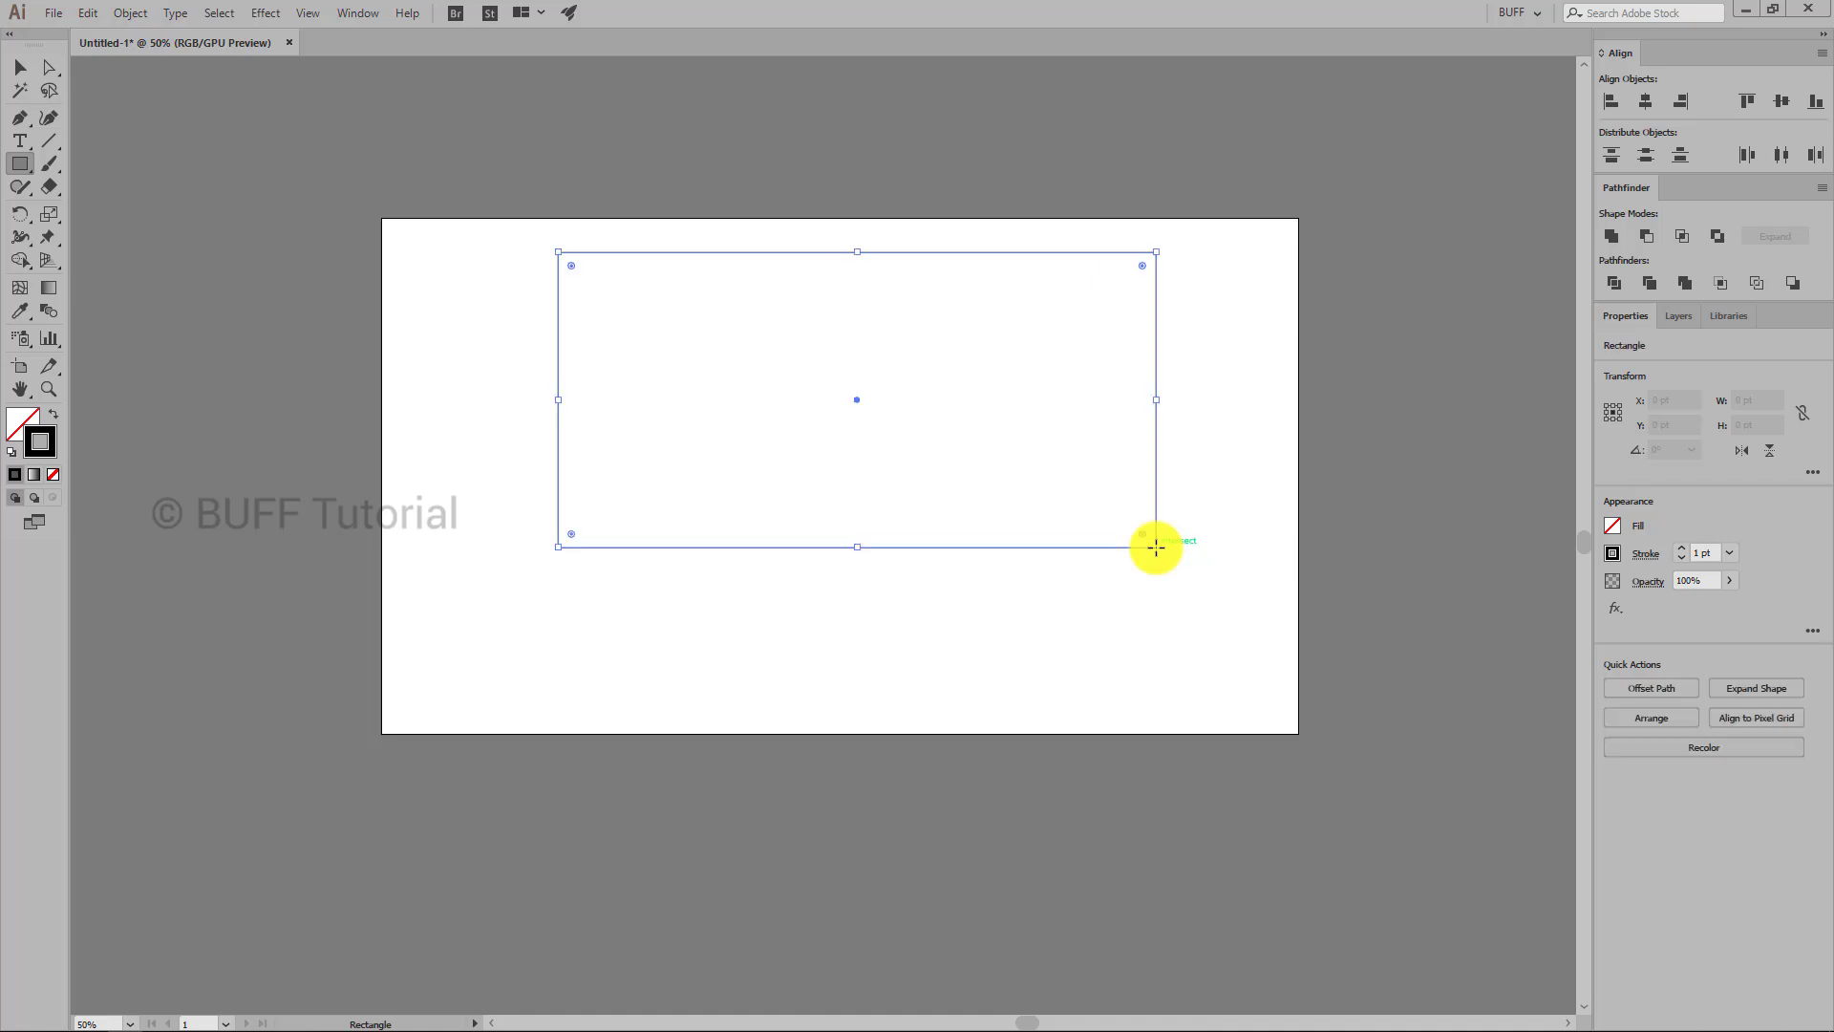
- Fill the rectangle with magenta R242 G0 B255 and move the Color panel aside
click(23, 421)
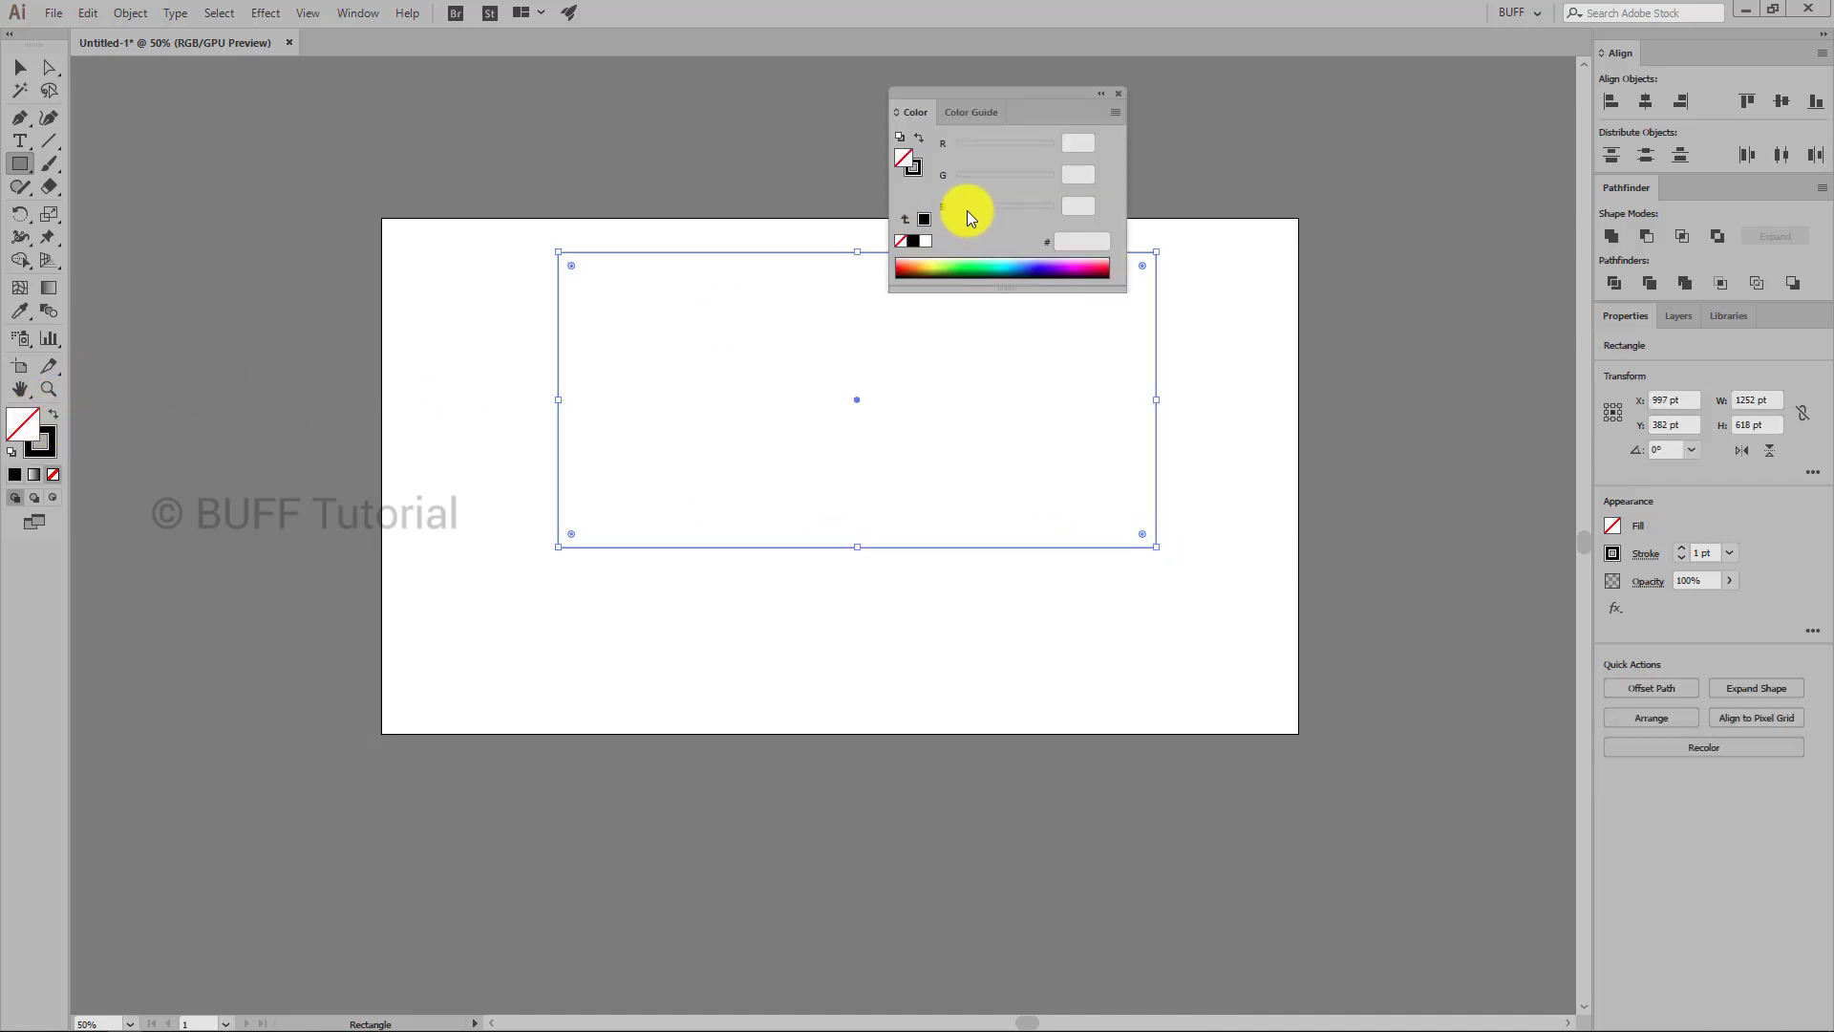
drag(965, 207, 1054, 207)
drag(982, 144, 1048, 144)
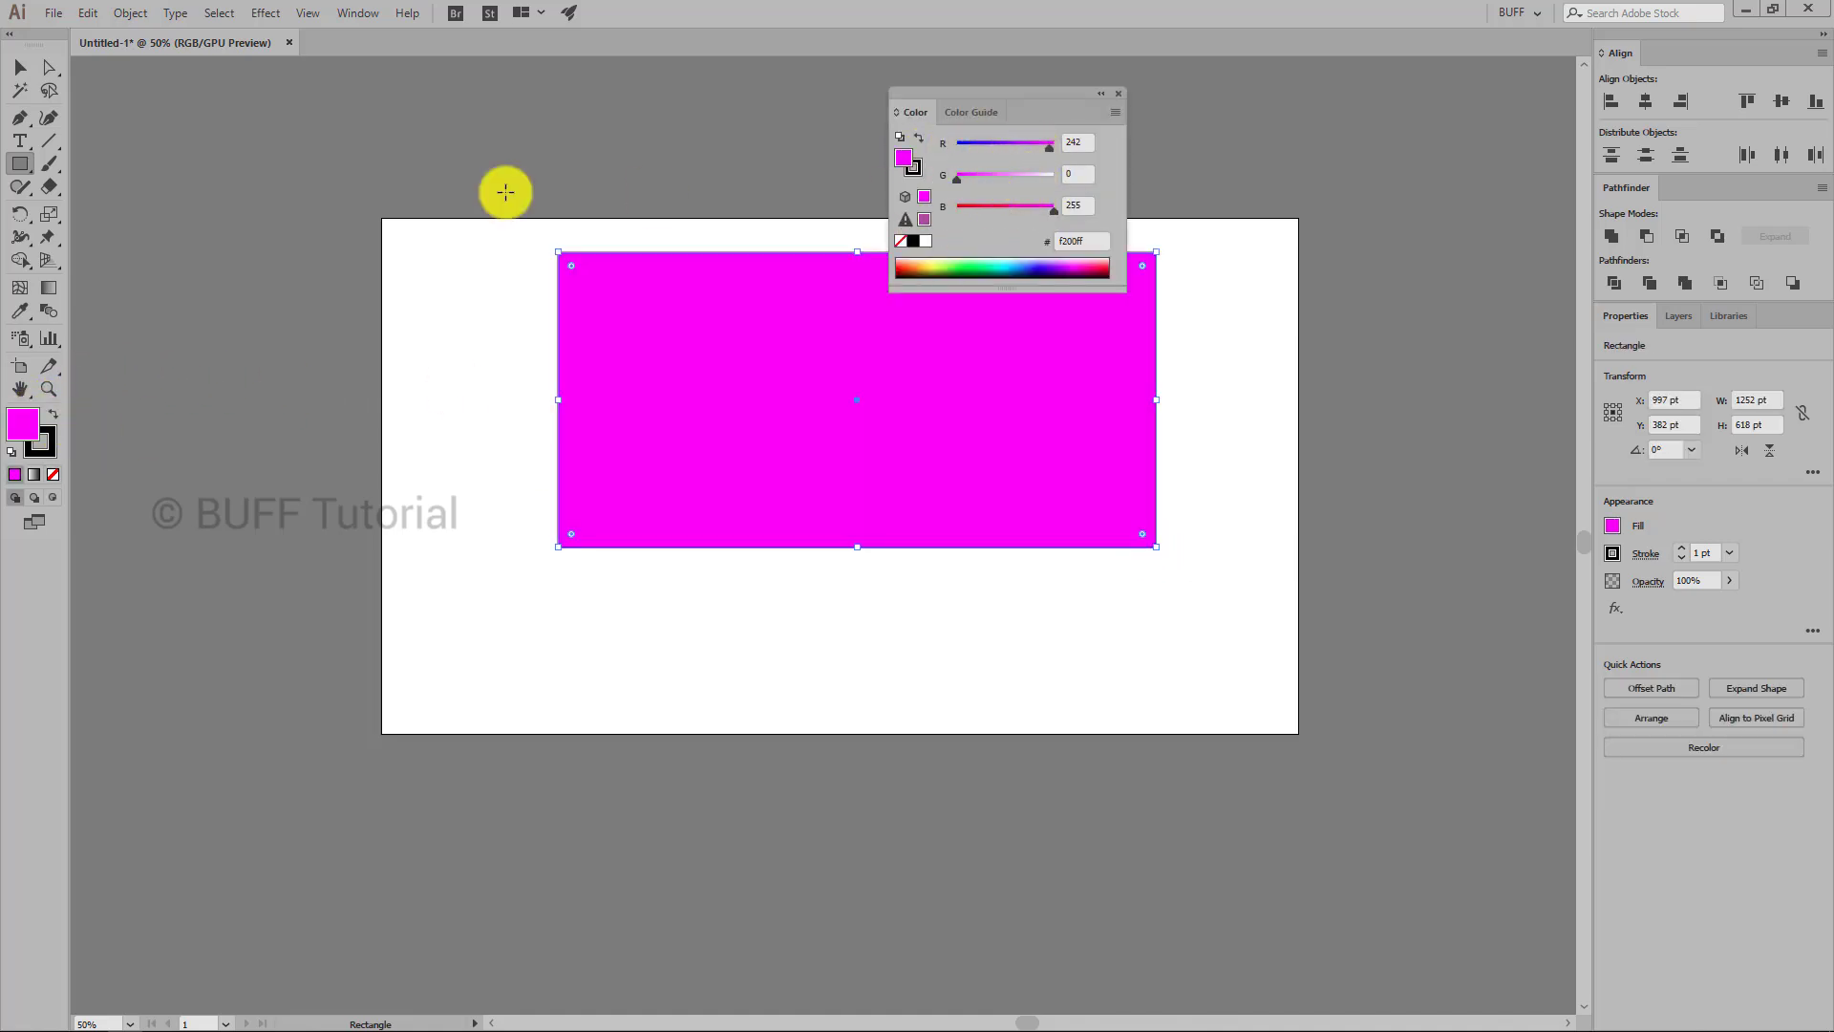
click(20, 67)
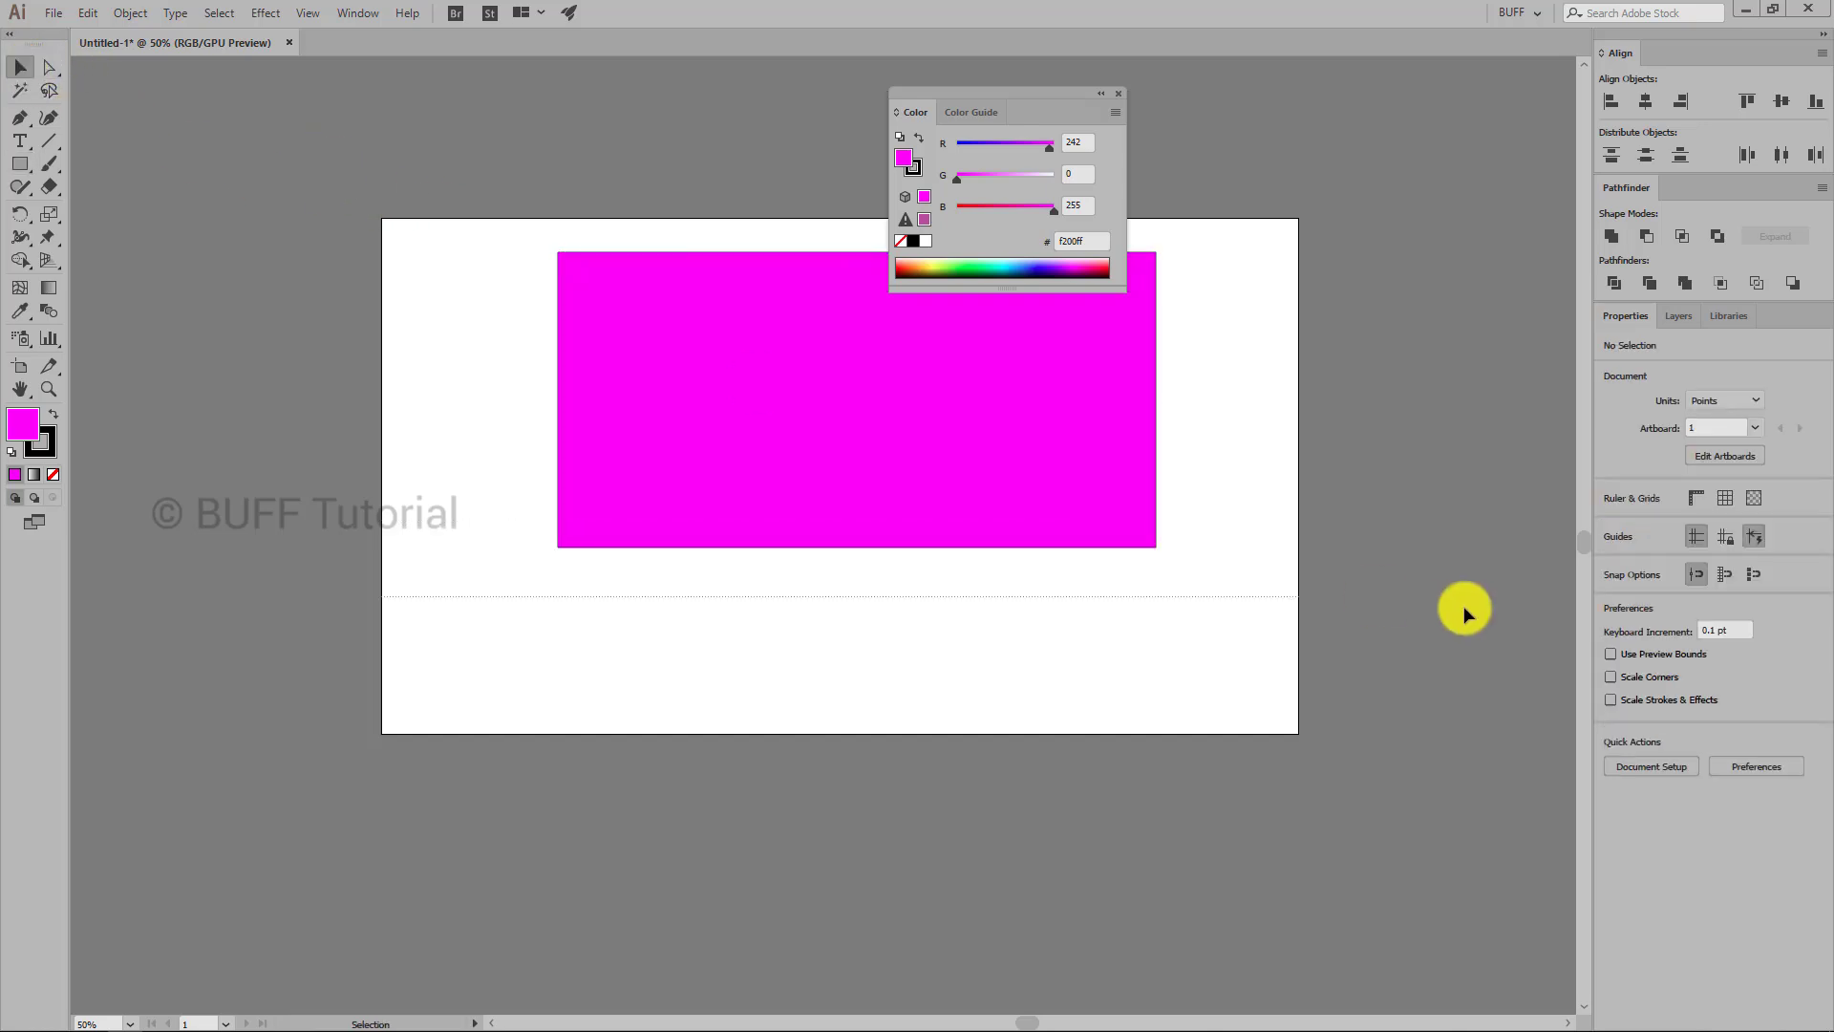
drag(391, 198, 1463, 605)
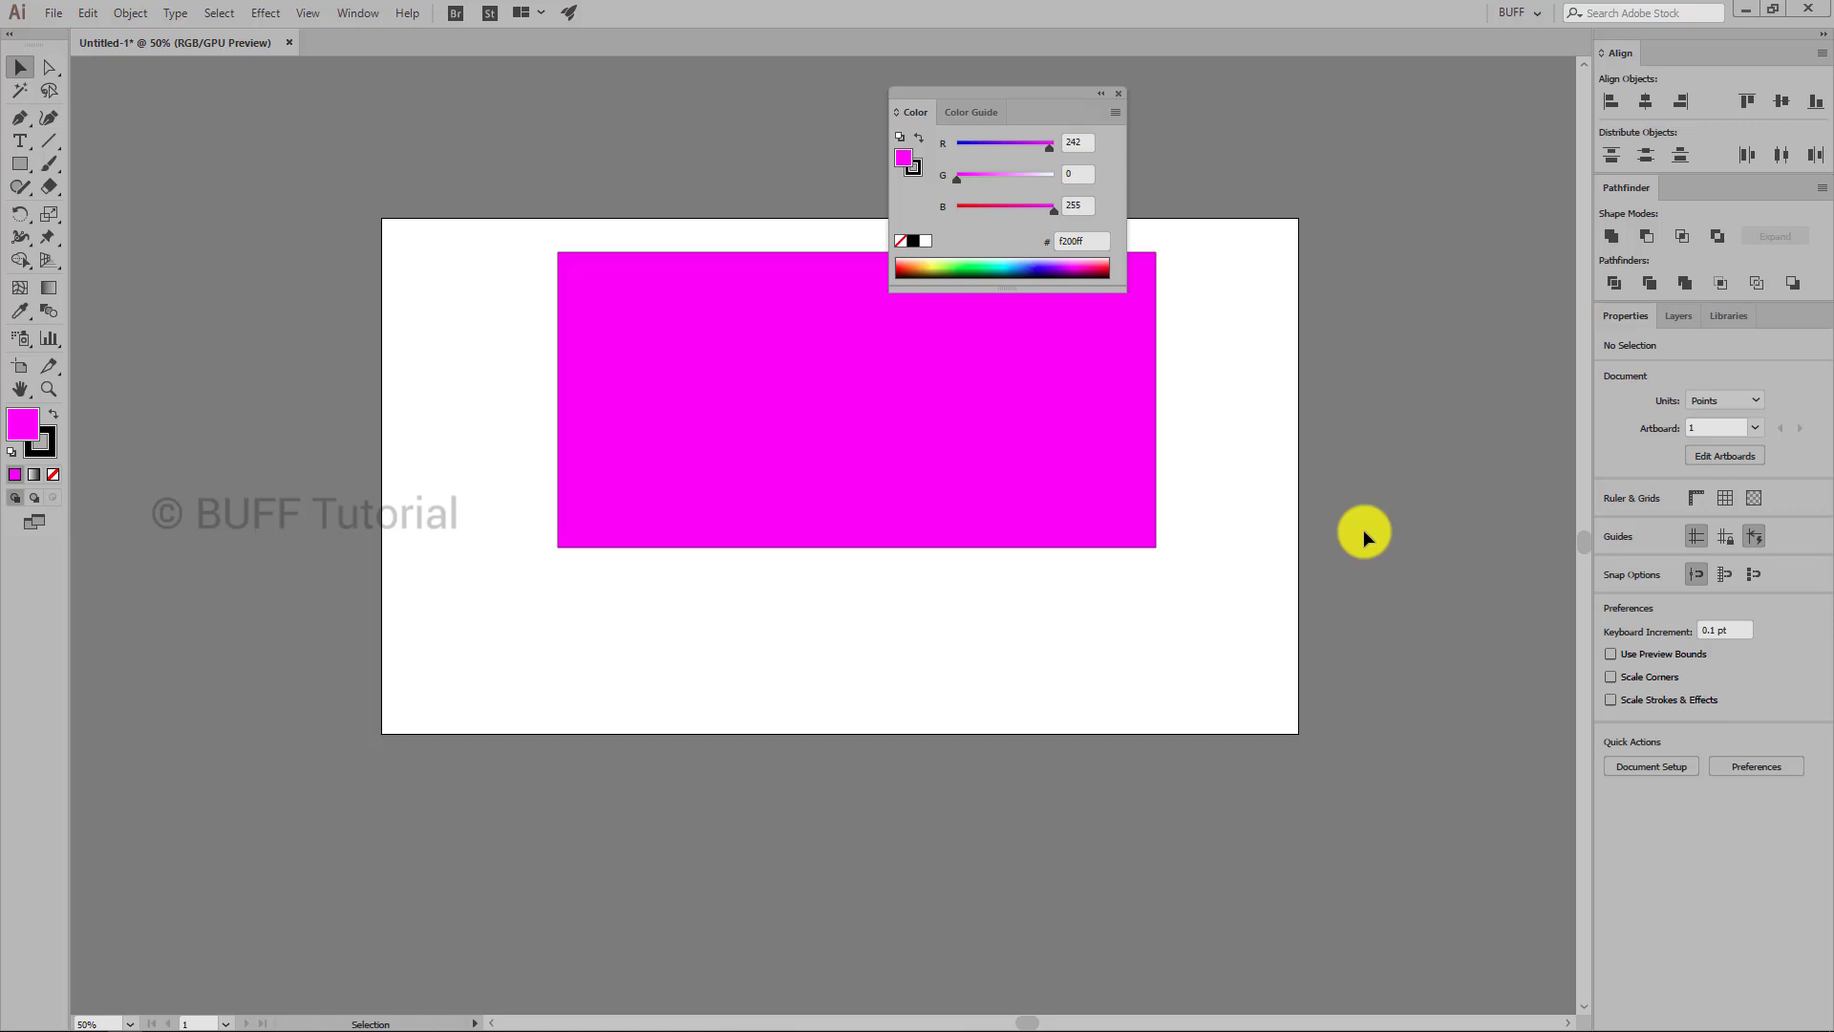
drag(1014, 101, 1360, 645)
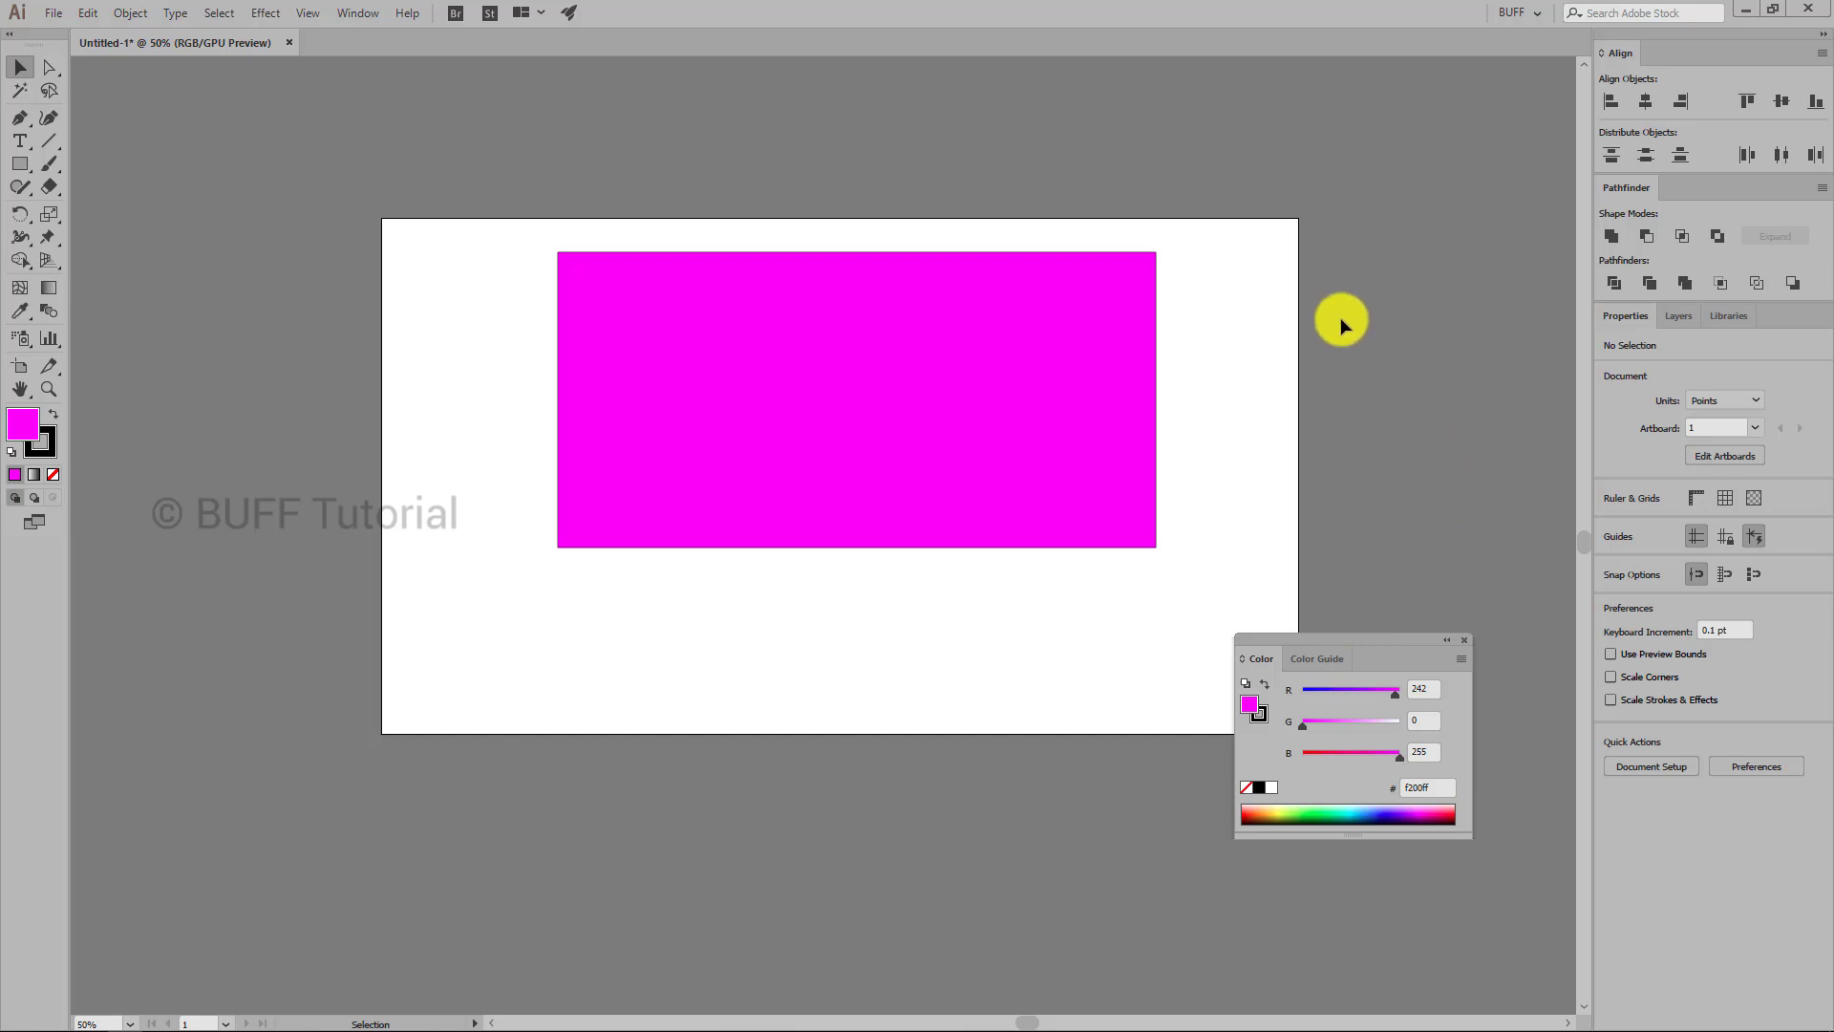
- Turn on View > Outline and click the rectangle to inspect its bare outline
click(310, 13)
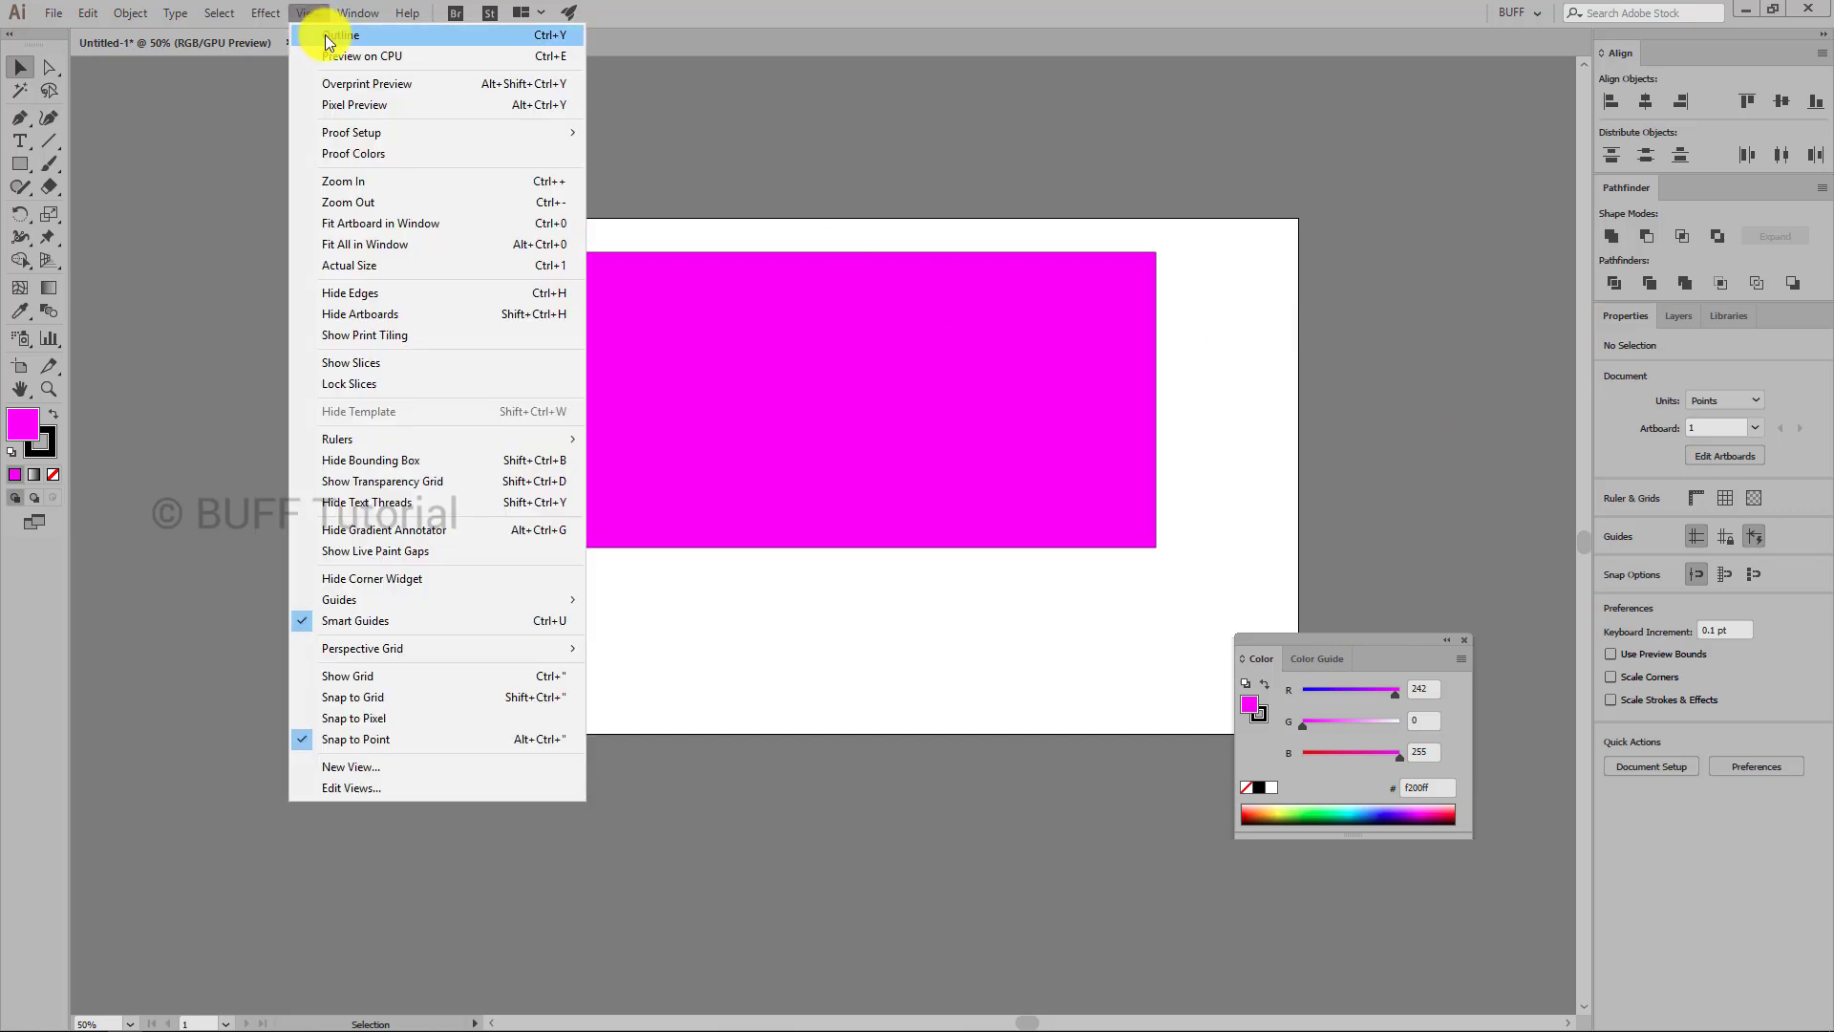
click(427, 37)
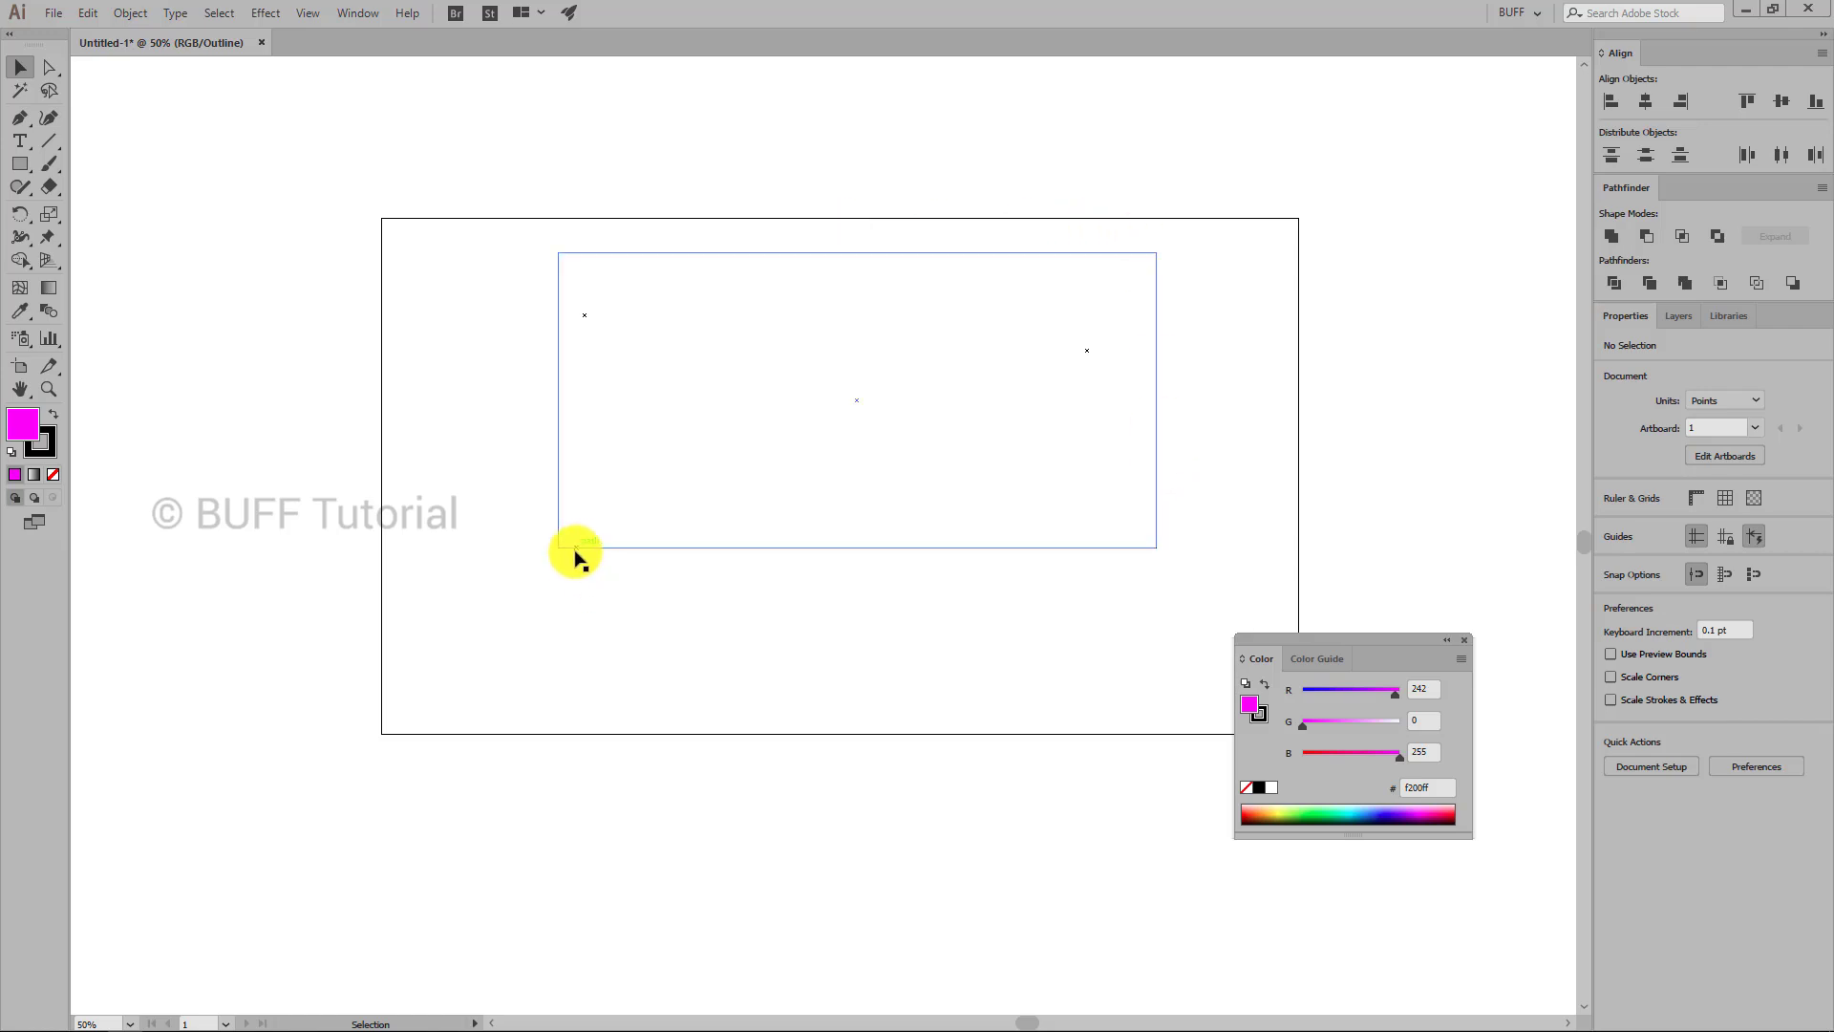
click(783, 472)
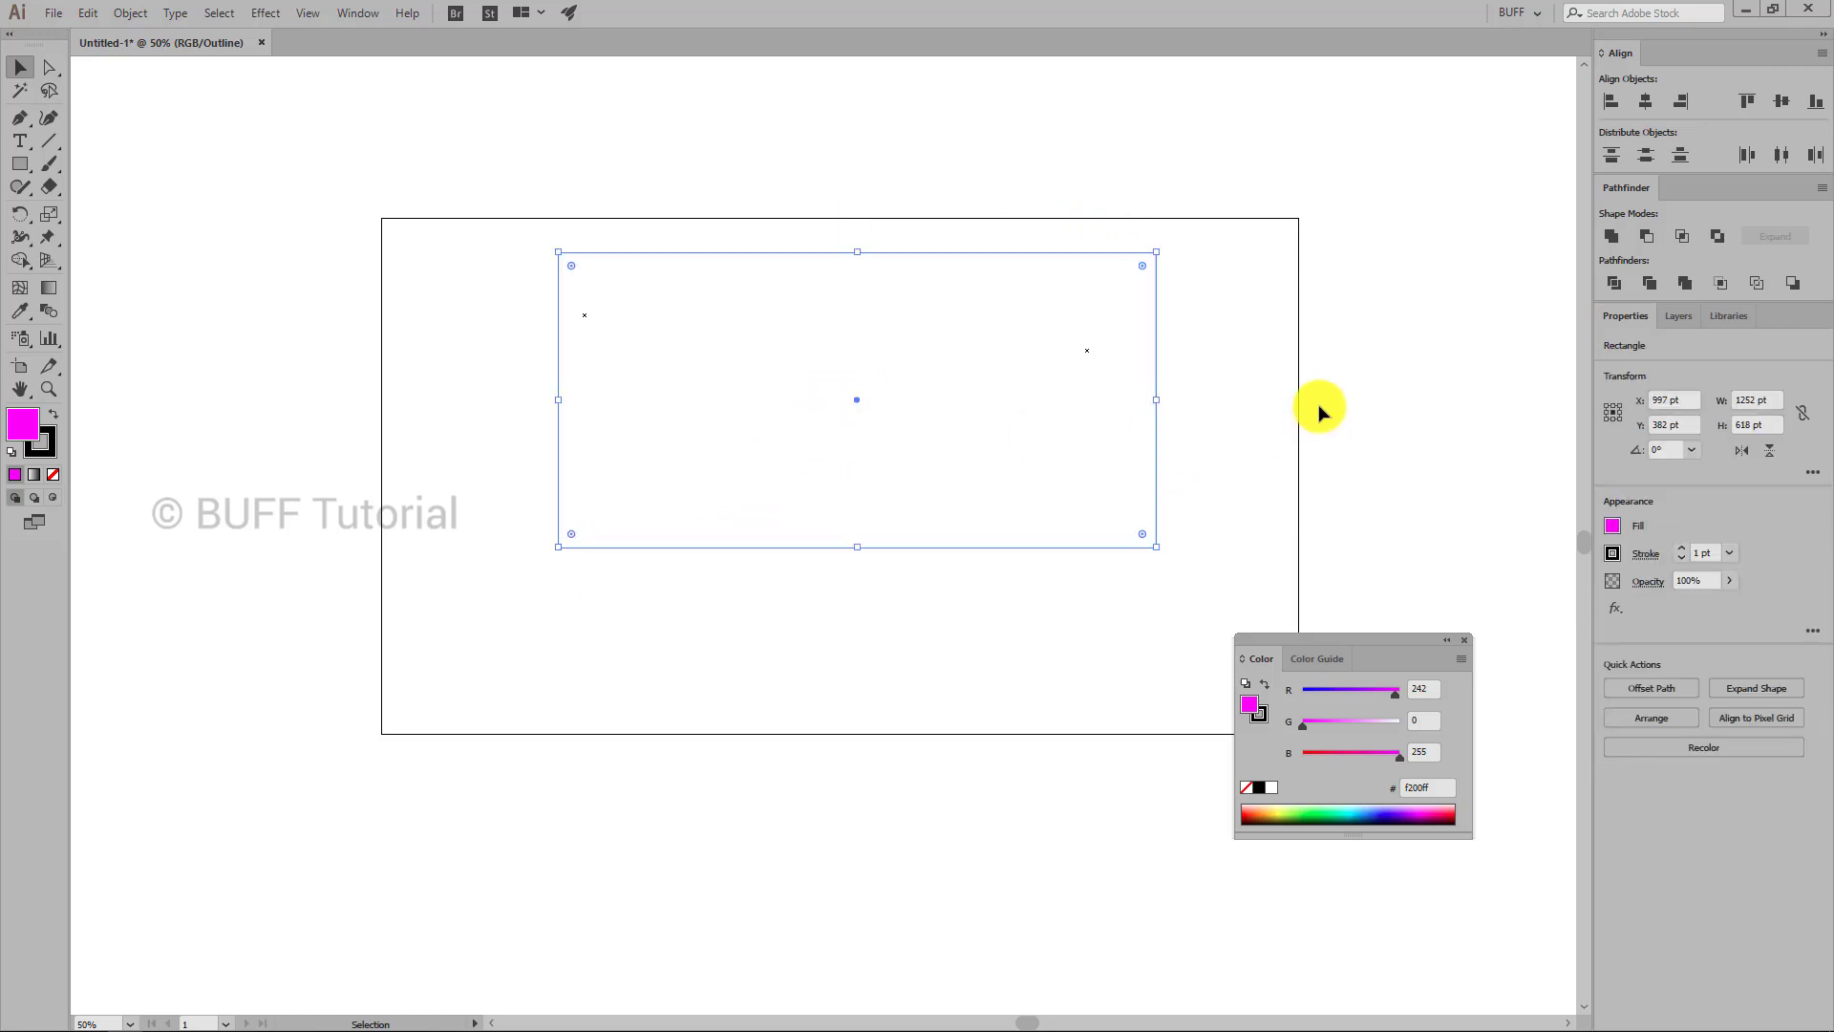
click(1108, 377)
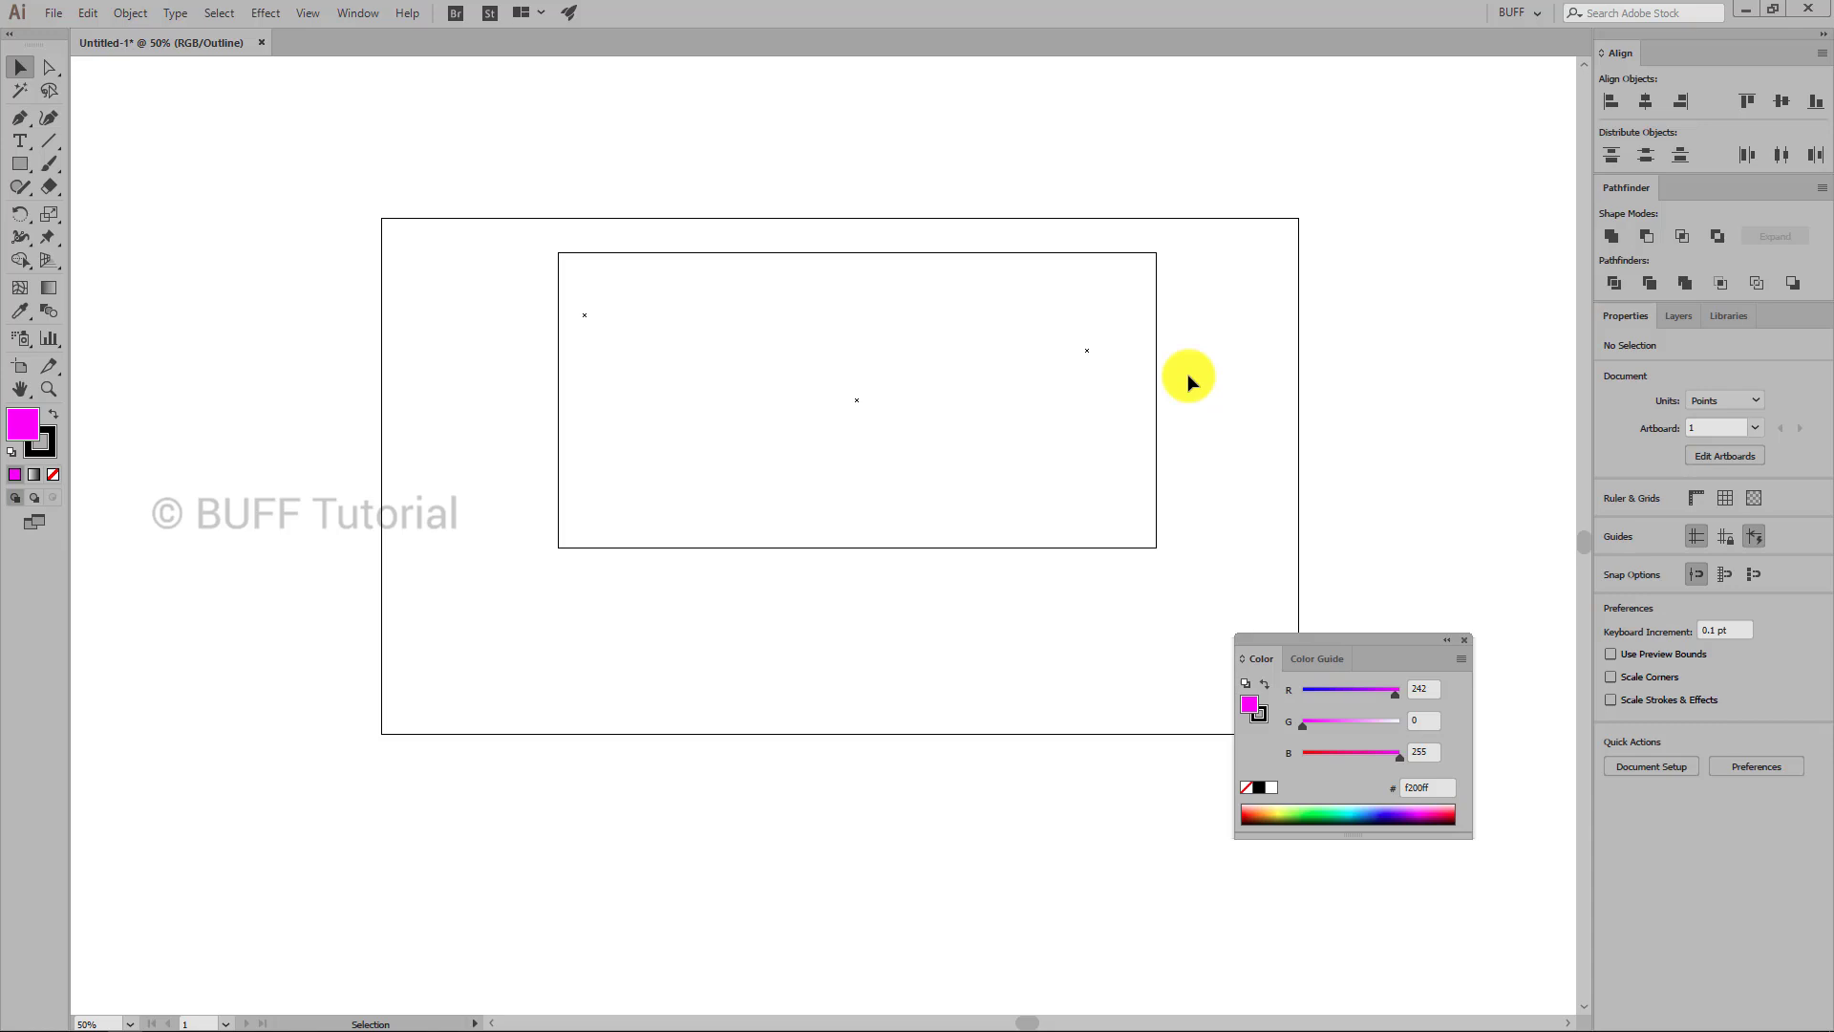
click(1088, 351)
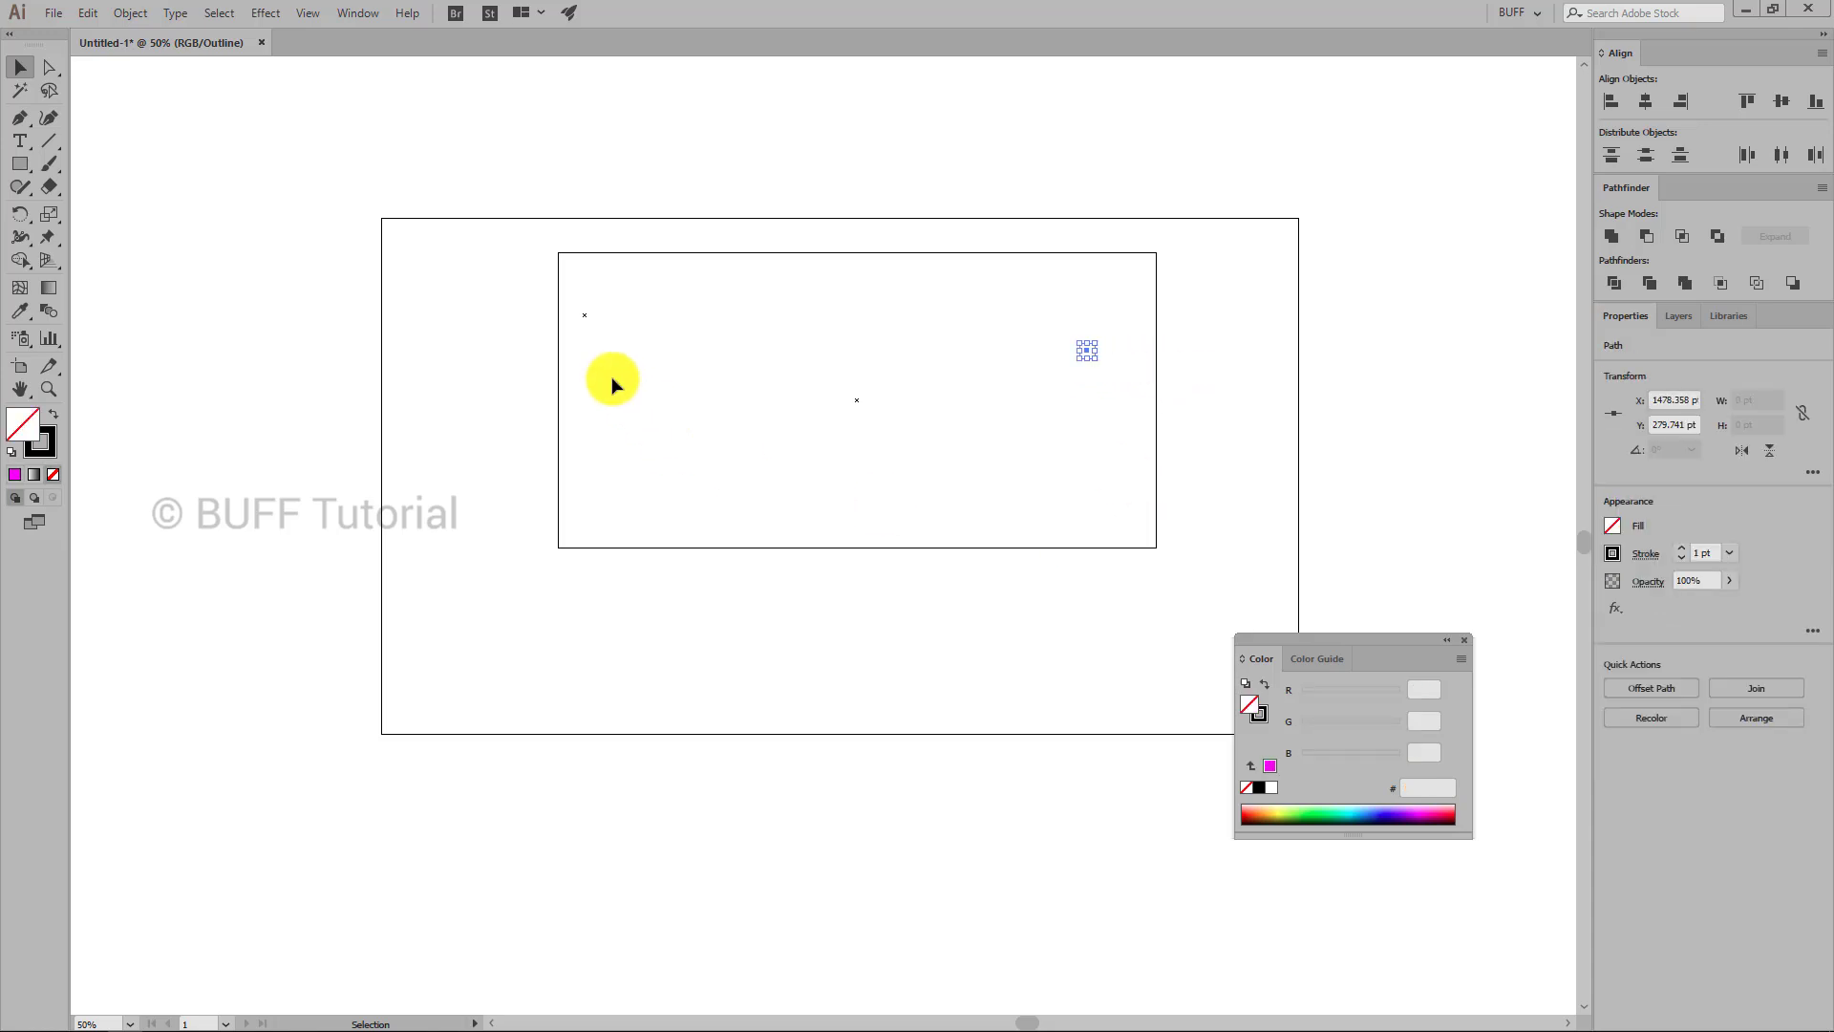
click(585, 316)
key(Delete)
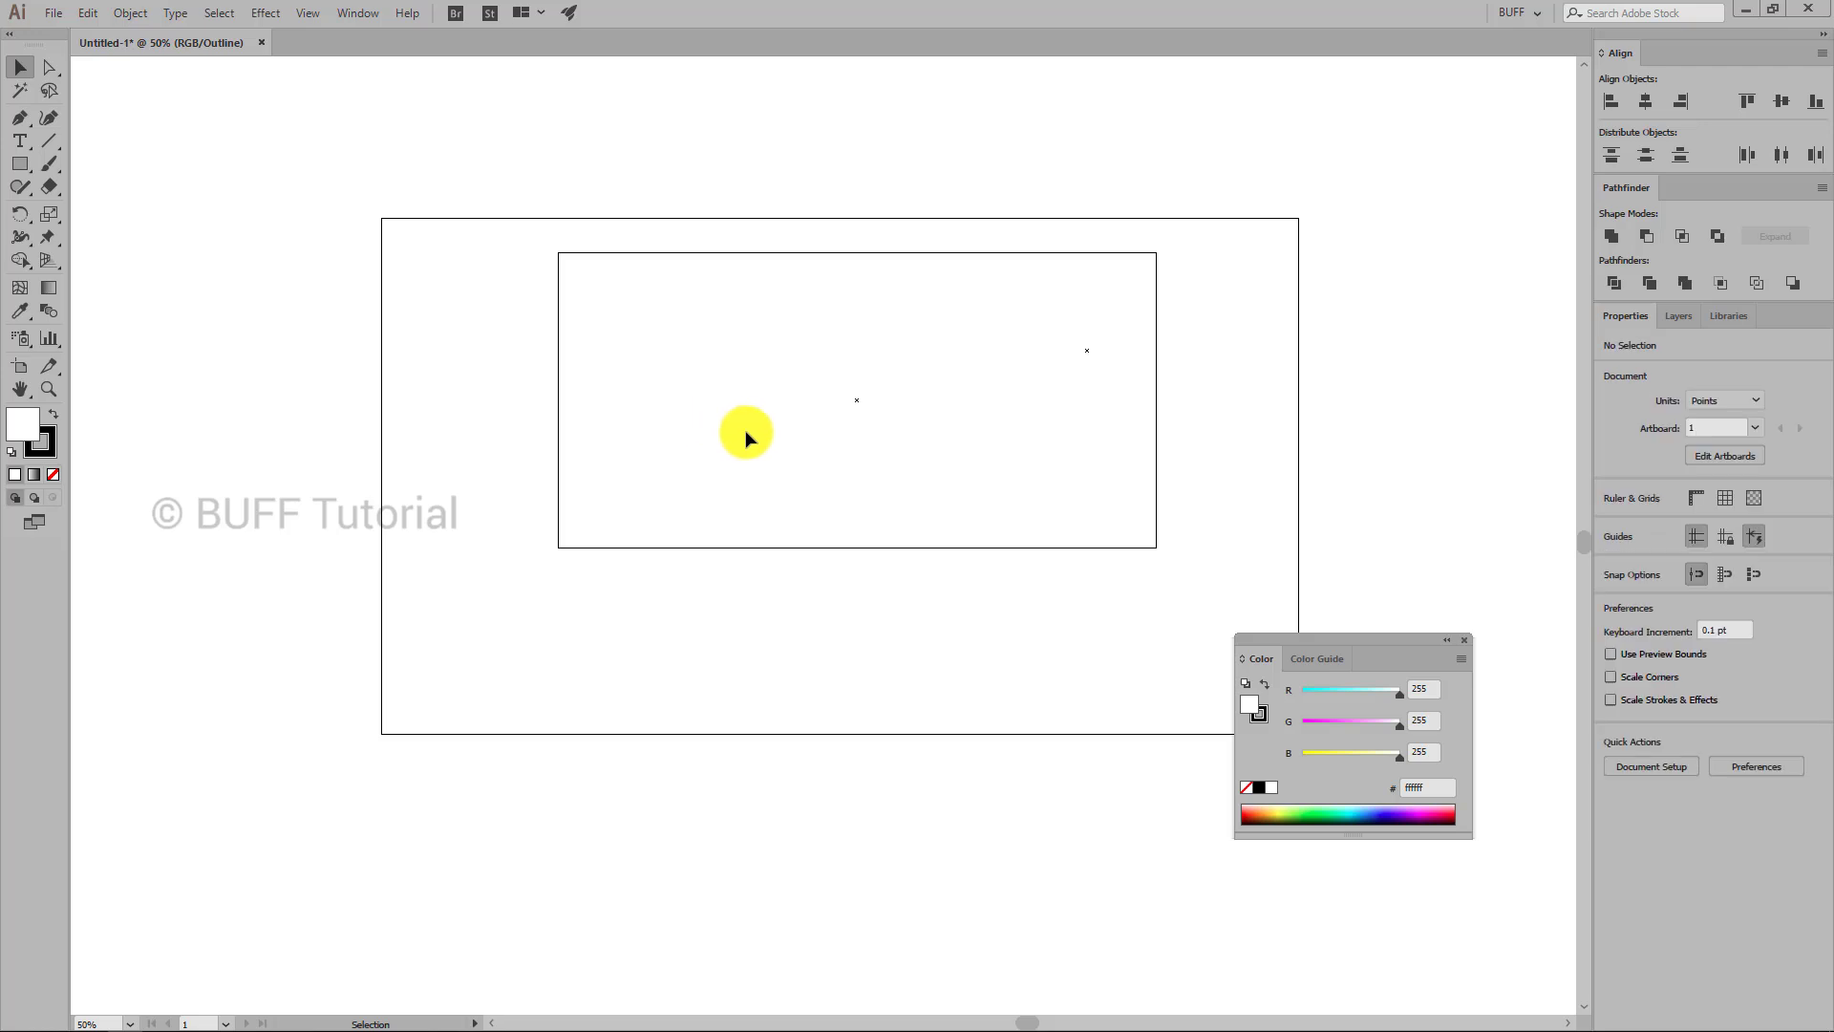
key(ctrl+z)
click(1271, 406)
scroll(1271, 406, down, 1)
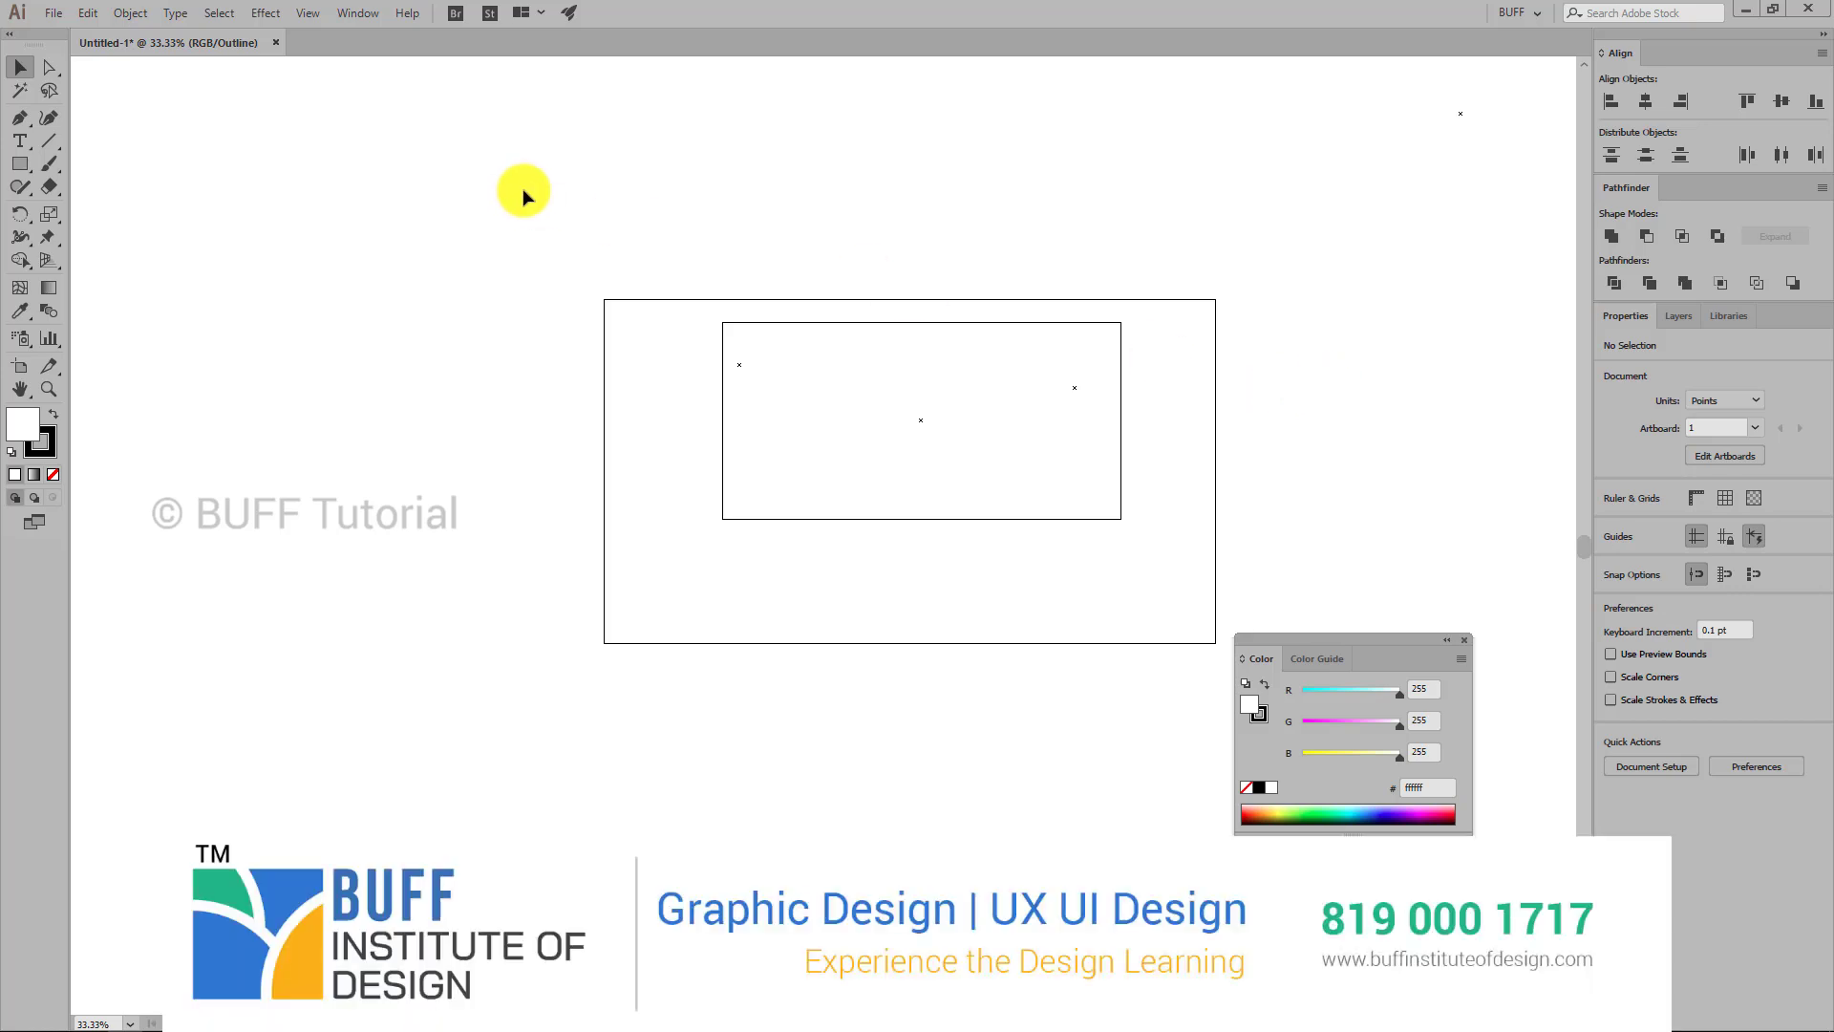
- Select all stray points with Select > Object > Stray Points and delete them
click(219, 13)
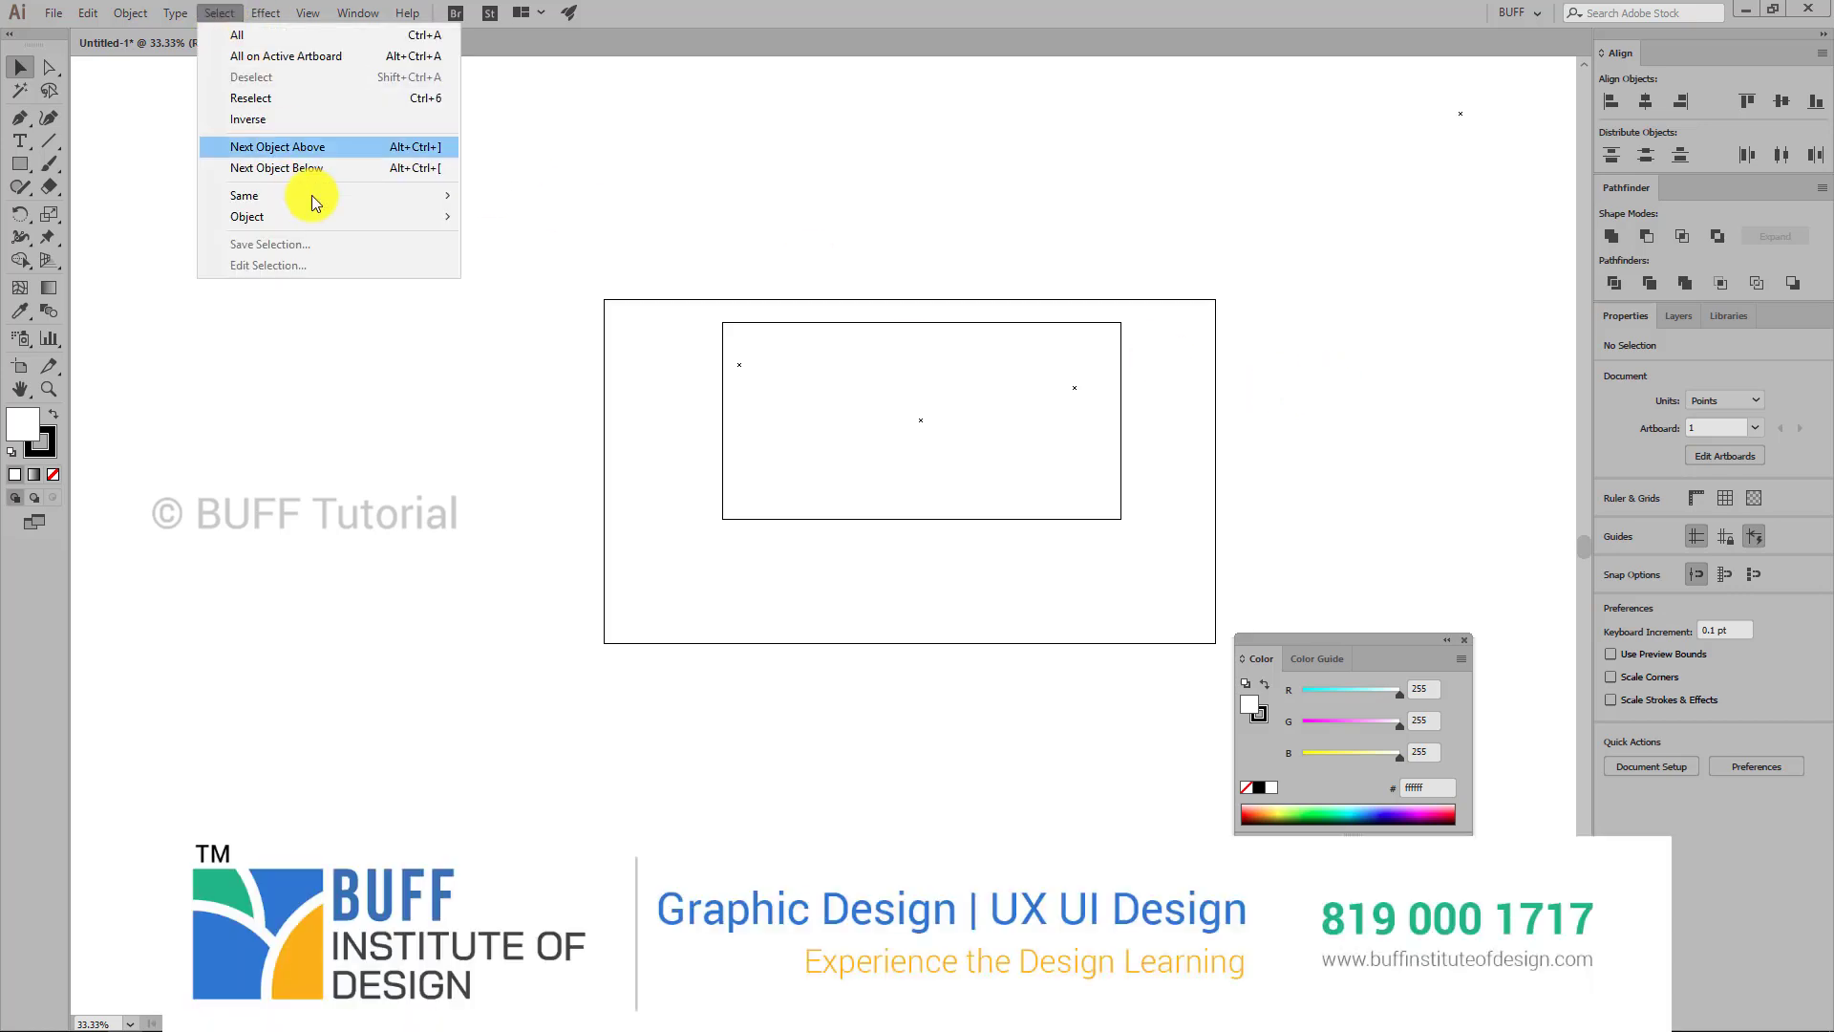
mouse_move(323, 216)
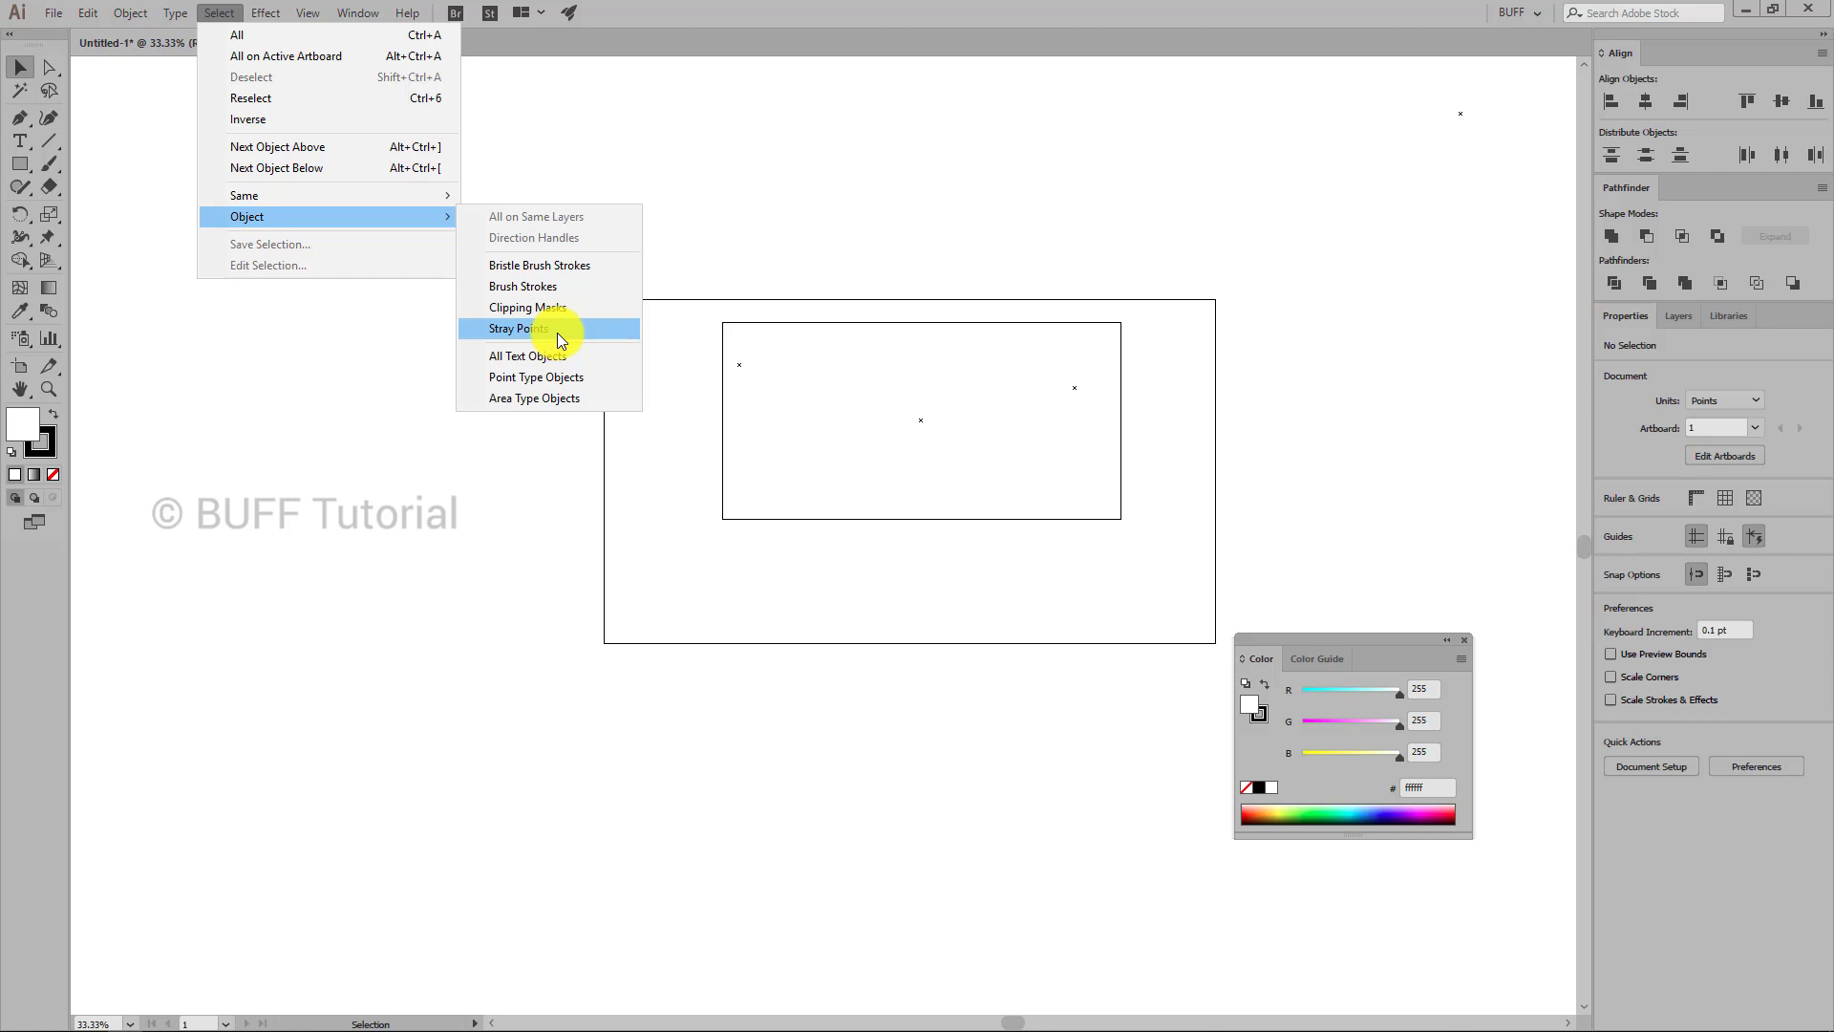
click(616, 330)
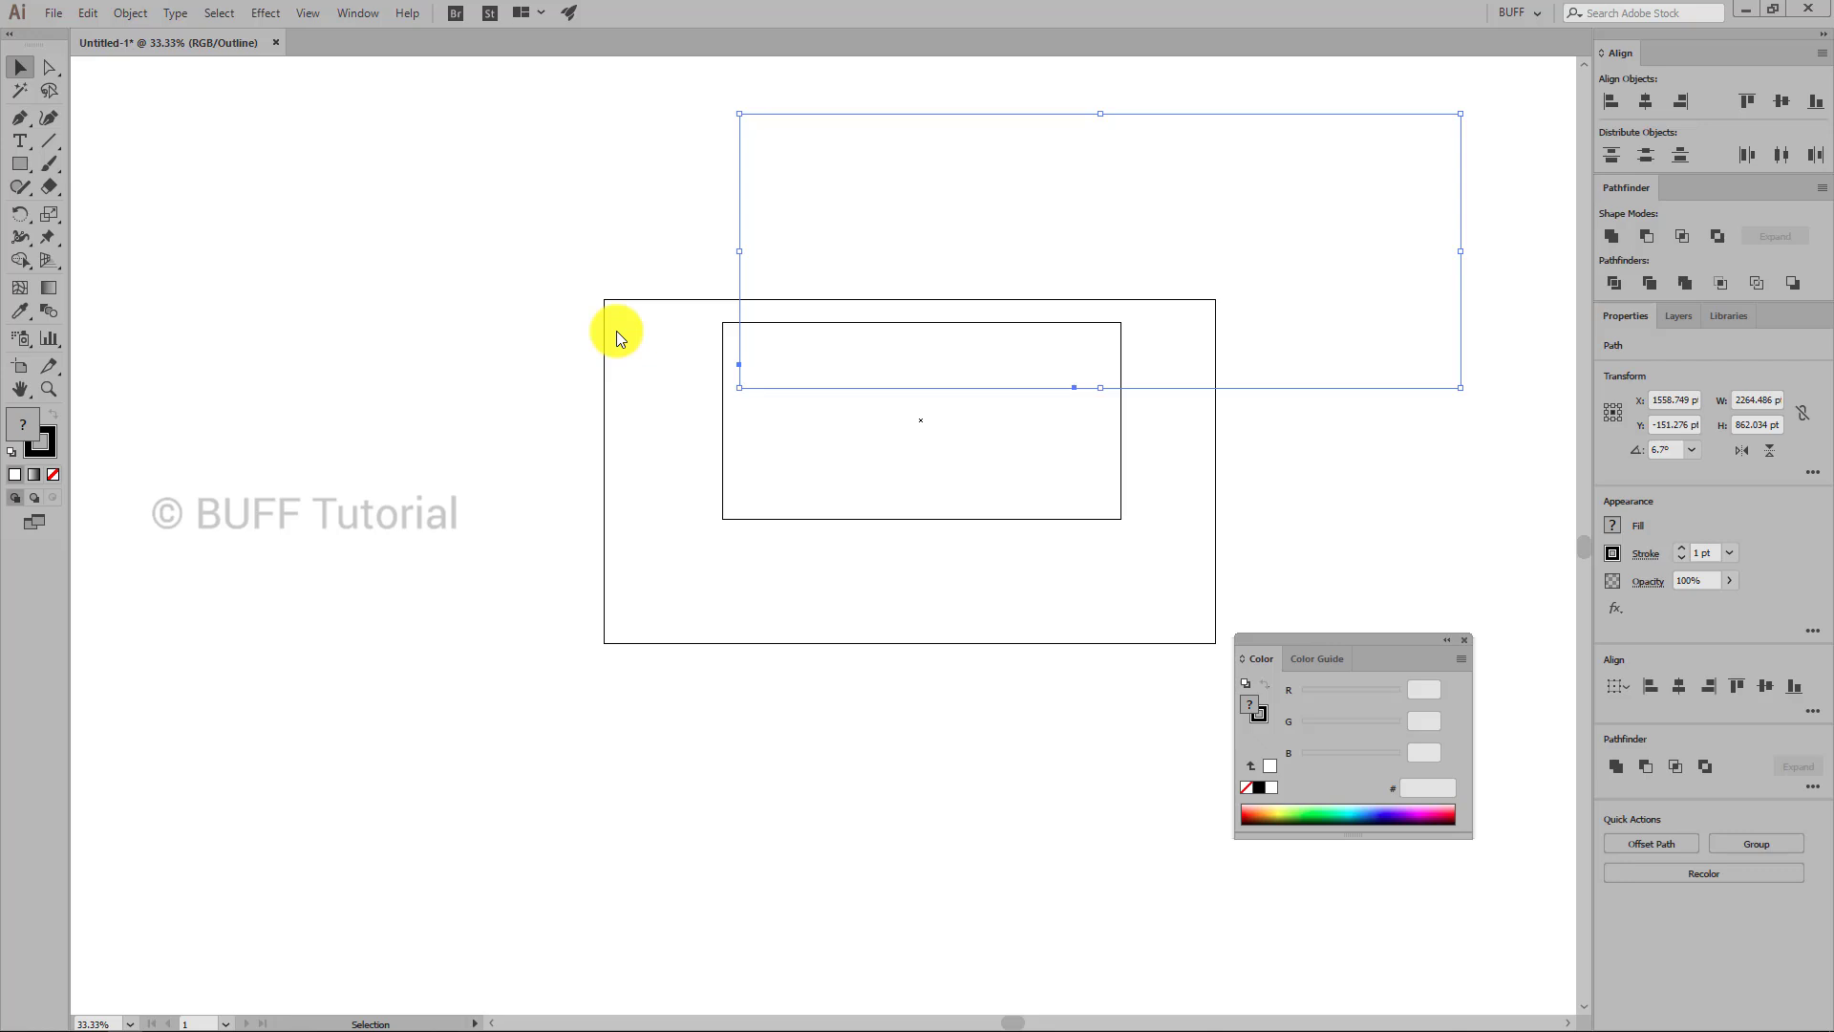
key(Delete)
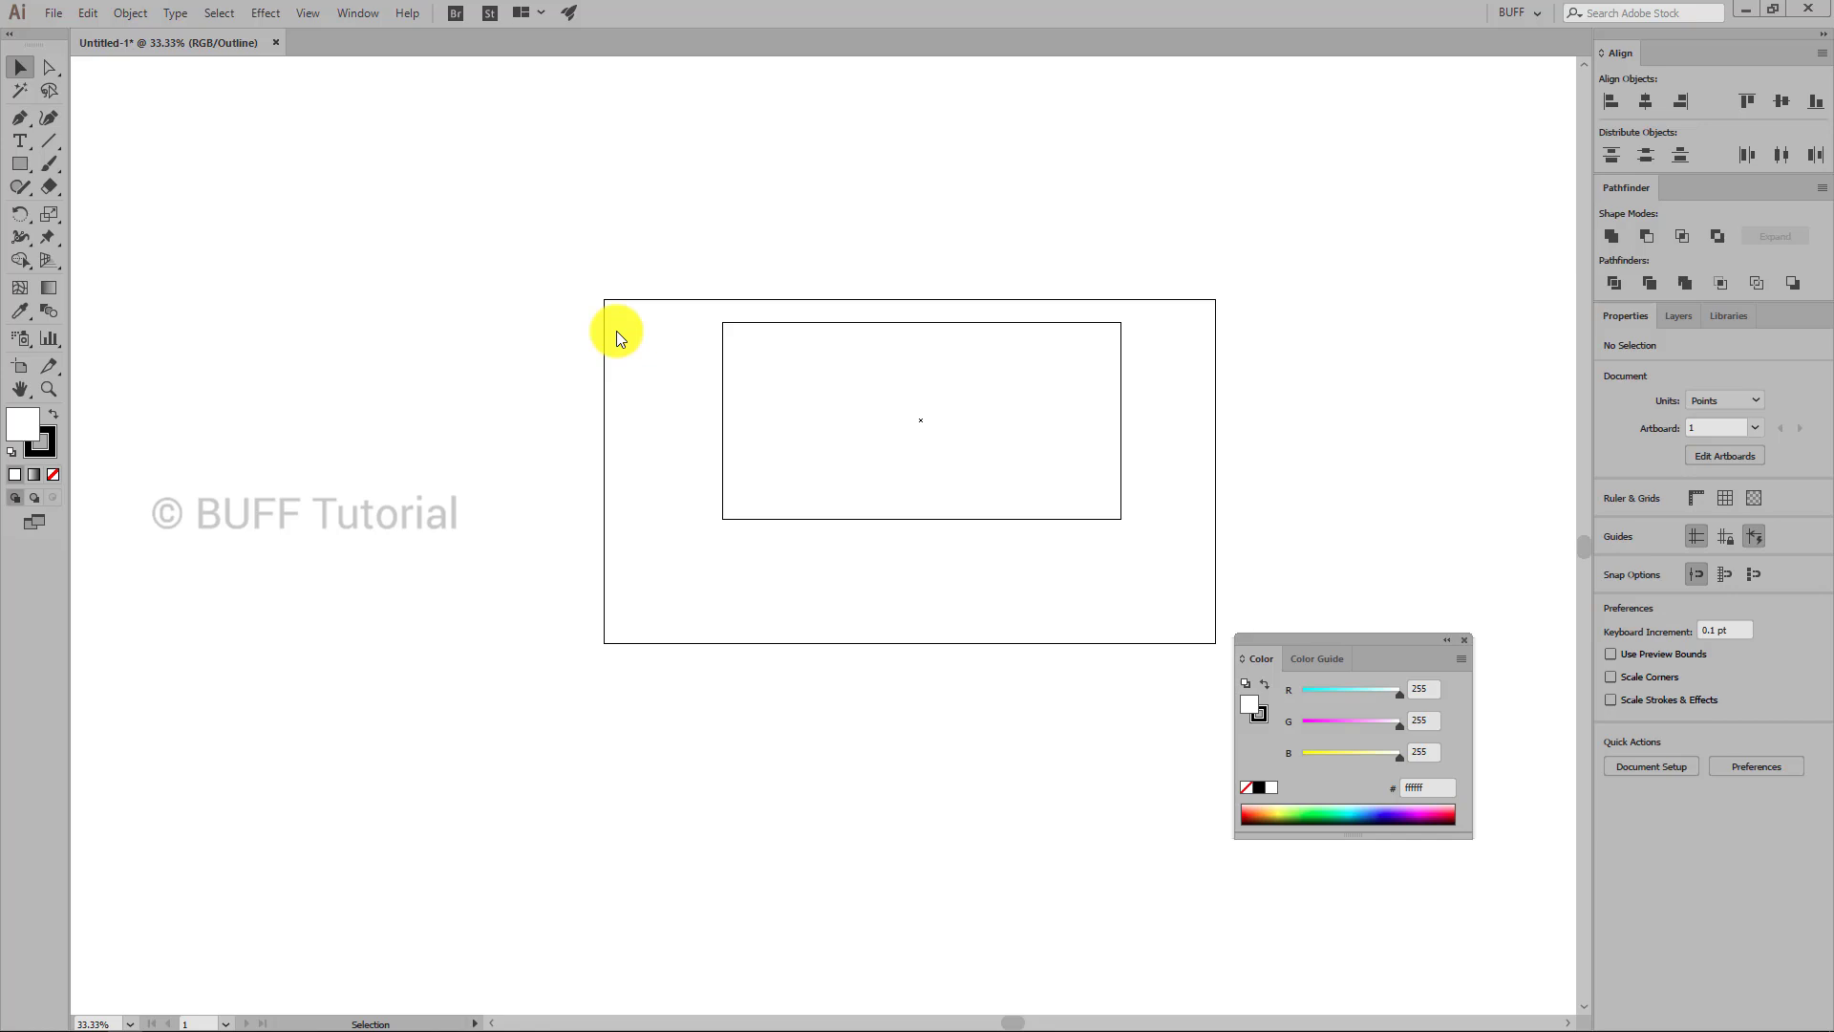
- Switch from Outline back to GPU Preview with Ctrl+Y
key(ctrl+y)
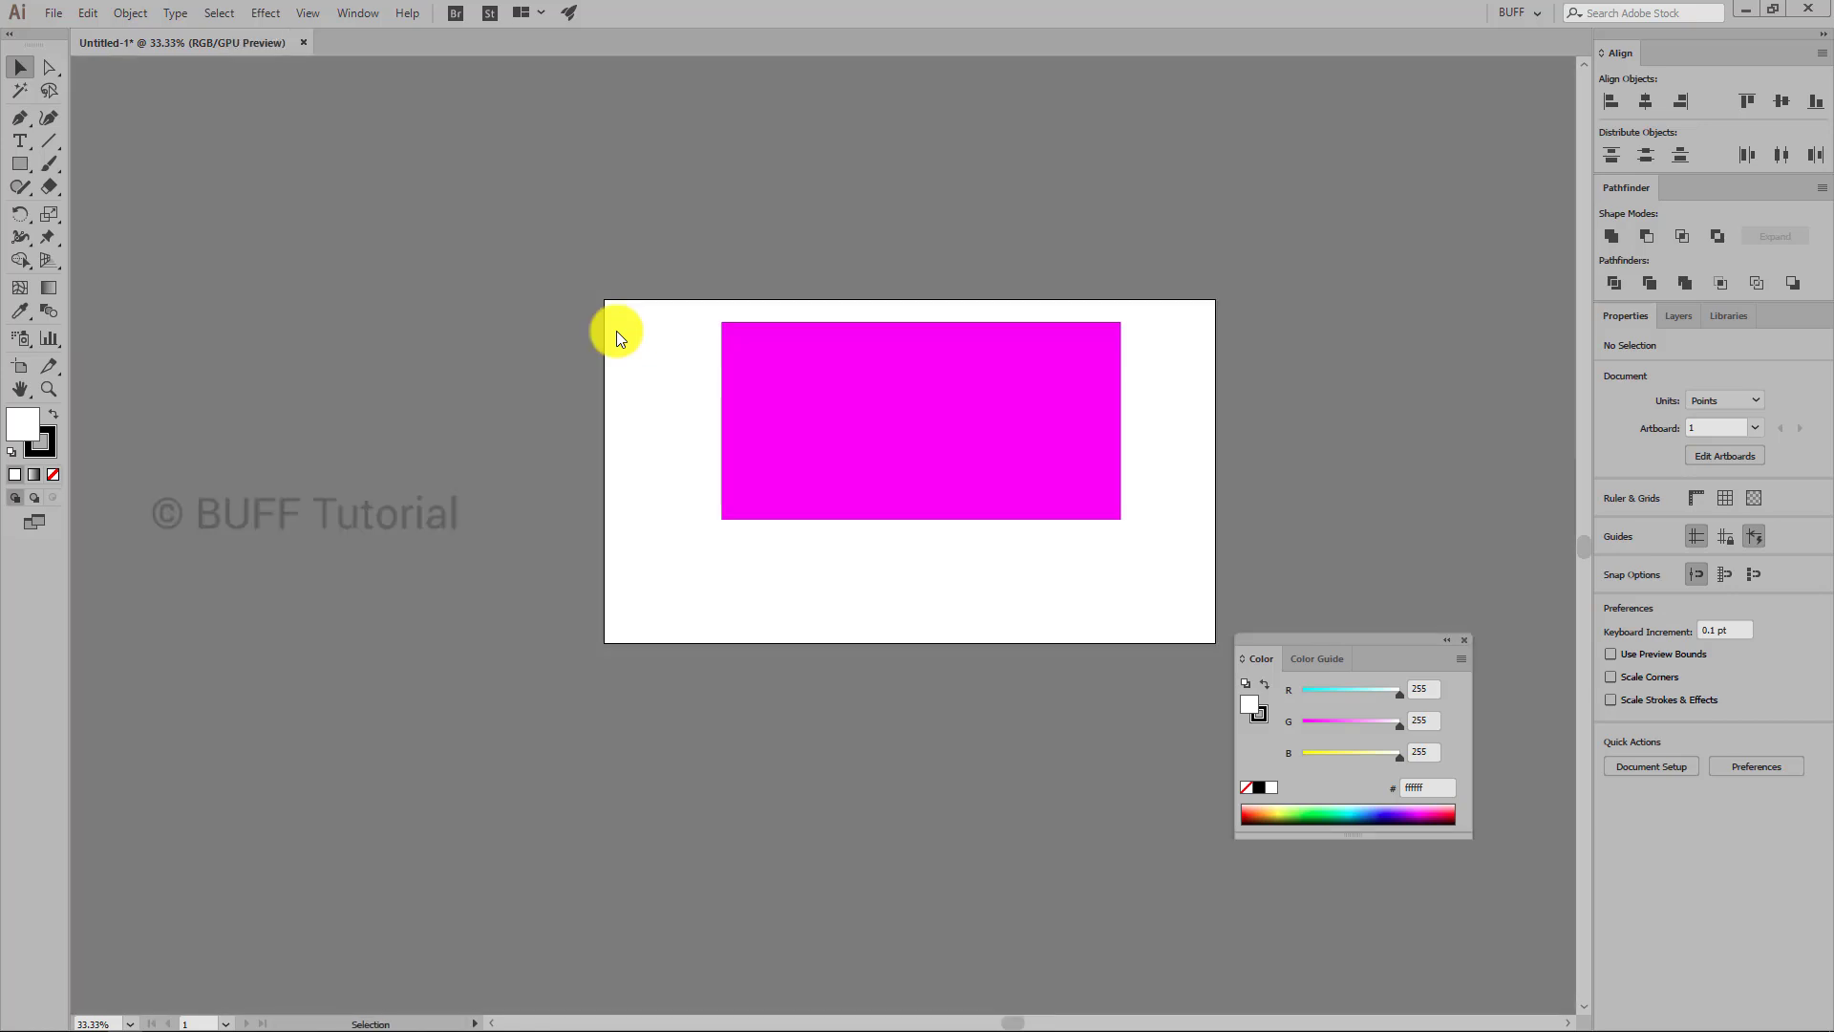